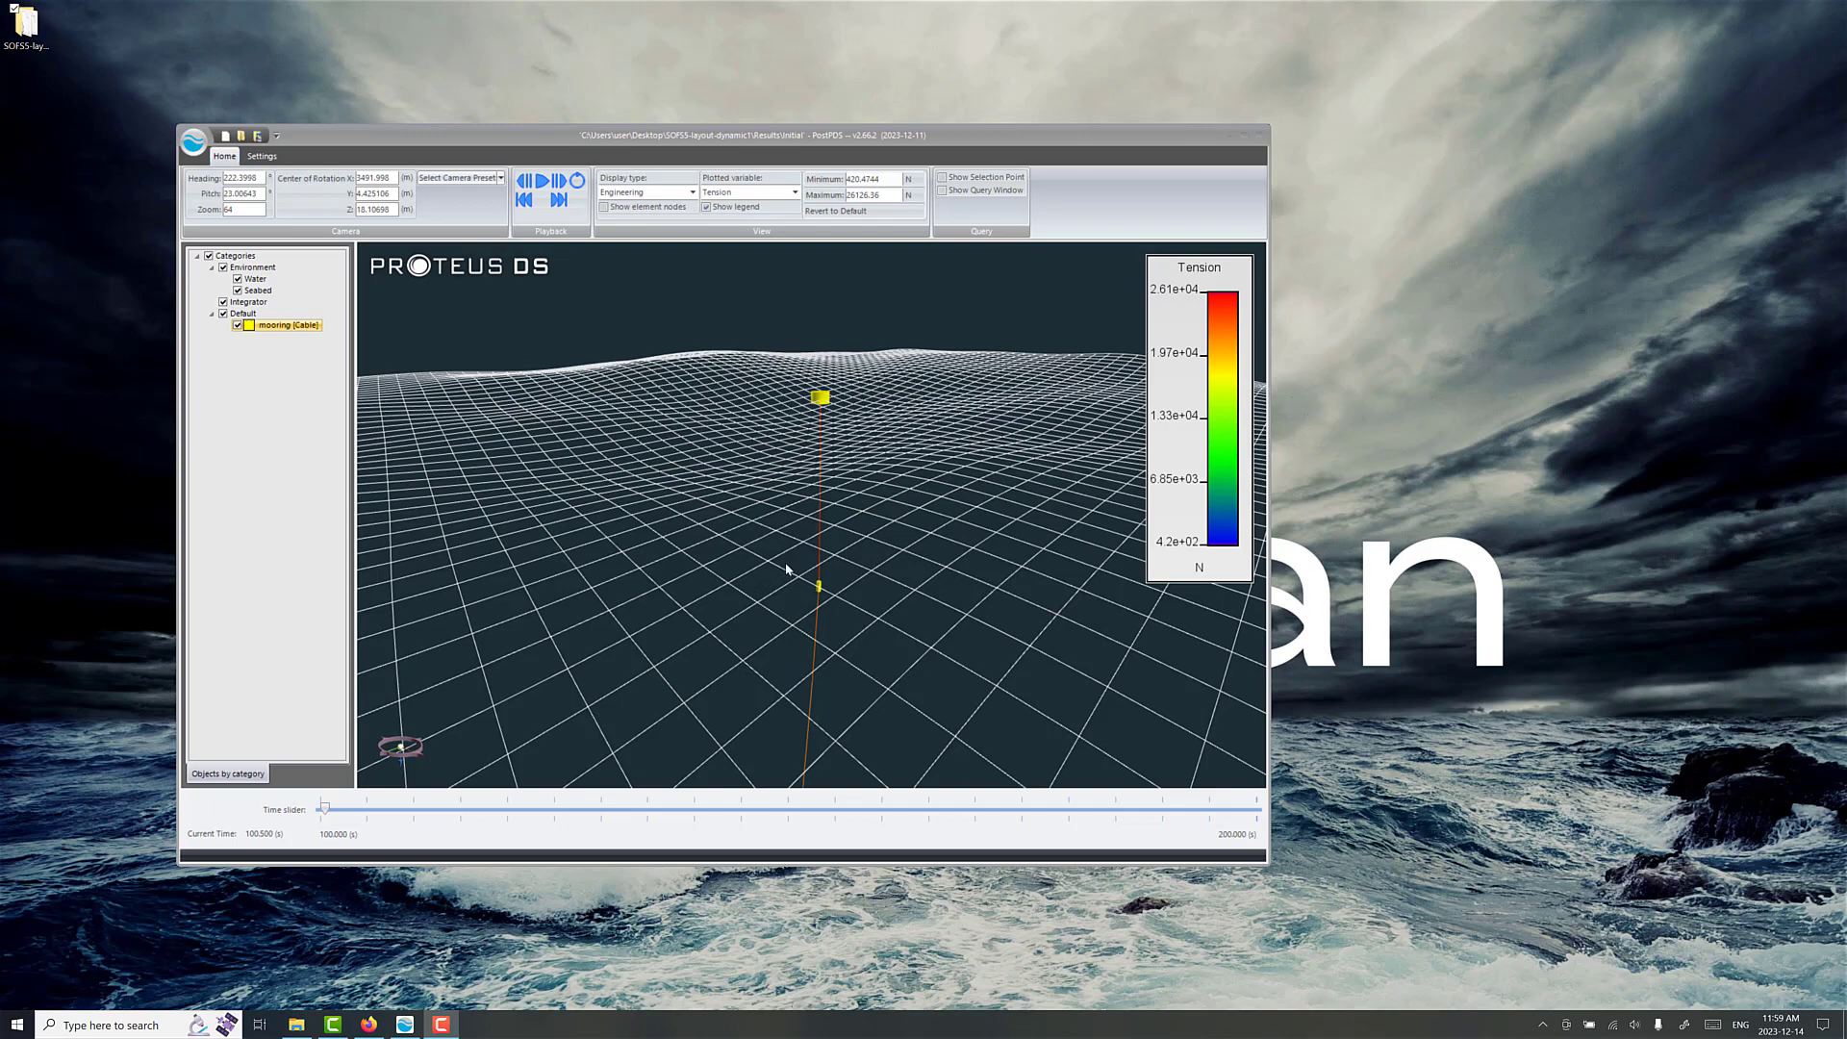
# Step: Play the mooring simulation from a rotated view and return the playback to its first frame
pyautogui.moveTo(898, 545); pyautogui.dragTo(735, 439)
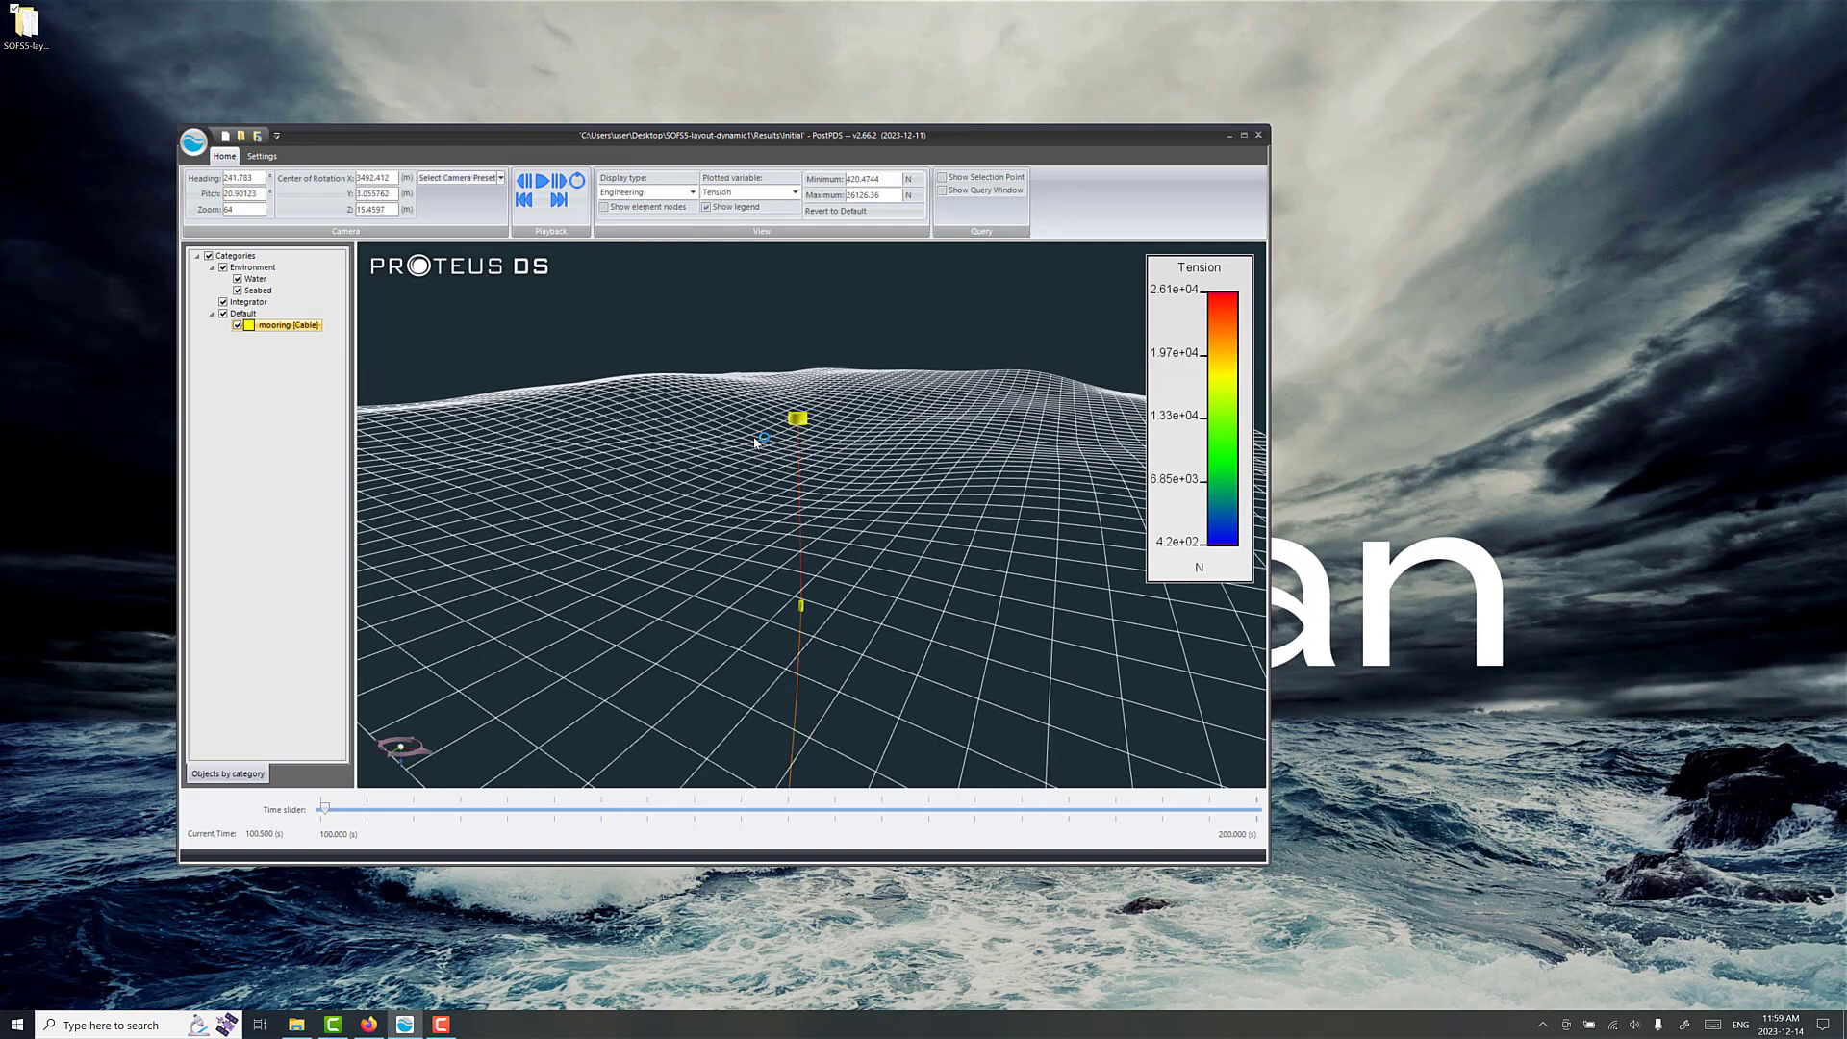
pyautogui.click(543, 187)
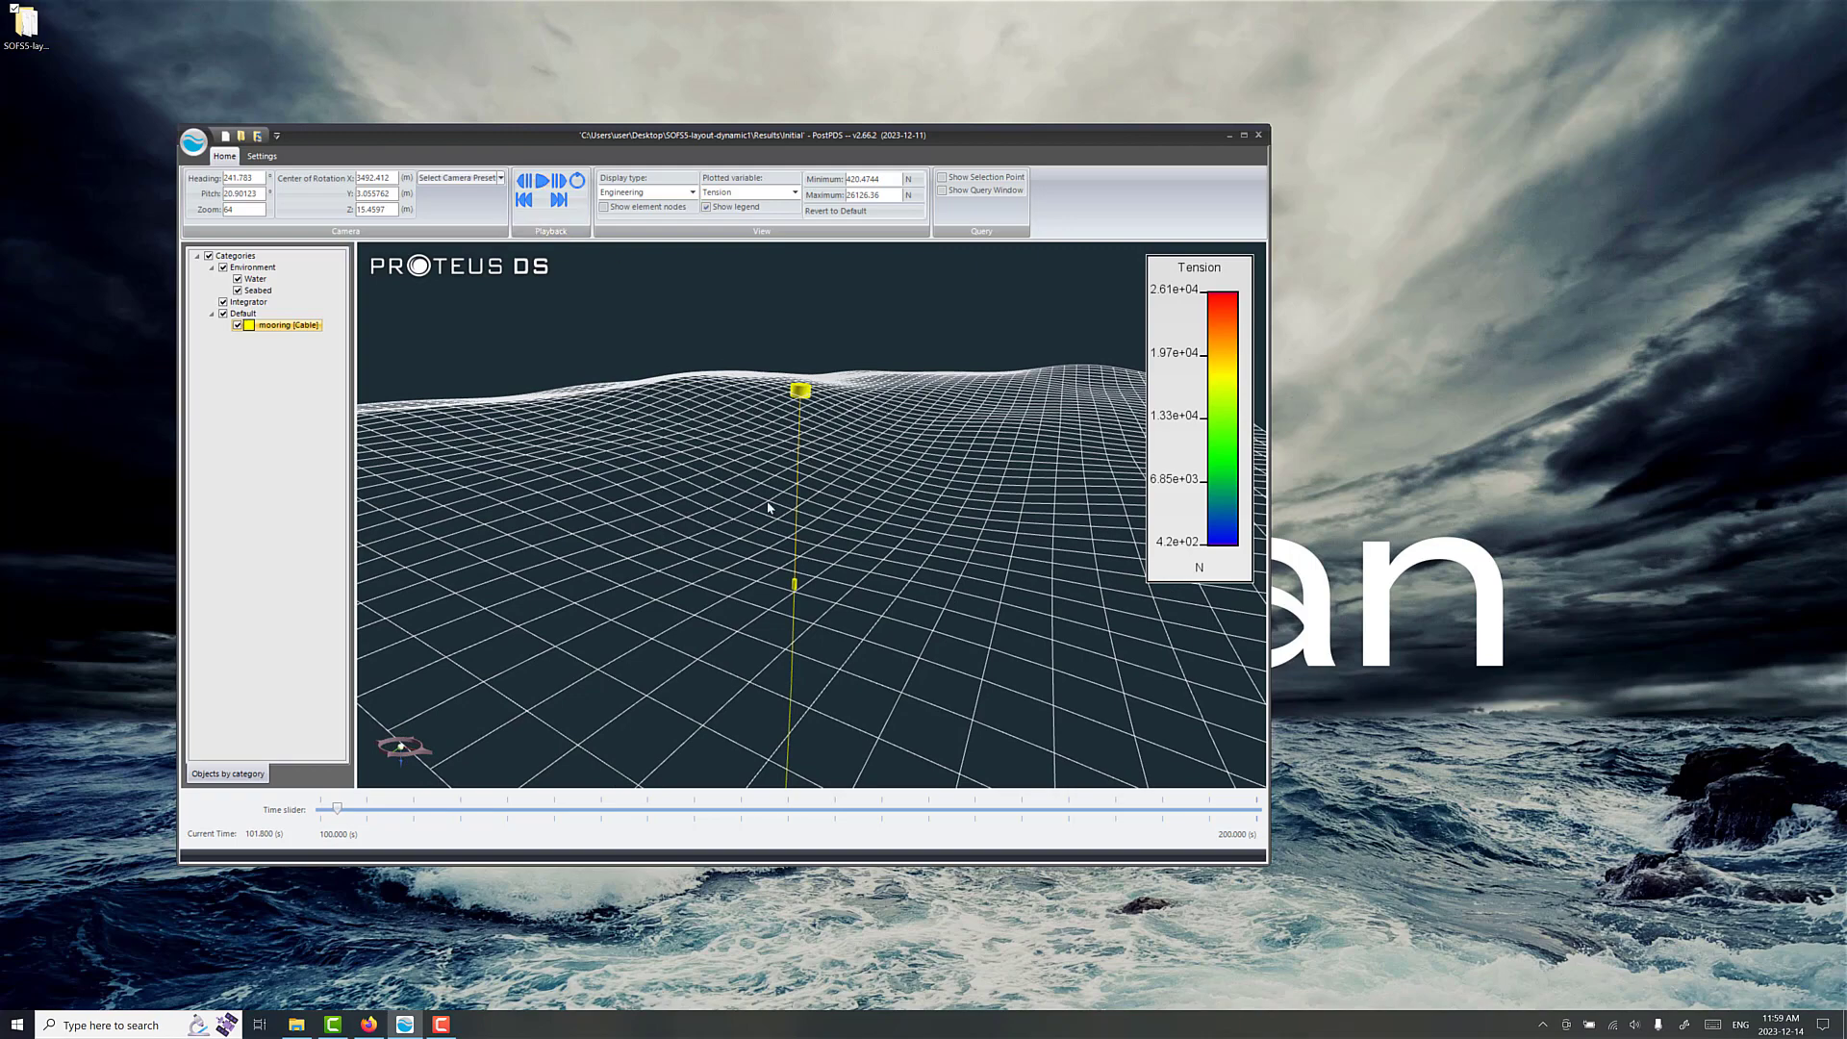
pyautogui.click(526, 200)
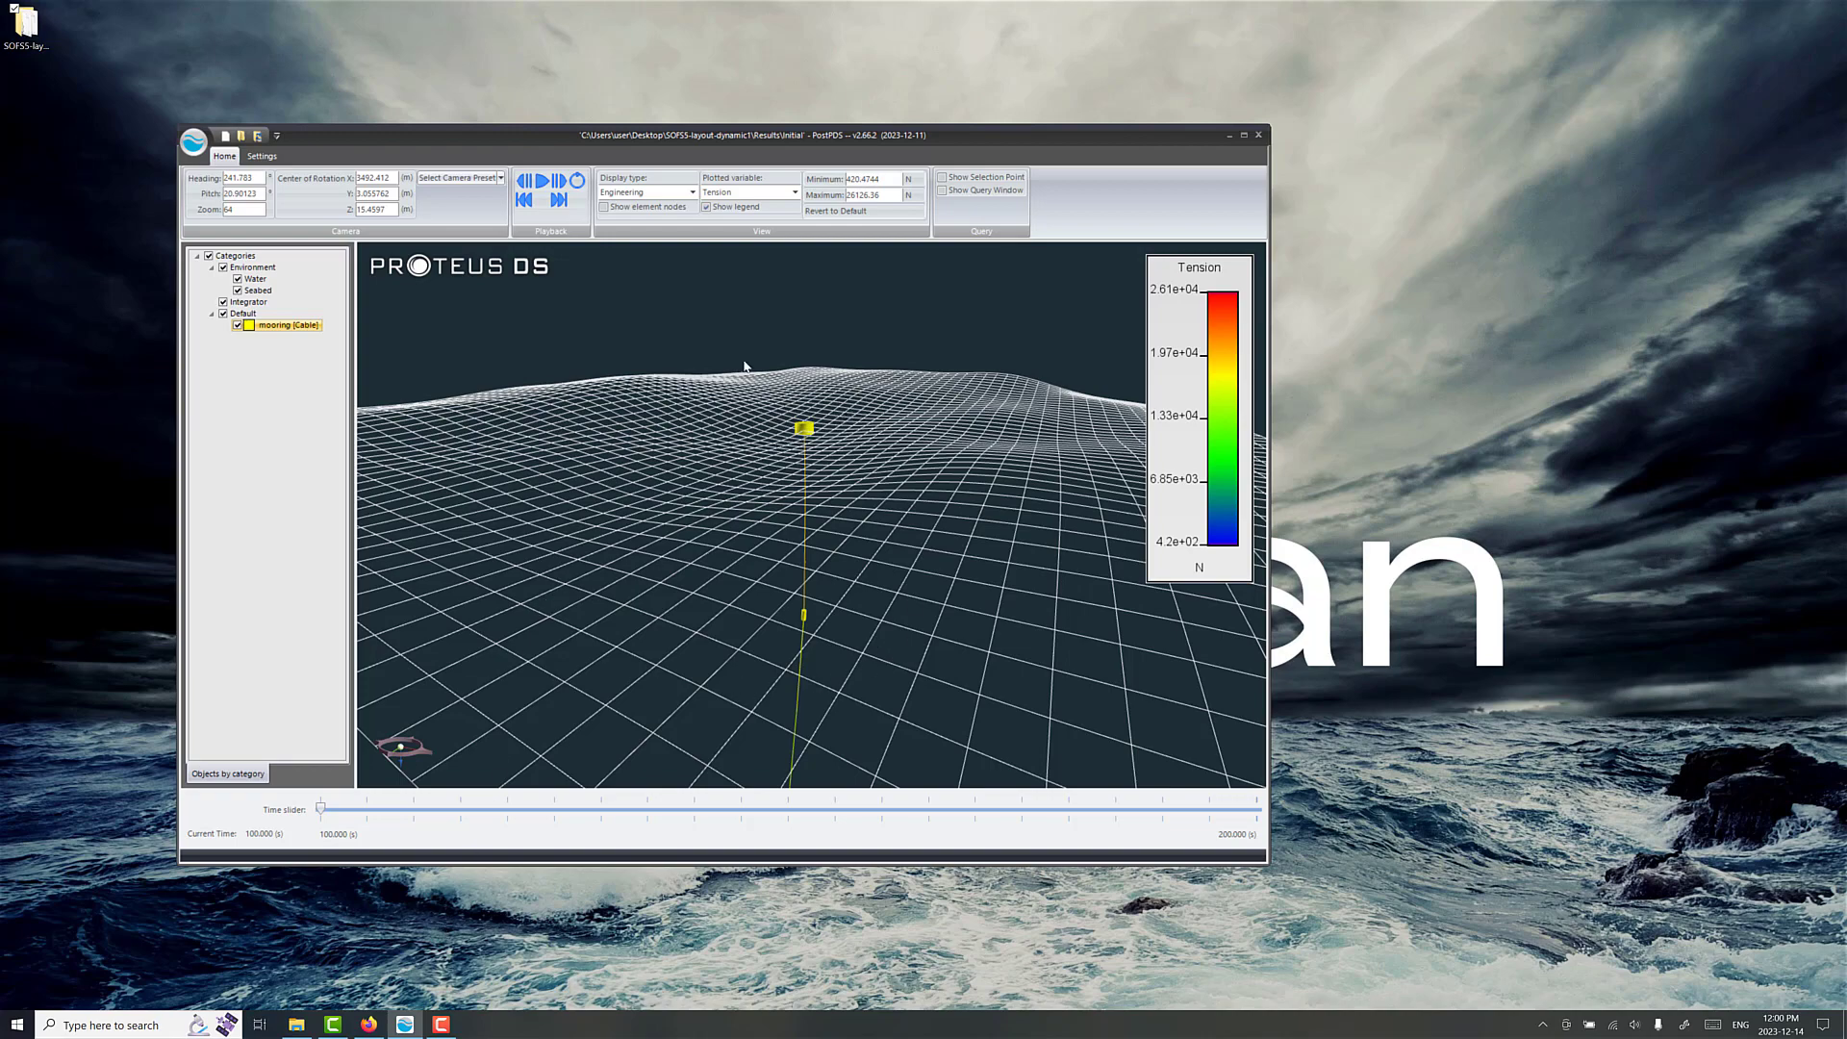
# Step: View the Snagit product page in Firefox, minimise the browser and launch Snagit 2018 Editor
pyautogui.click(371, 1027)
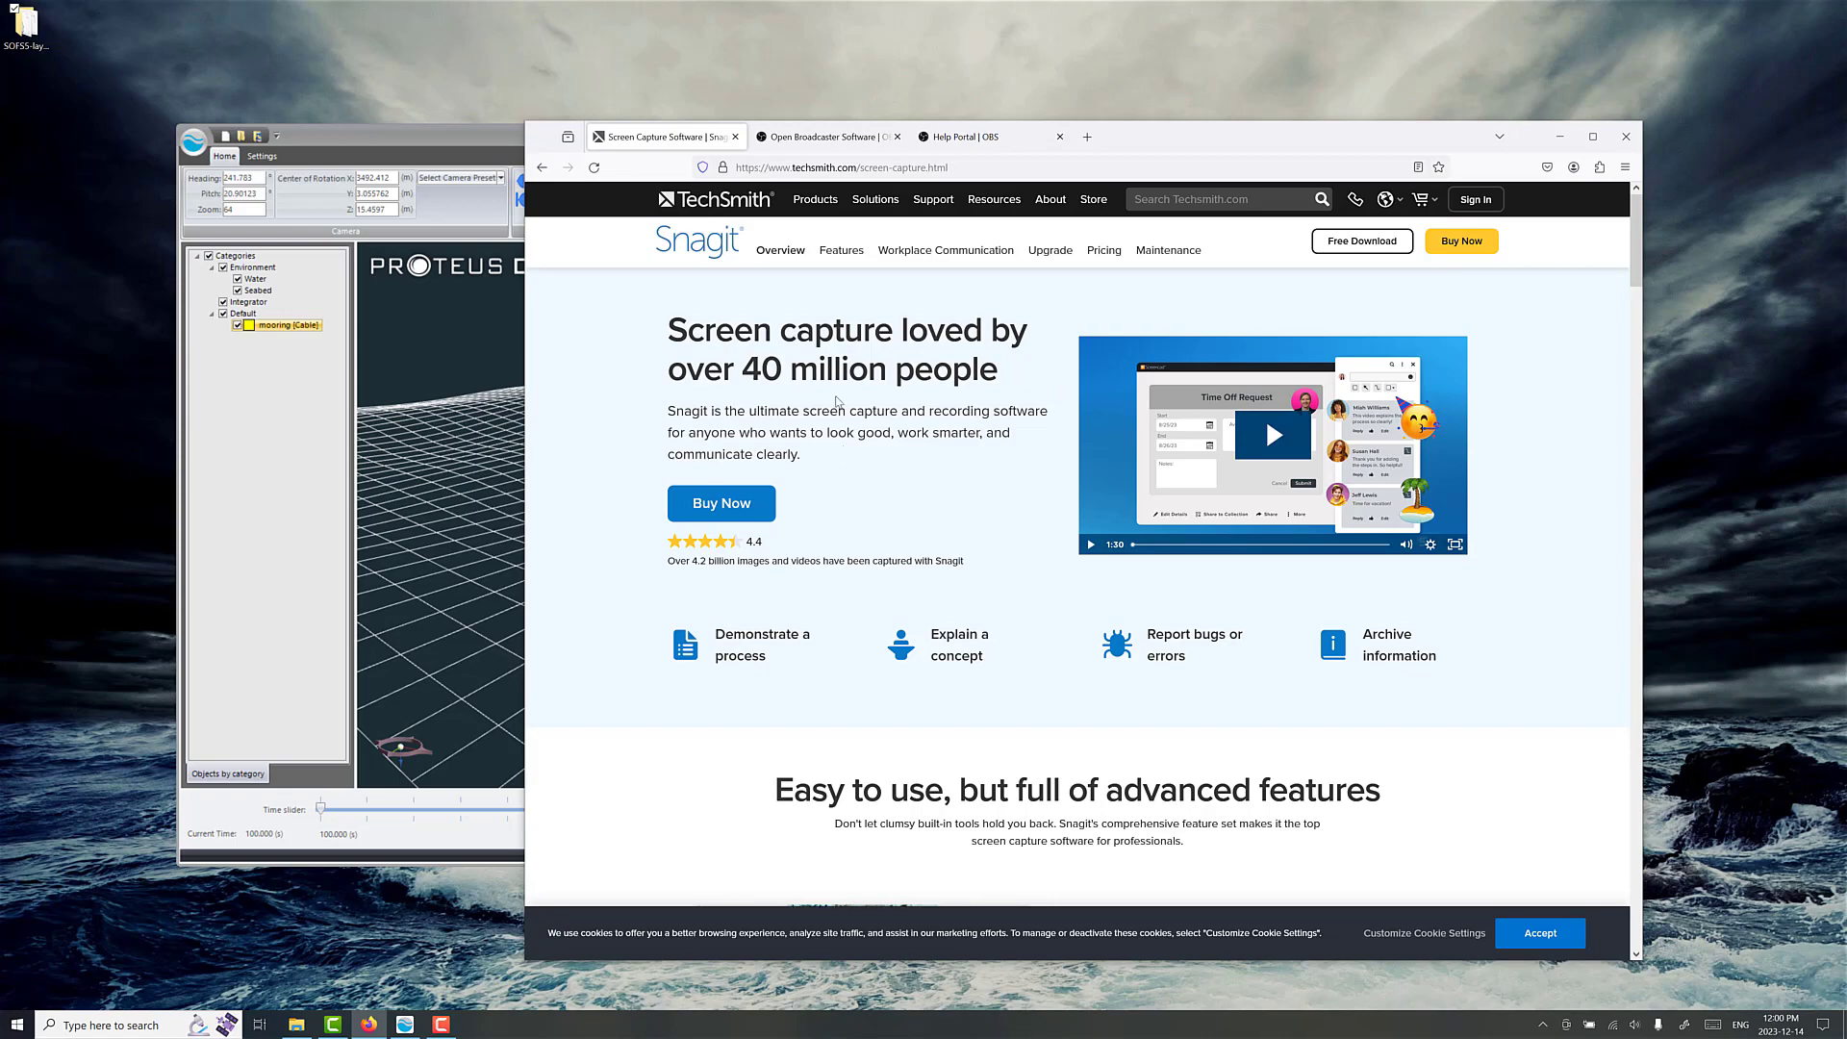
pyautogui.click(1559, 137)
pyautogui.click(16, 1024)
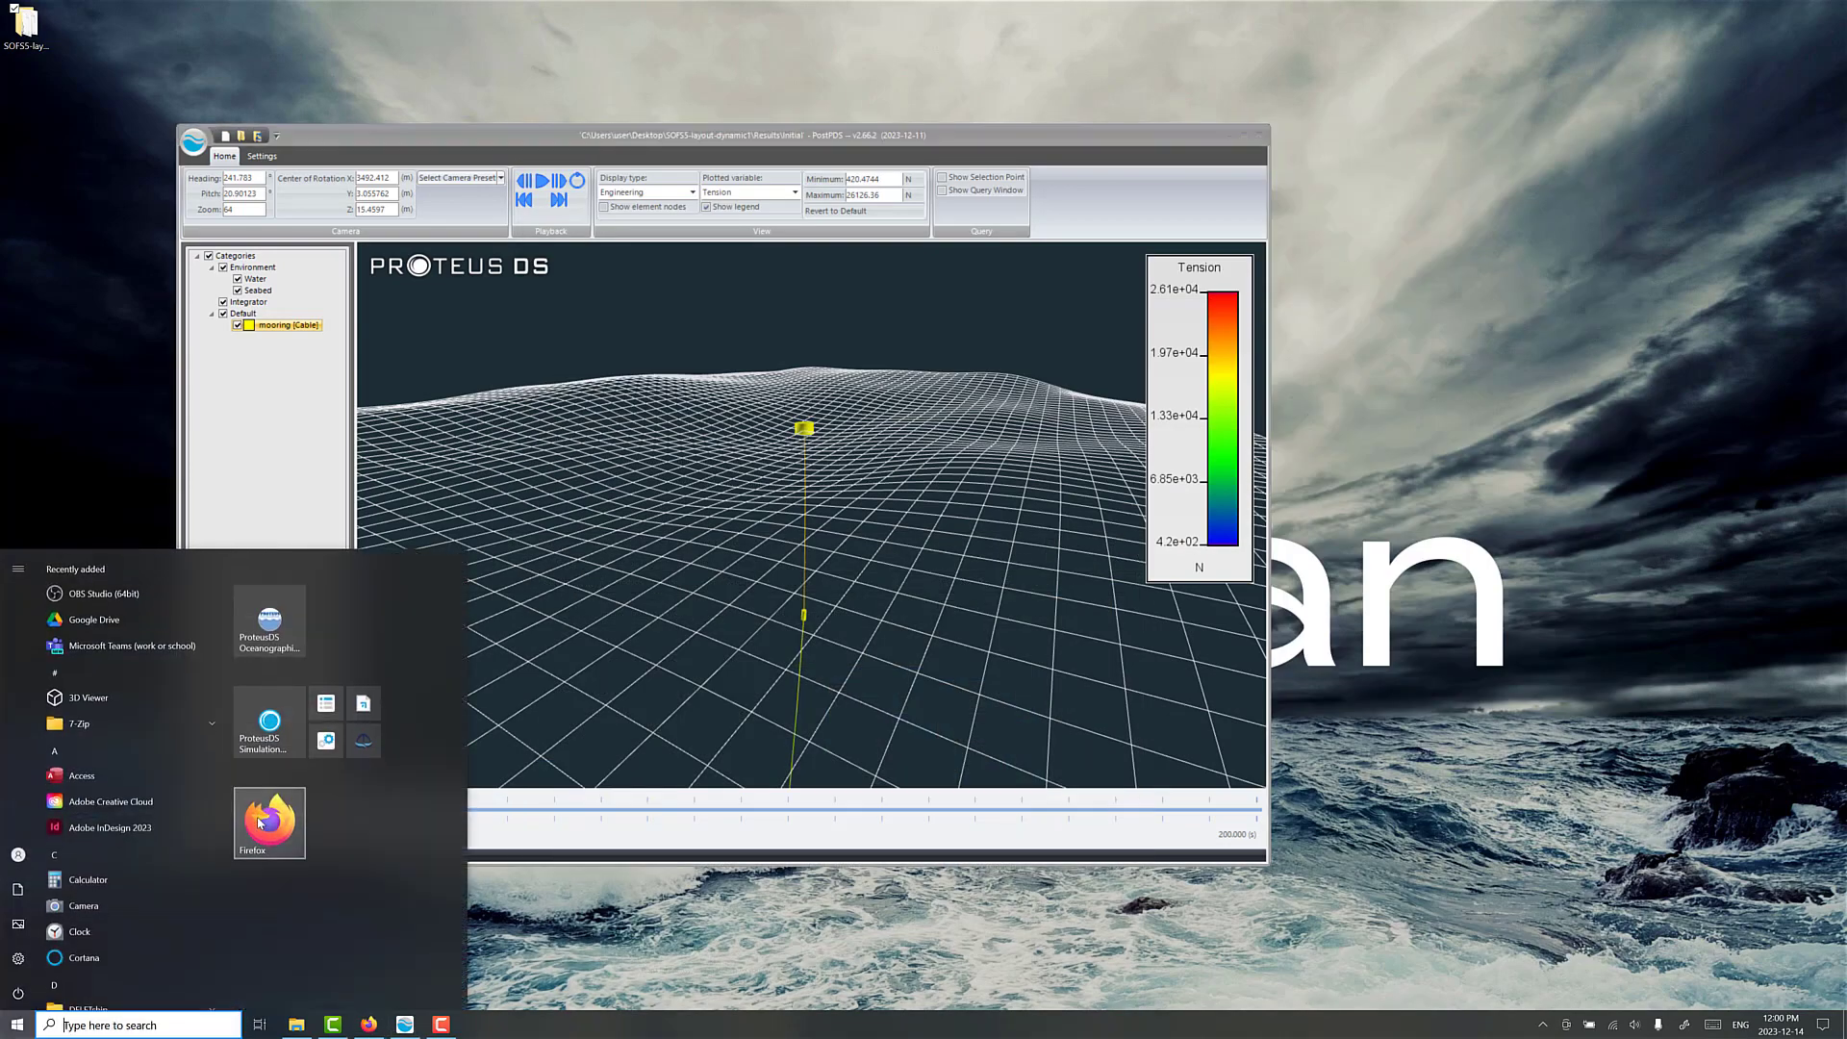
pyautogui.write('s')
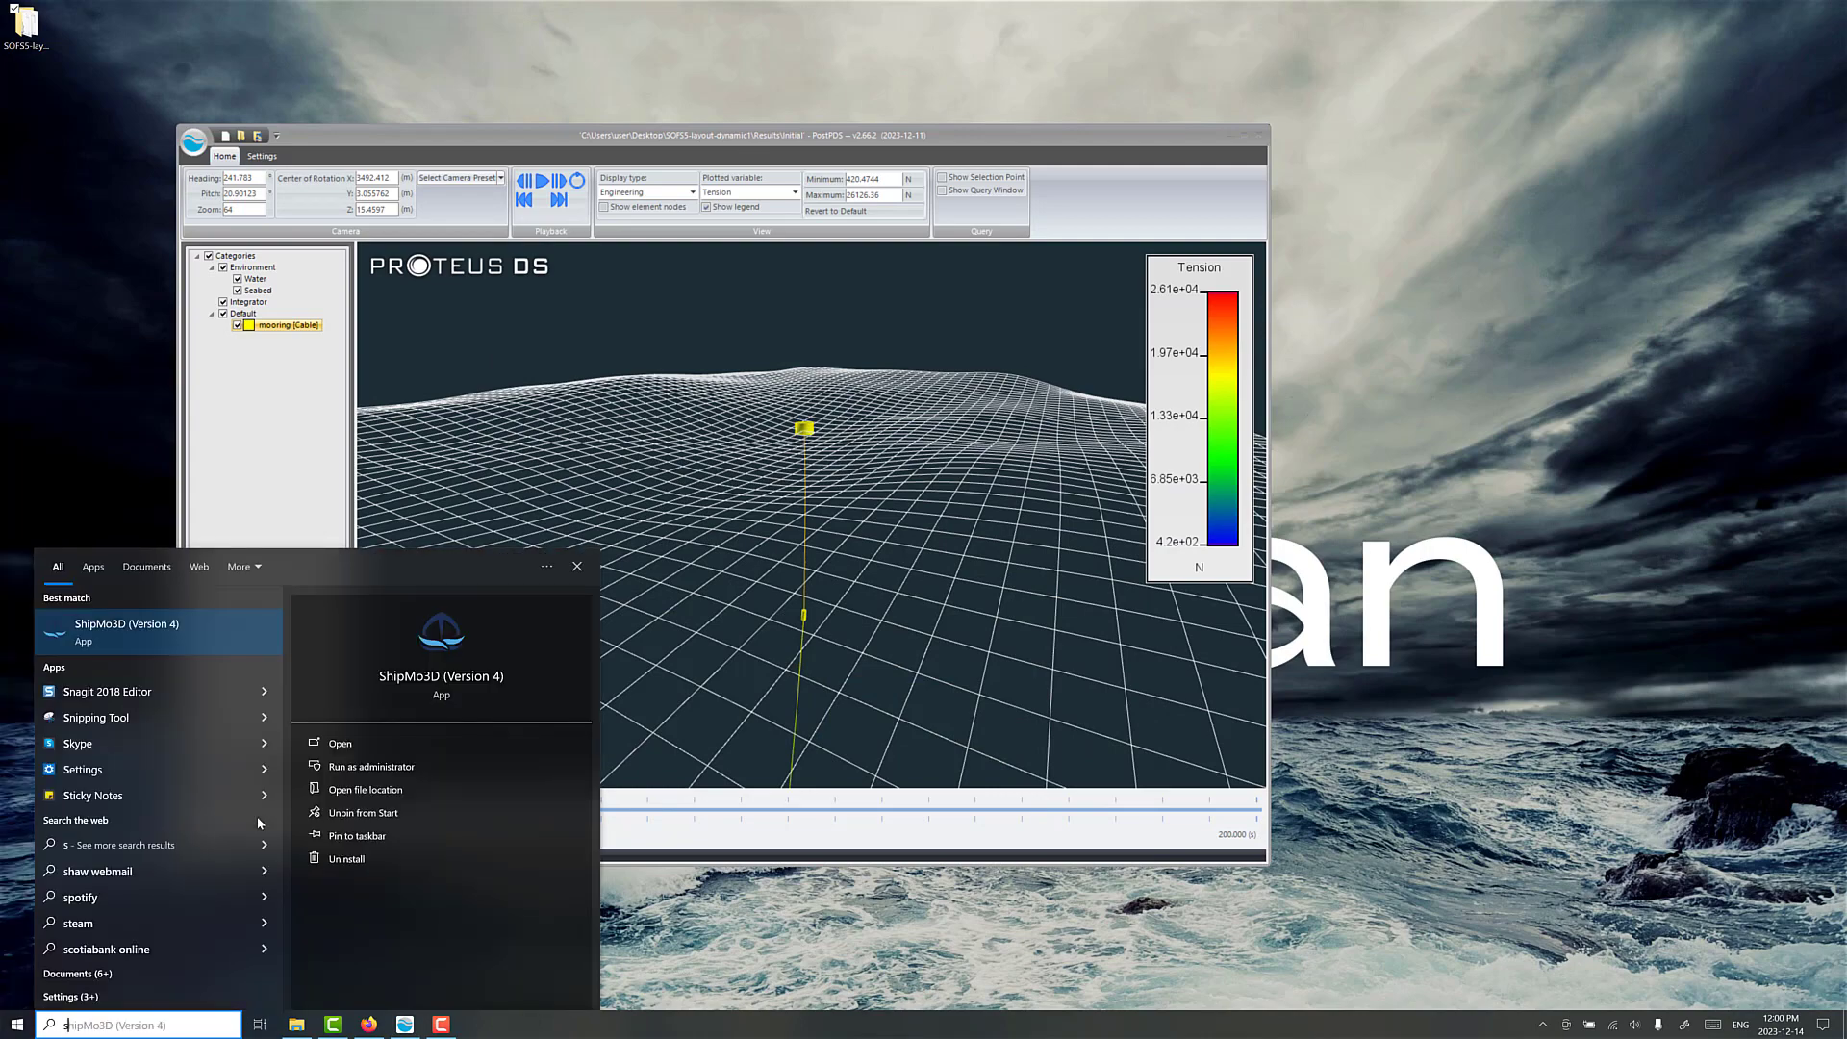
pyautogui.write('nagit')
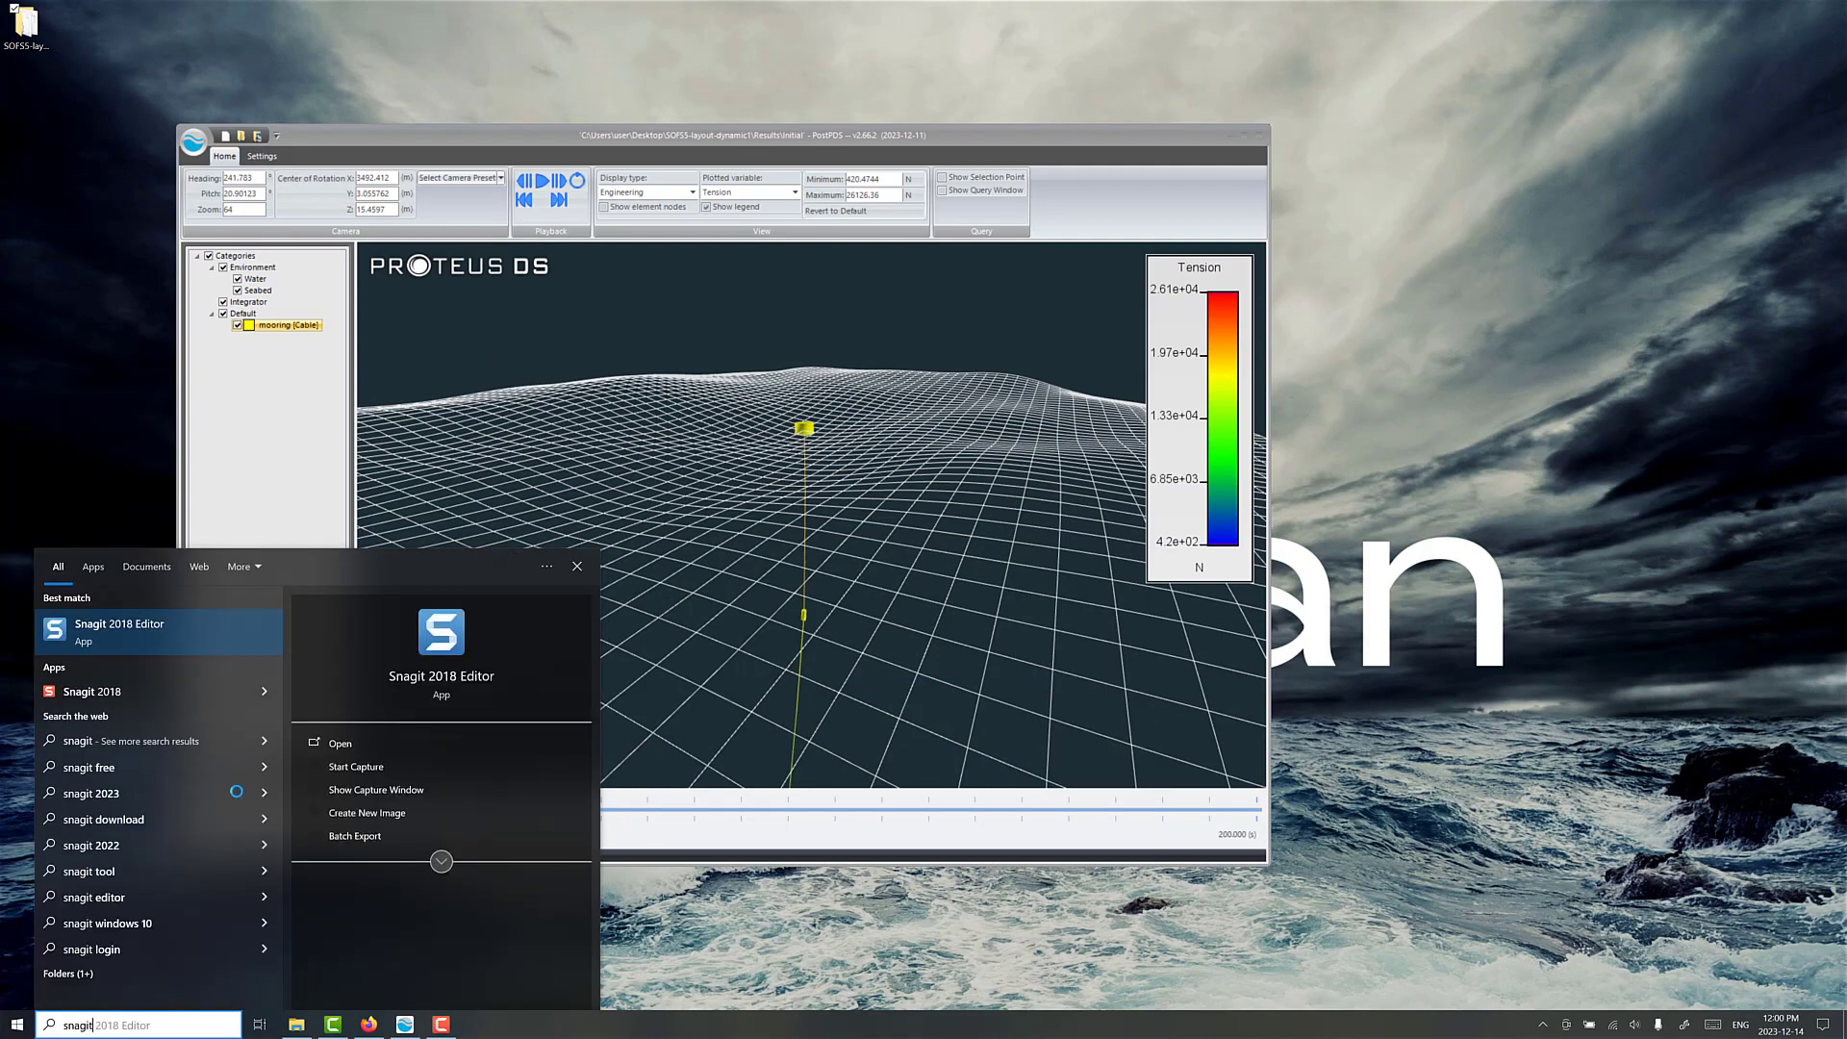
pyautogui.click(106, 629)
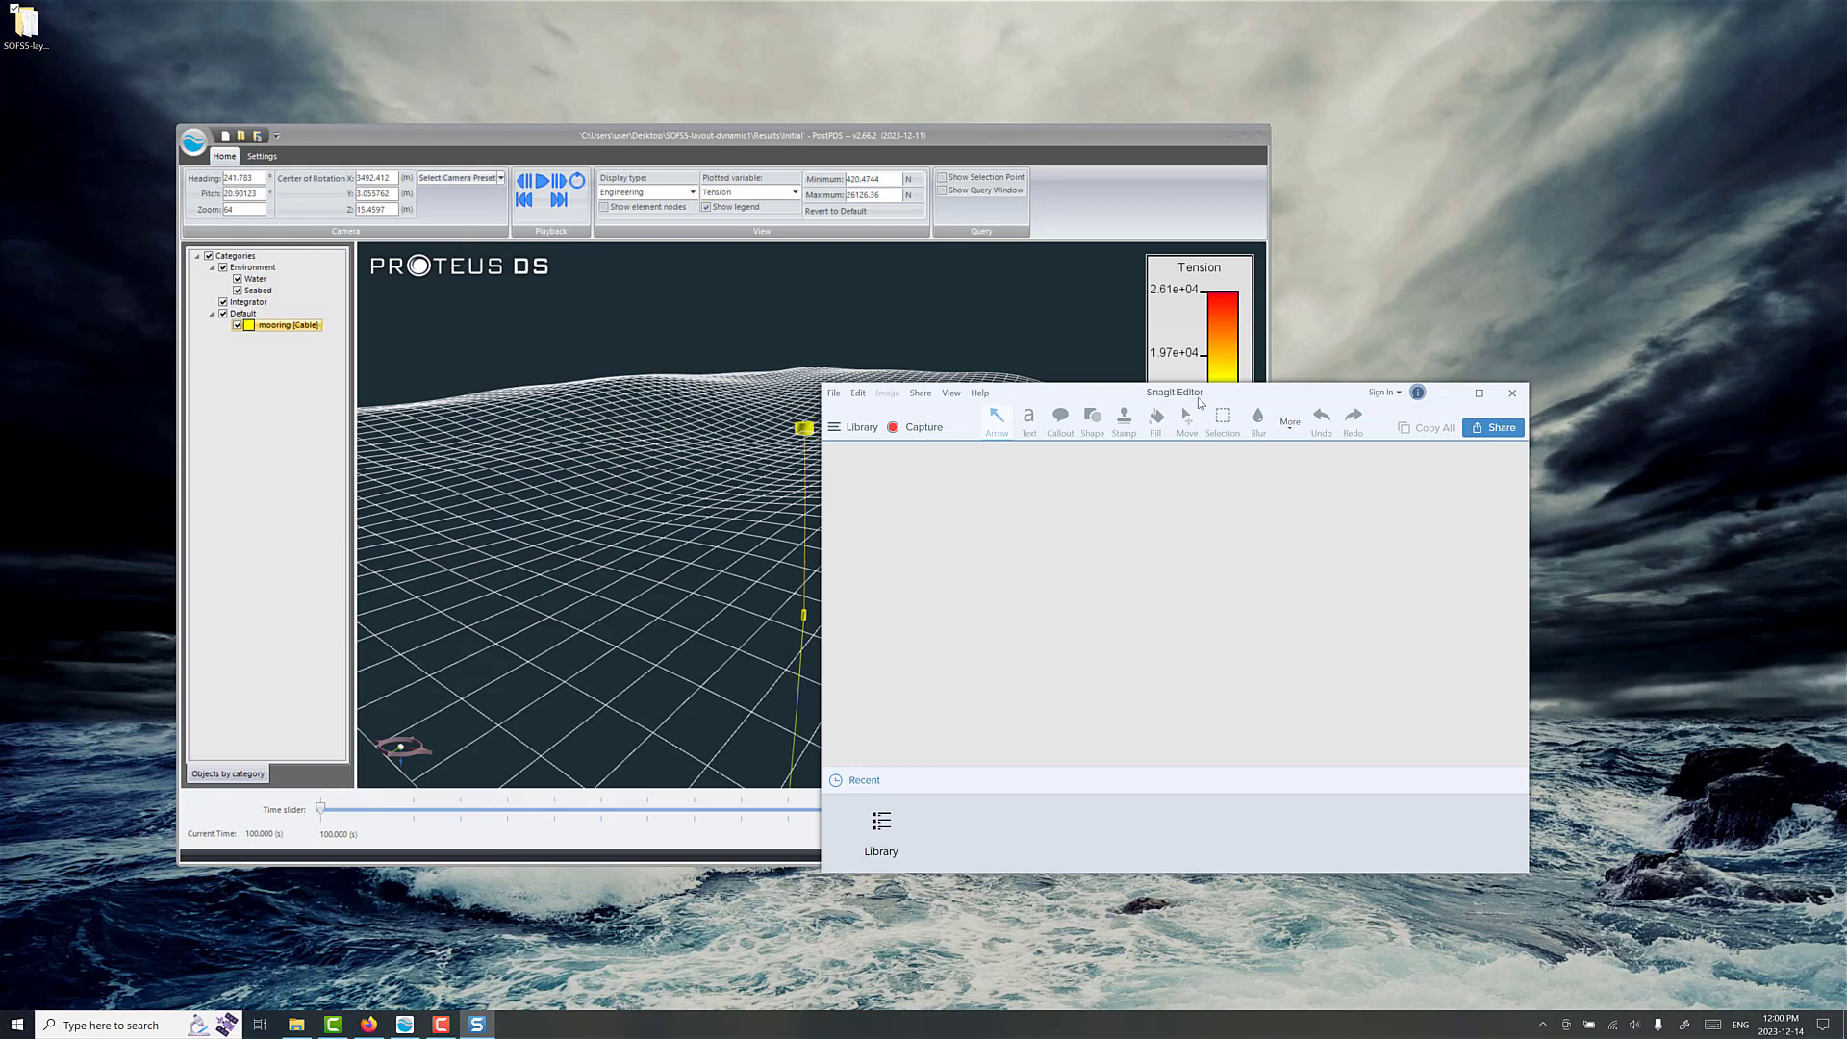
# Step: Dismiss the Snagit update notice and minimise the Snagit Editor to clear the simulation window
pyautogui.moveTo(1241, 404); pyautogui.dragTo(1412, 414)
pyautogui.click(1104, 438)
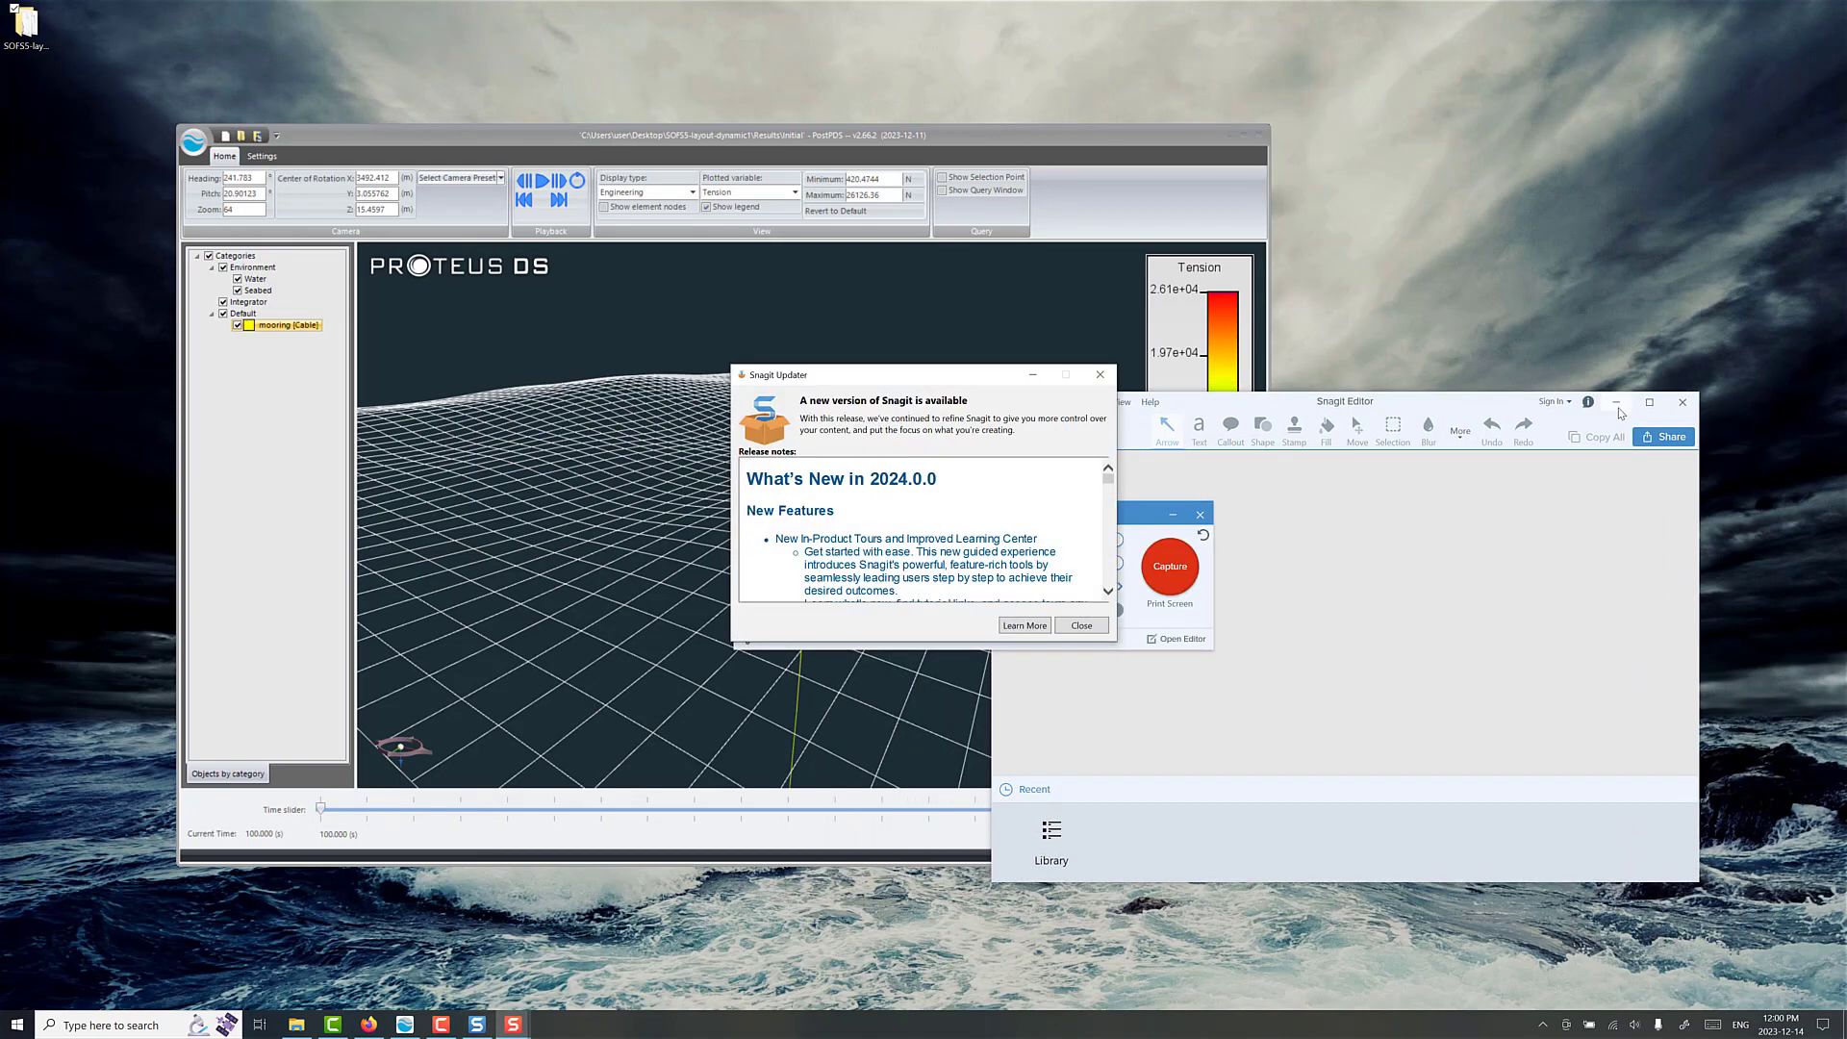
pyautogui.click(1081, 625)
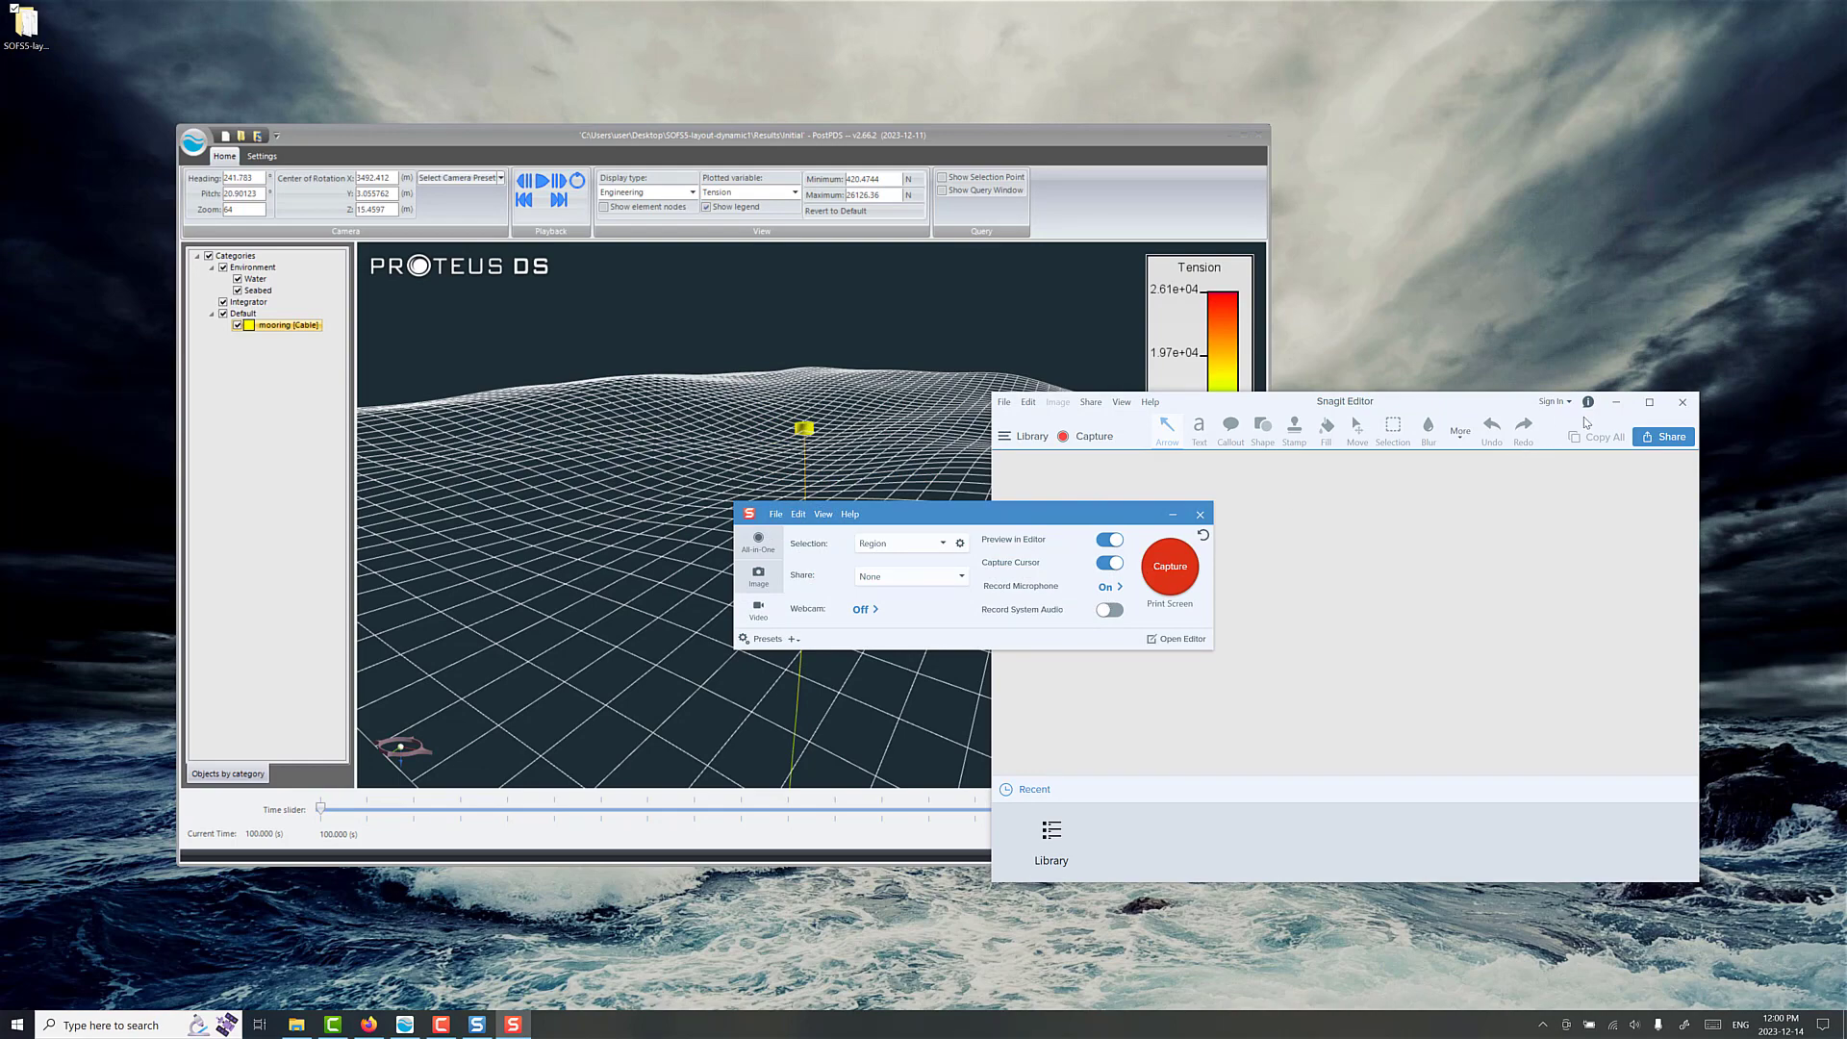
pyautogui.click(1616, 402)
# Step: Try selecting the PostPDS simulation viewport as a Snagit capture region of 1890 x 1136, and close Snagit without recording
pyautogui.moveTo(1097, 514); pyautogui.dragTo(1547, 594)
pyautogui.click(1619, 650)
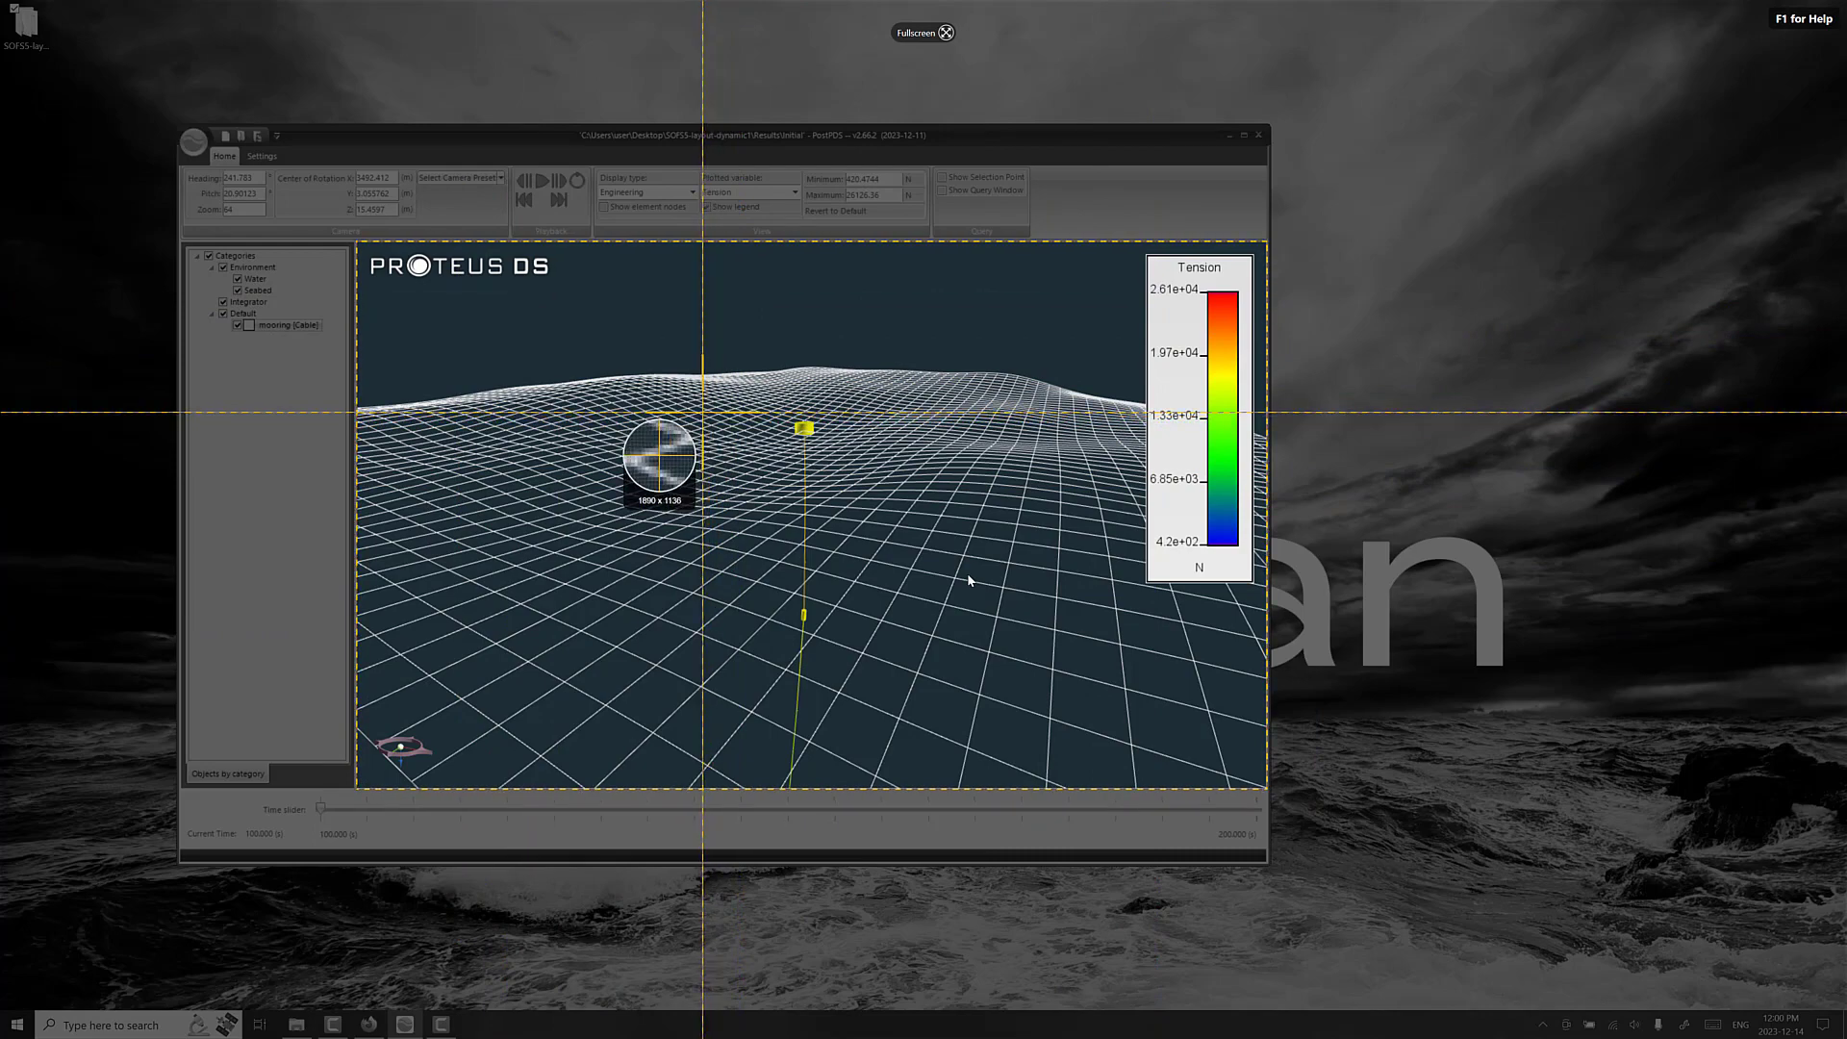
pyautogui.click(599, 365)
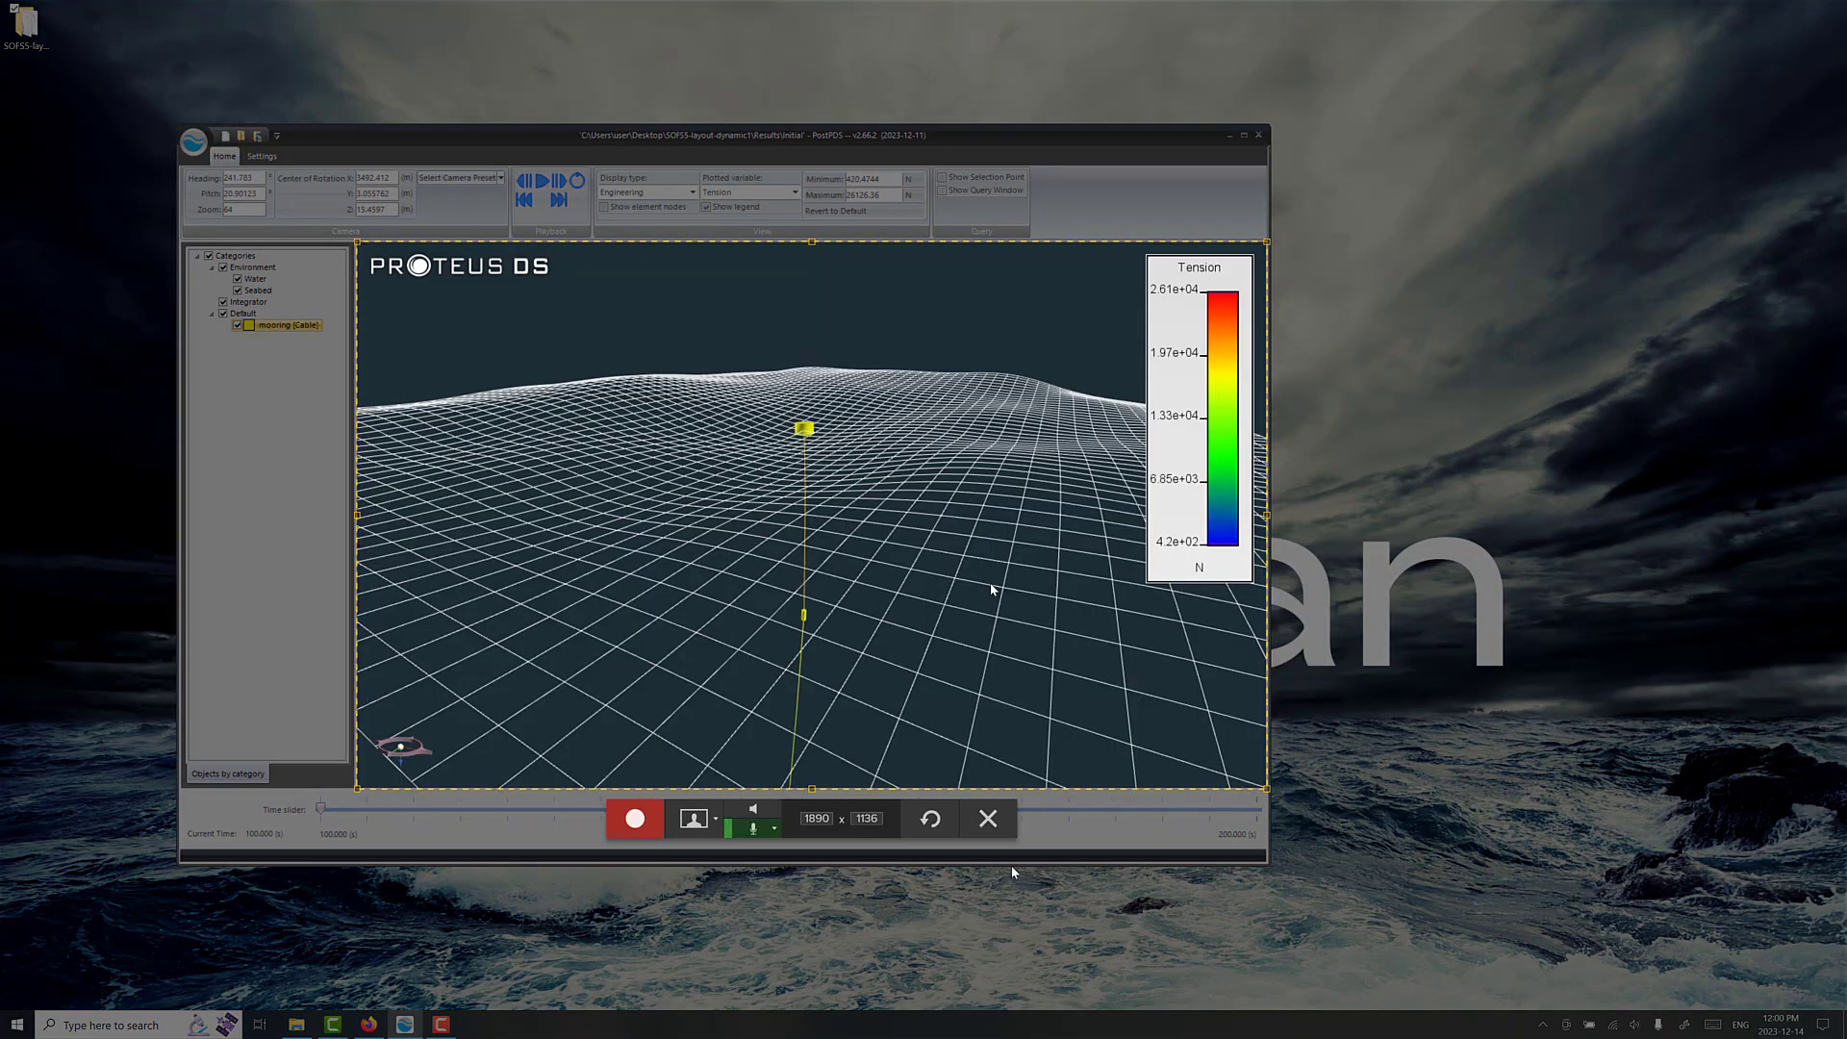
pyautogui.click(991, 820)
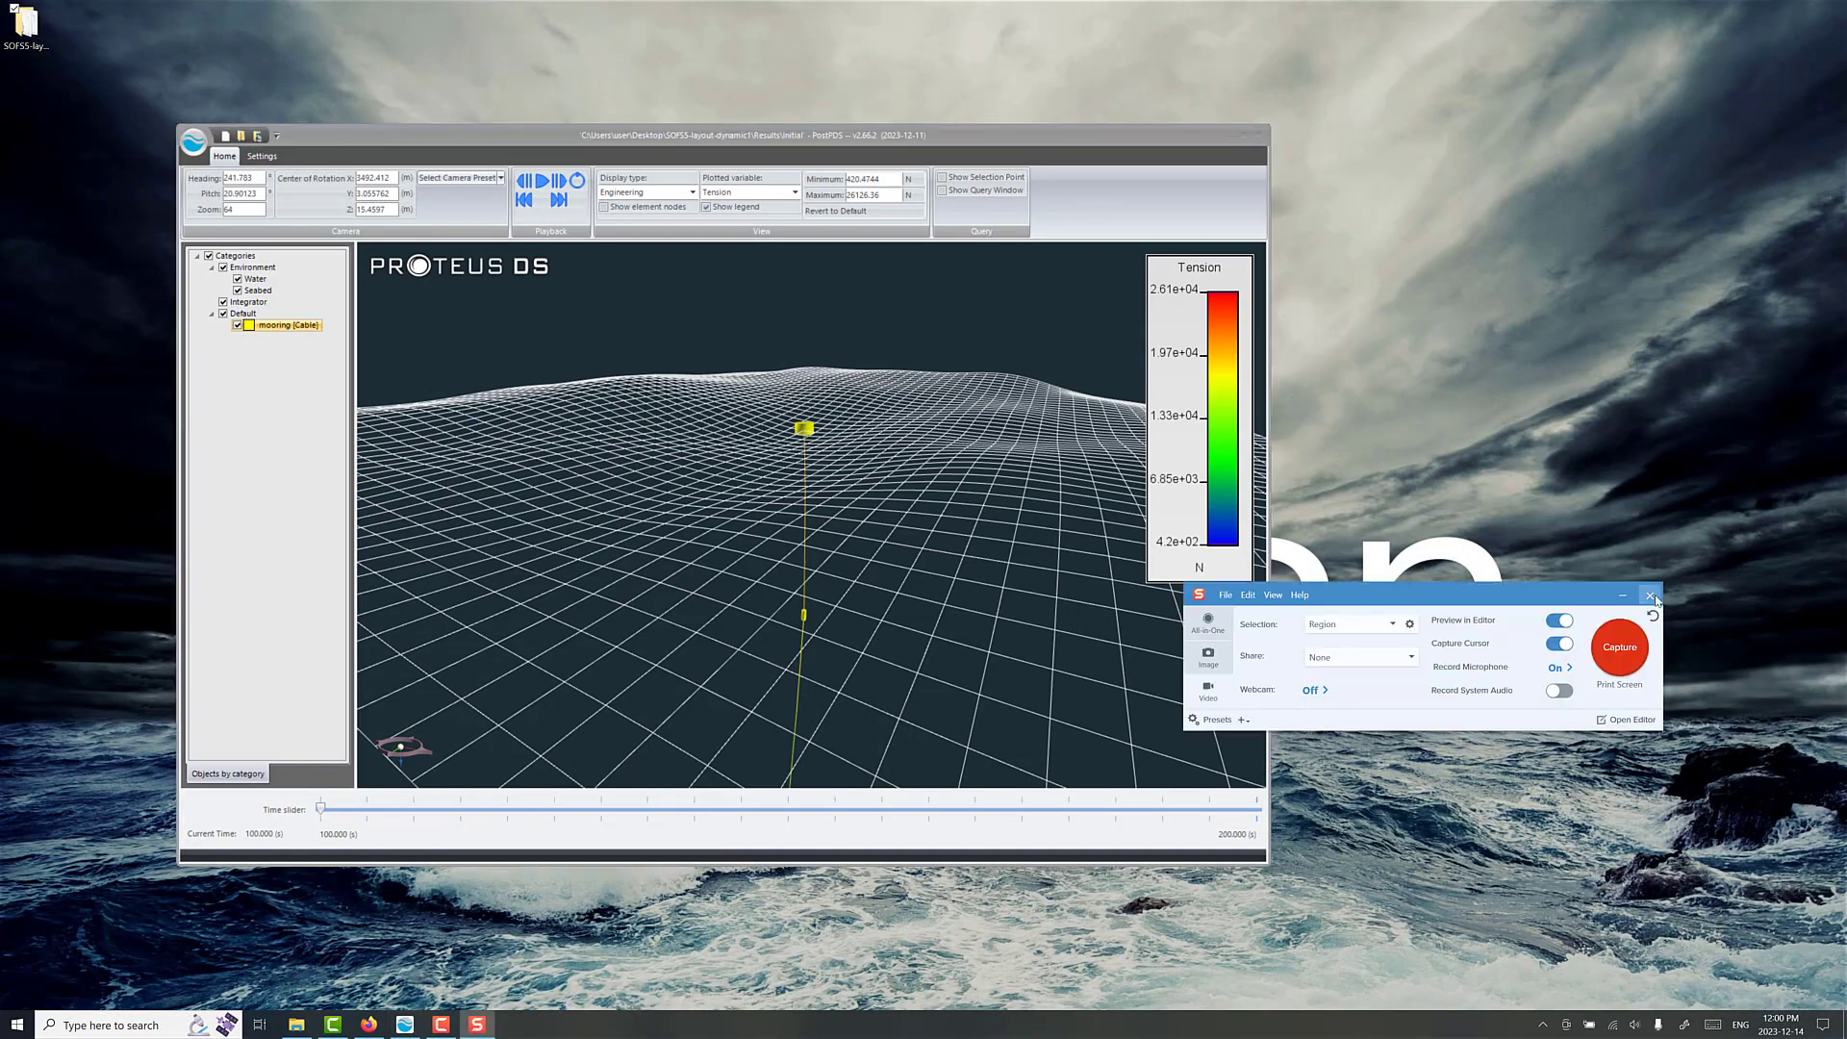
pyautogui.click(1654, 601)
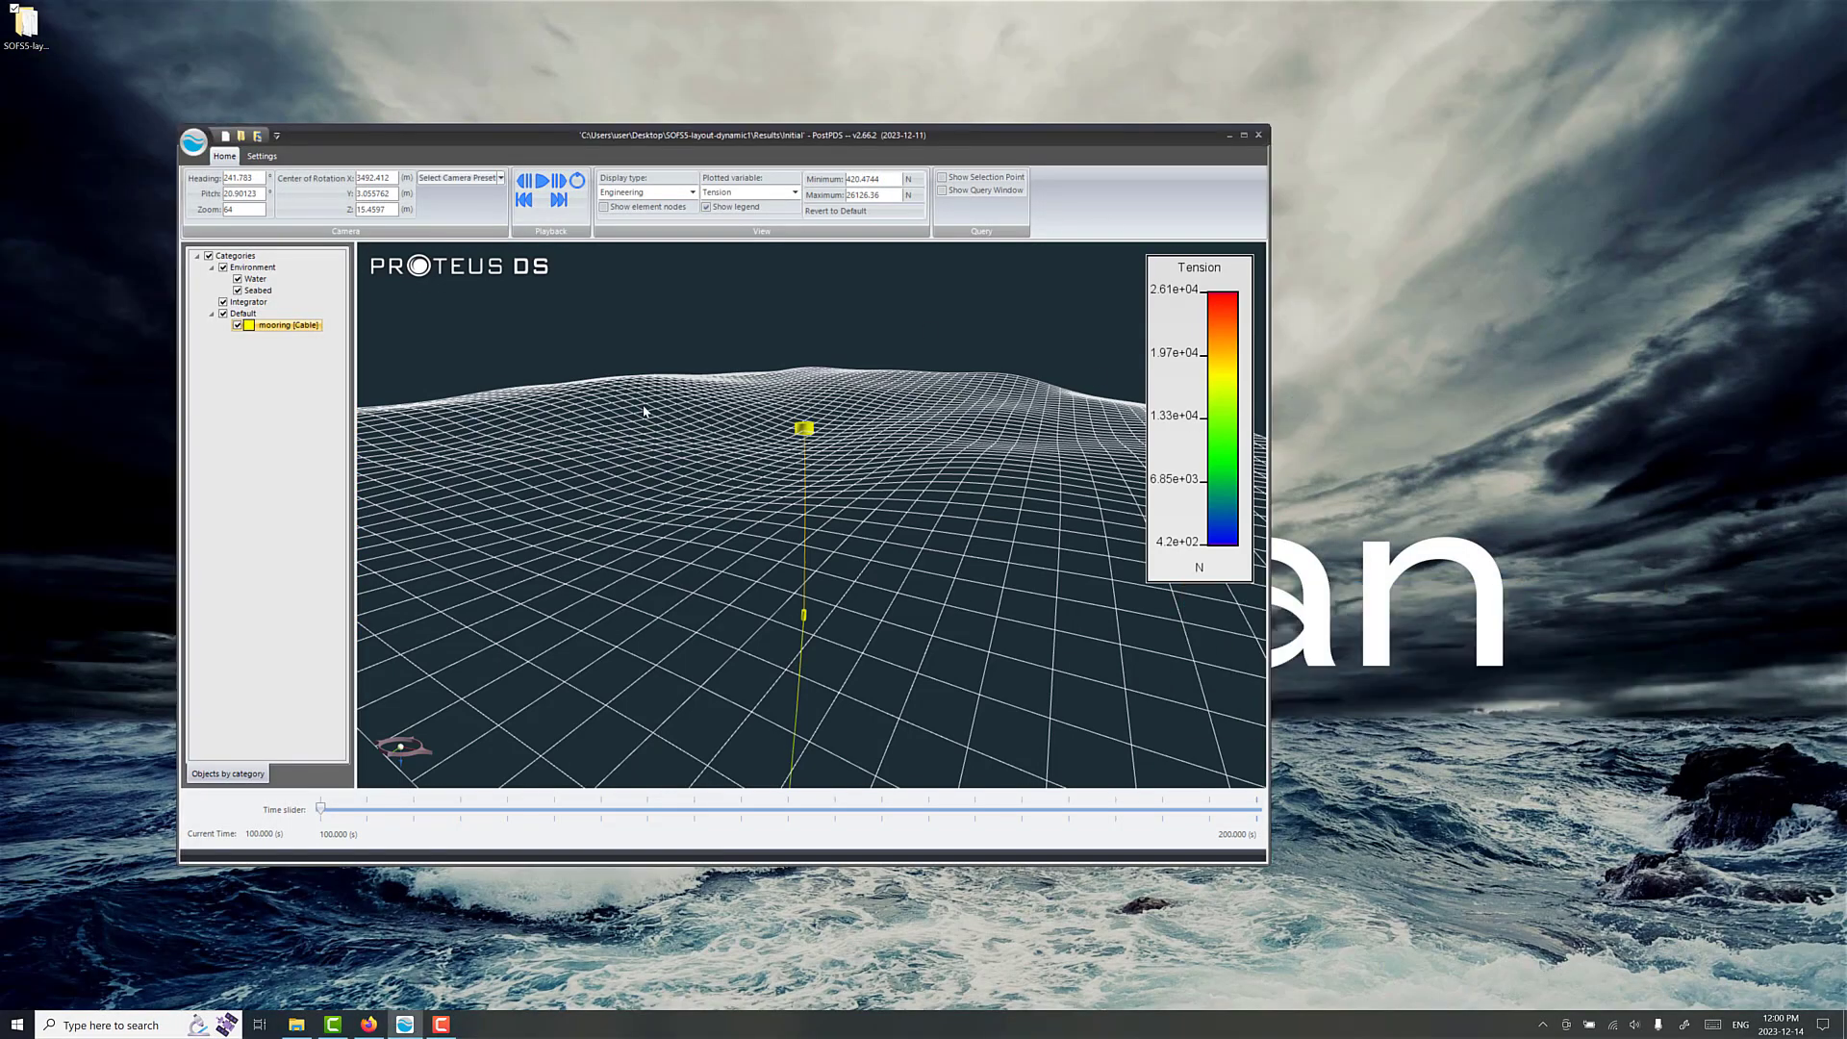
# Step: Switch to Firefox and open the Quick Start Guide from the Getting Started section of the OBS knowledge base
pyautogui.click(371, 1024)
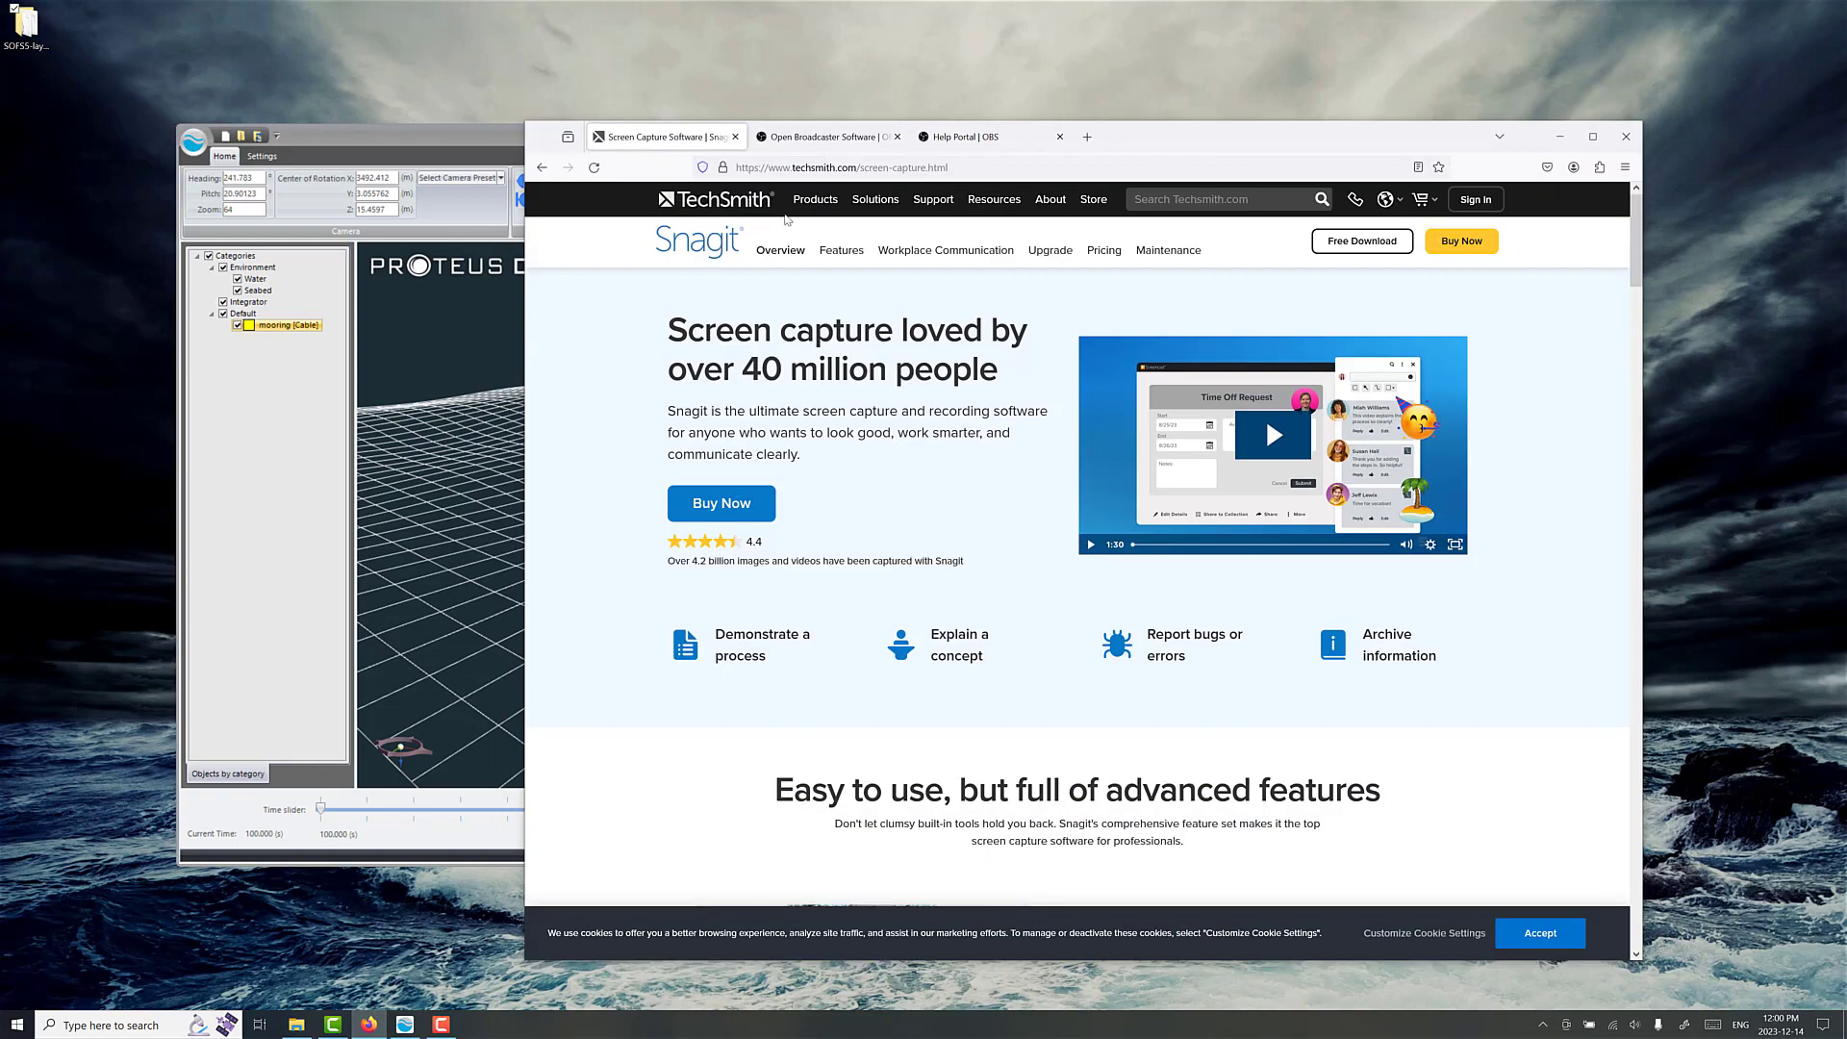
pyautogui.moveTo(1256, 143); pyautogui.dragTo(1228, 135)
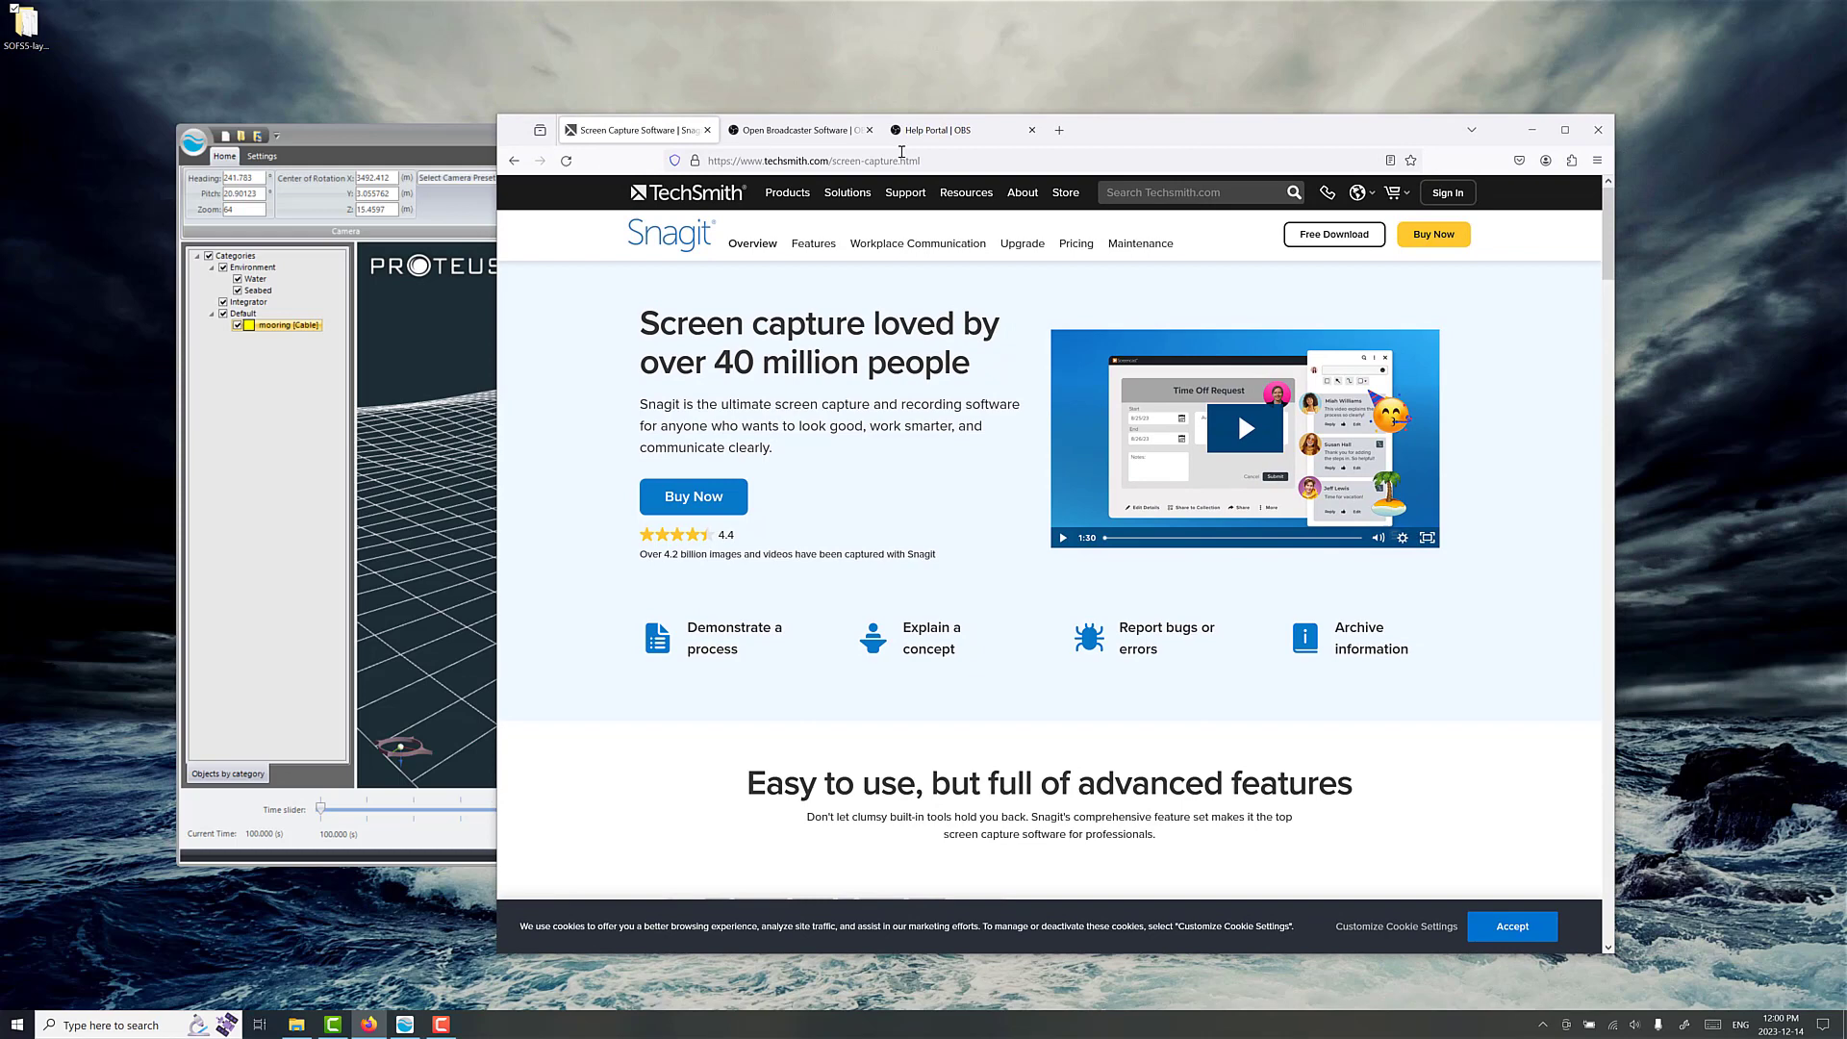
pyautogui.click(817, 137)
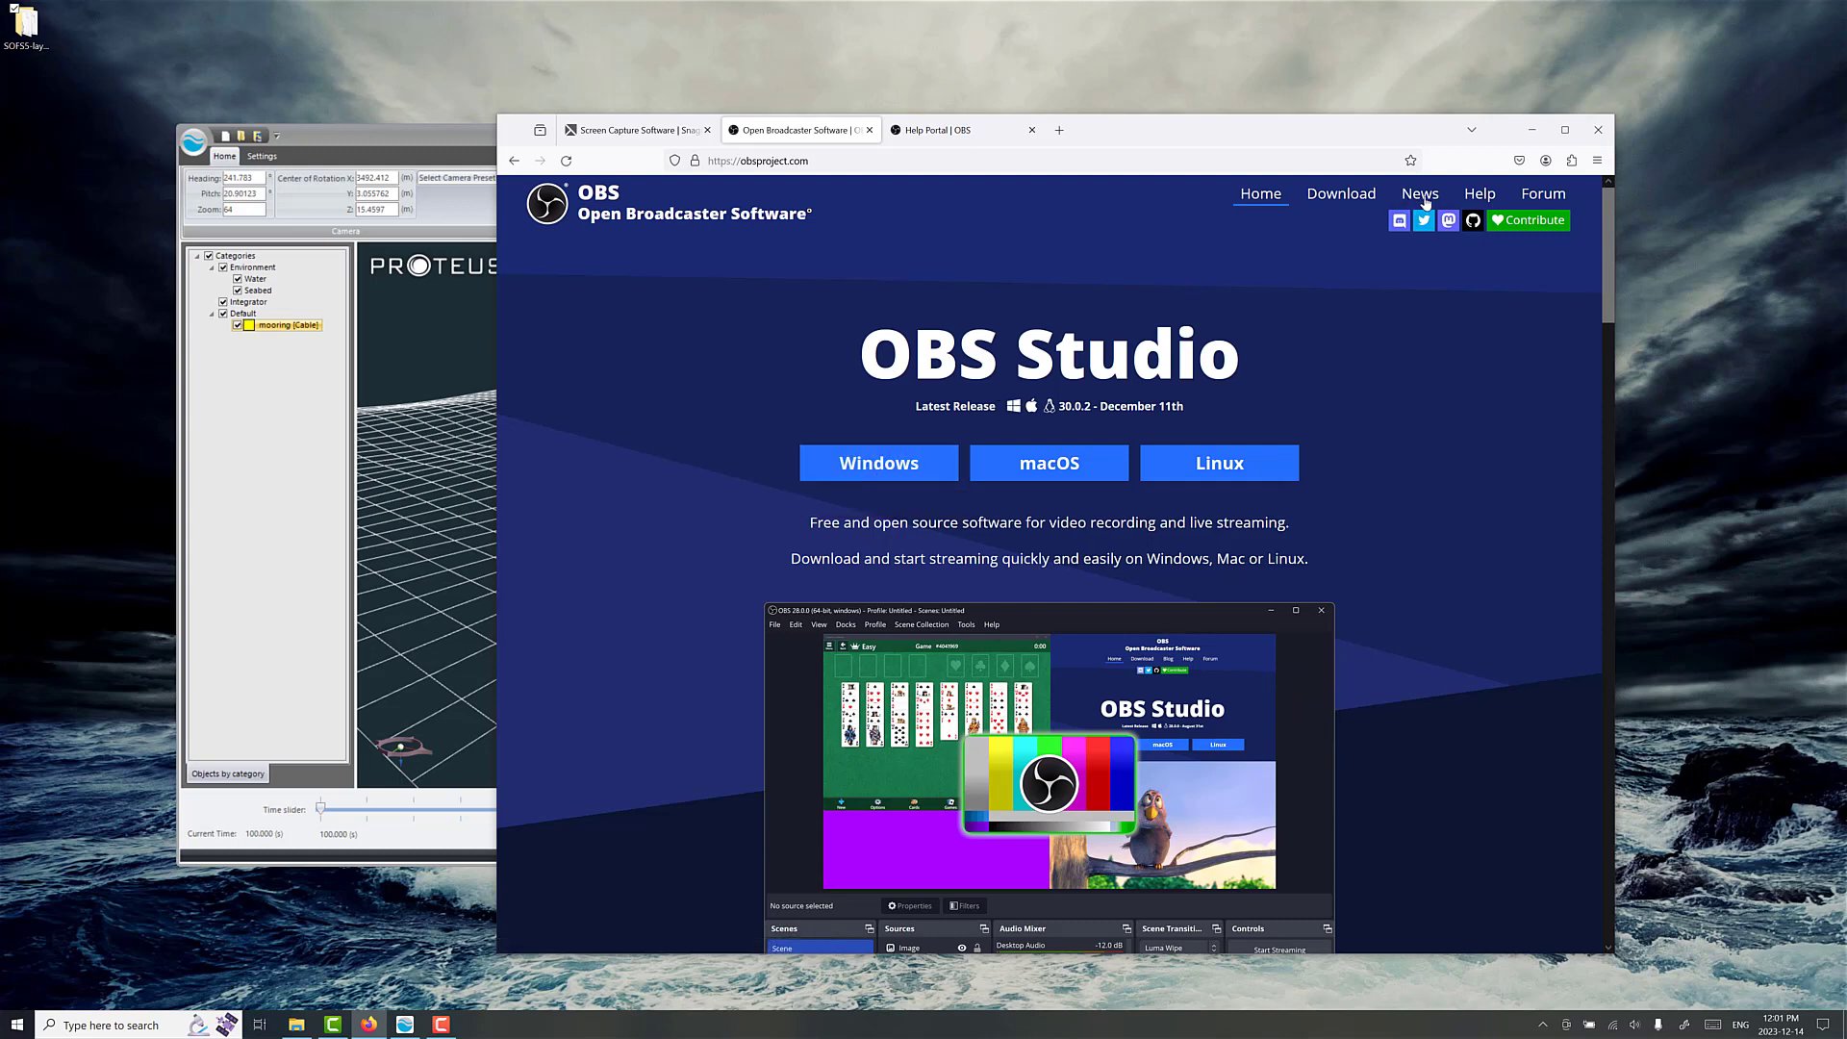
pyautogui.click(1478, 199)
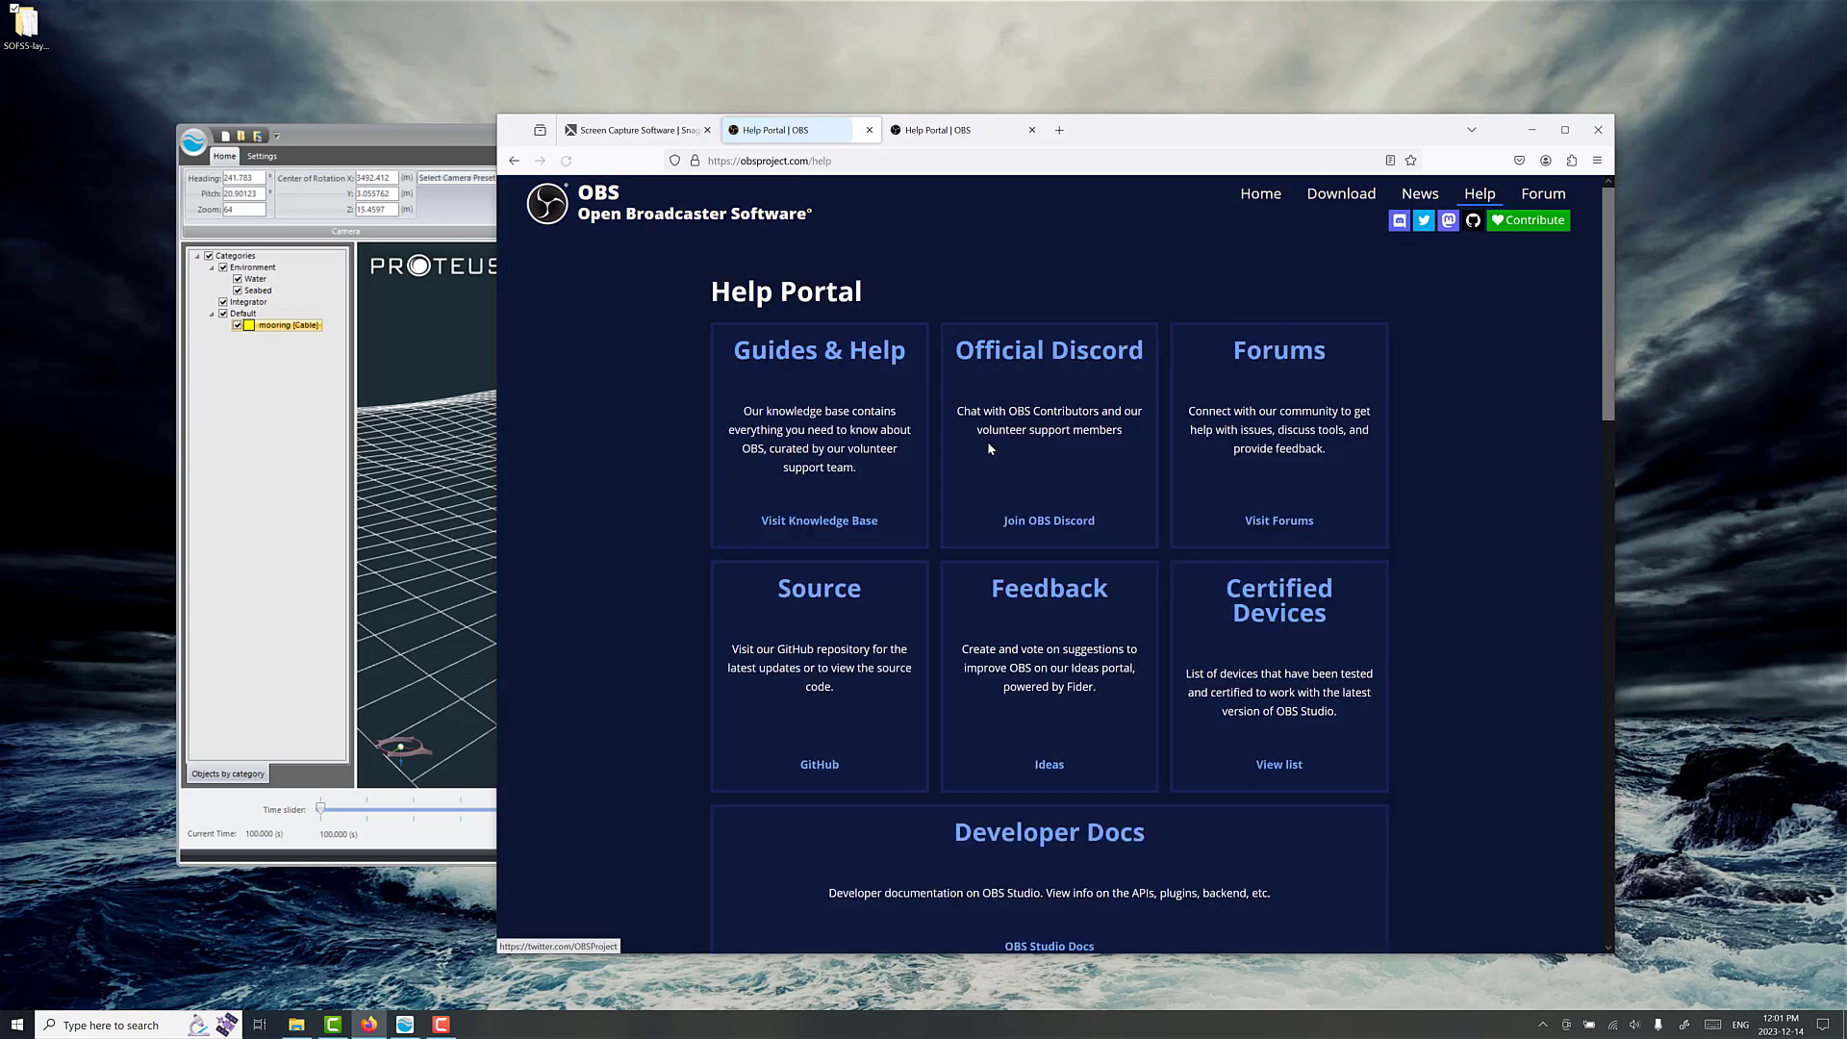
pyautogui.click(830, 358)
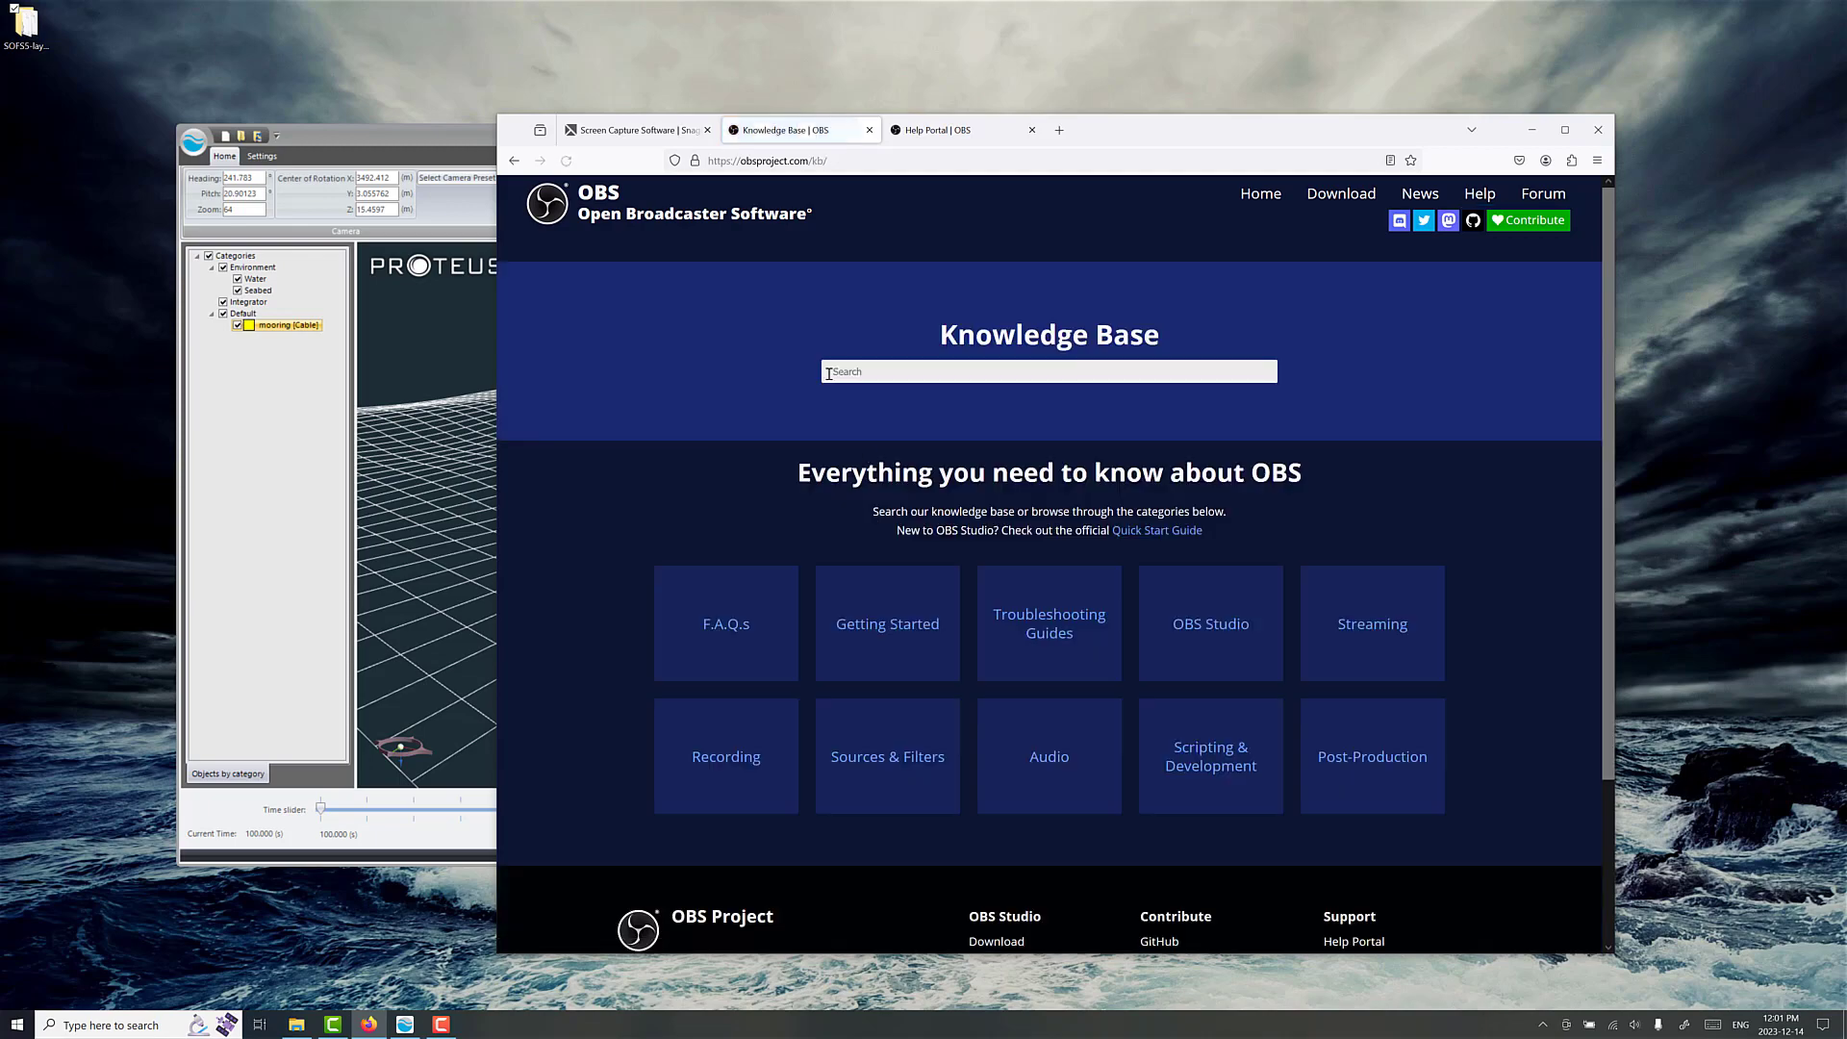
pyautogui.click(881, 639)
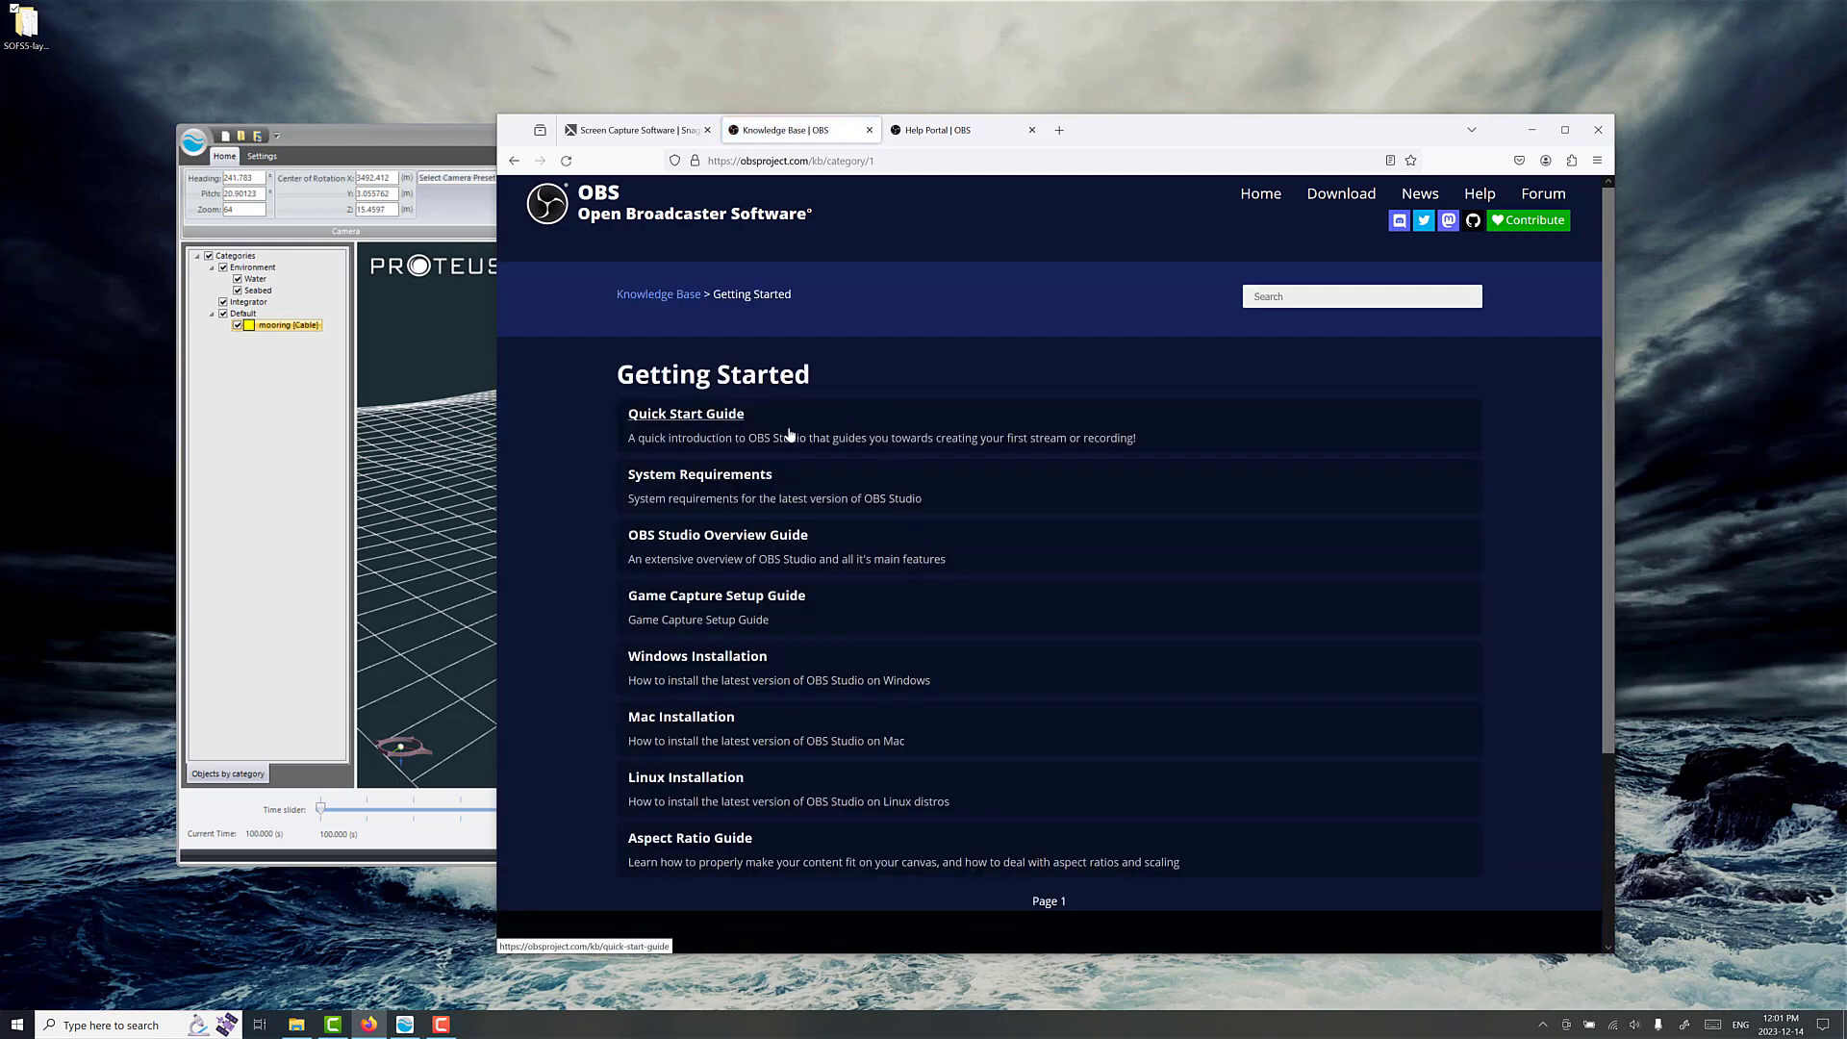
pyautogui.click(726, 418)
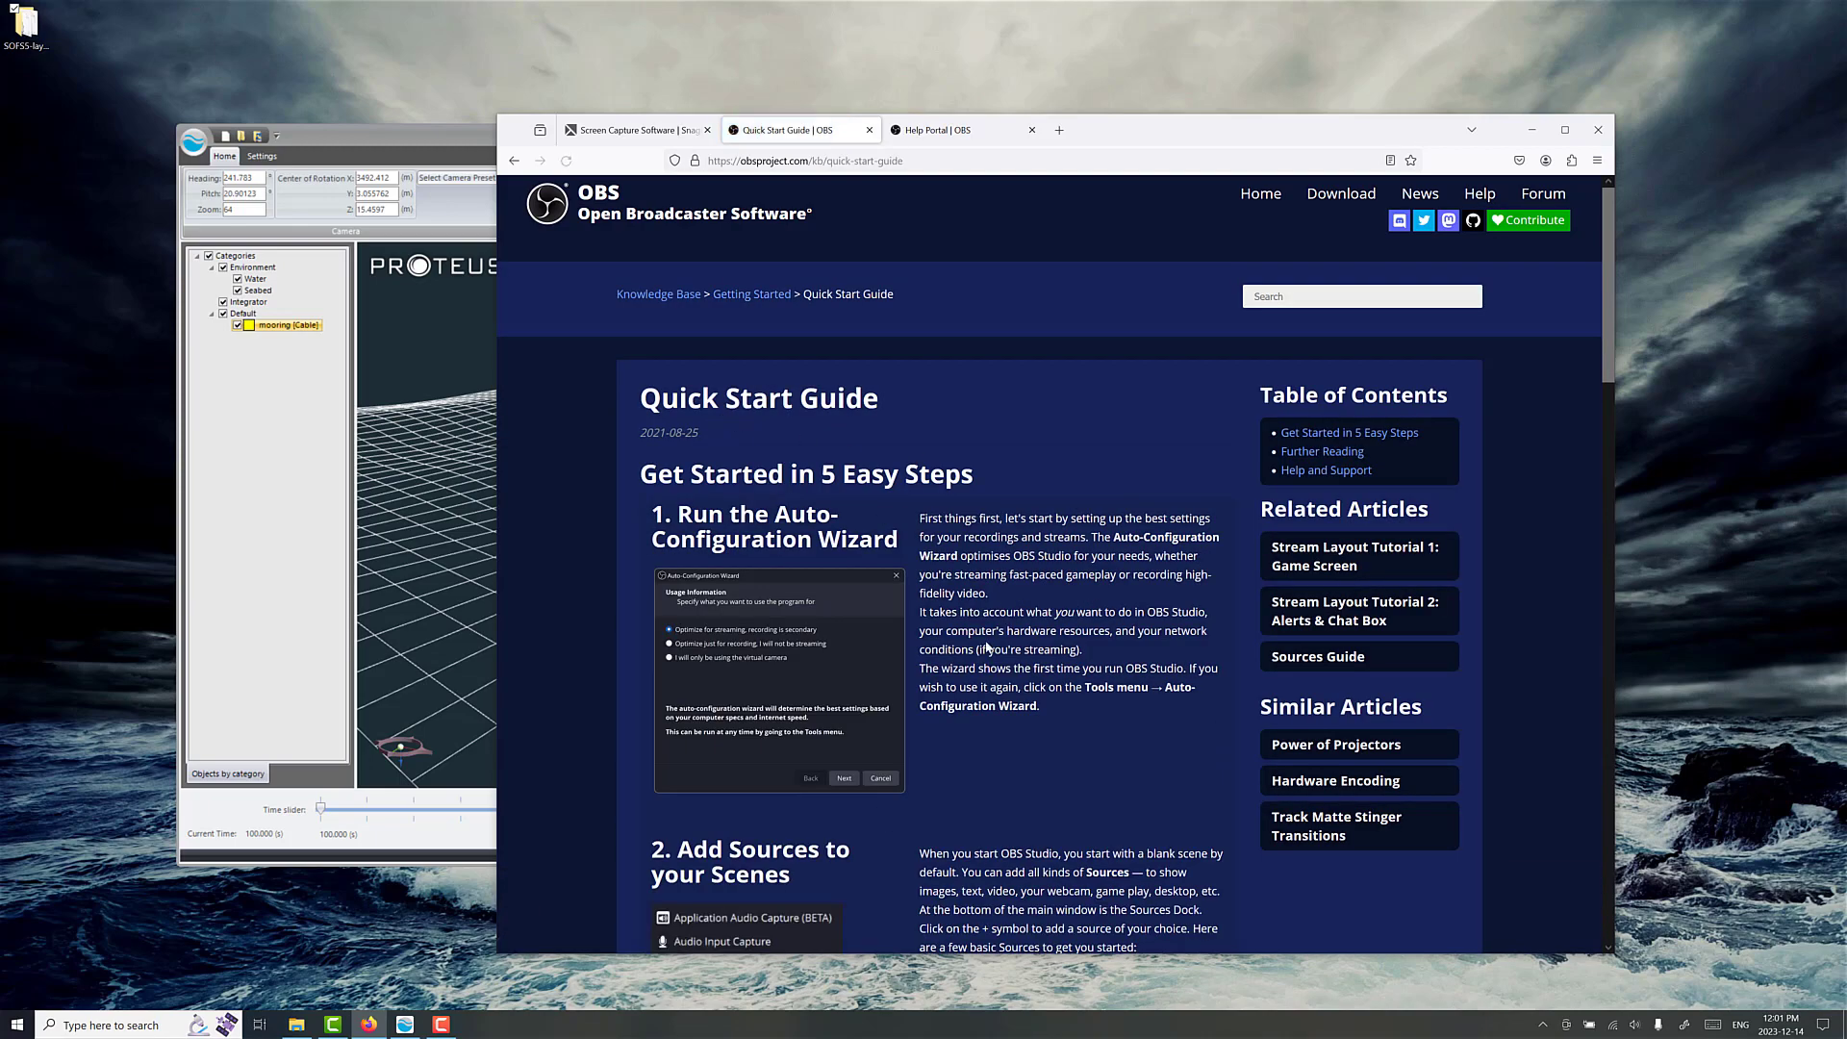
# Step: Read the Quick Start Guide's configuration, sources, audio and test sections, and minimise the browser
pyautogui.scroll(-2, 986, 648)
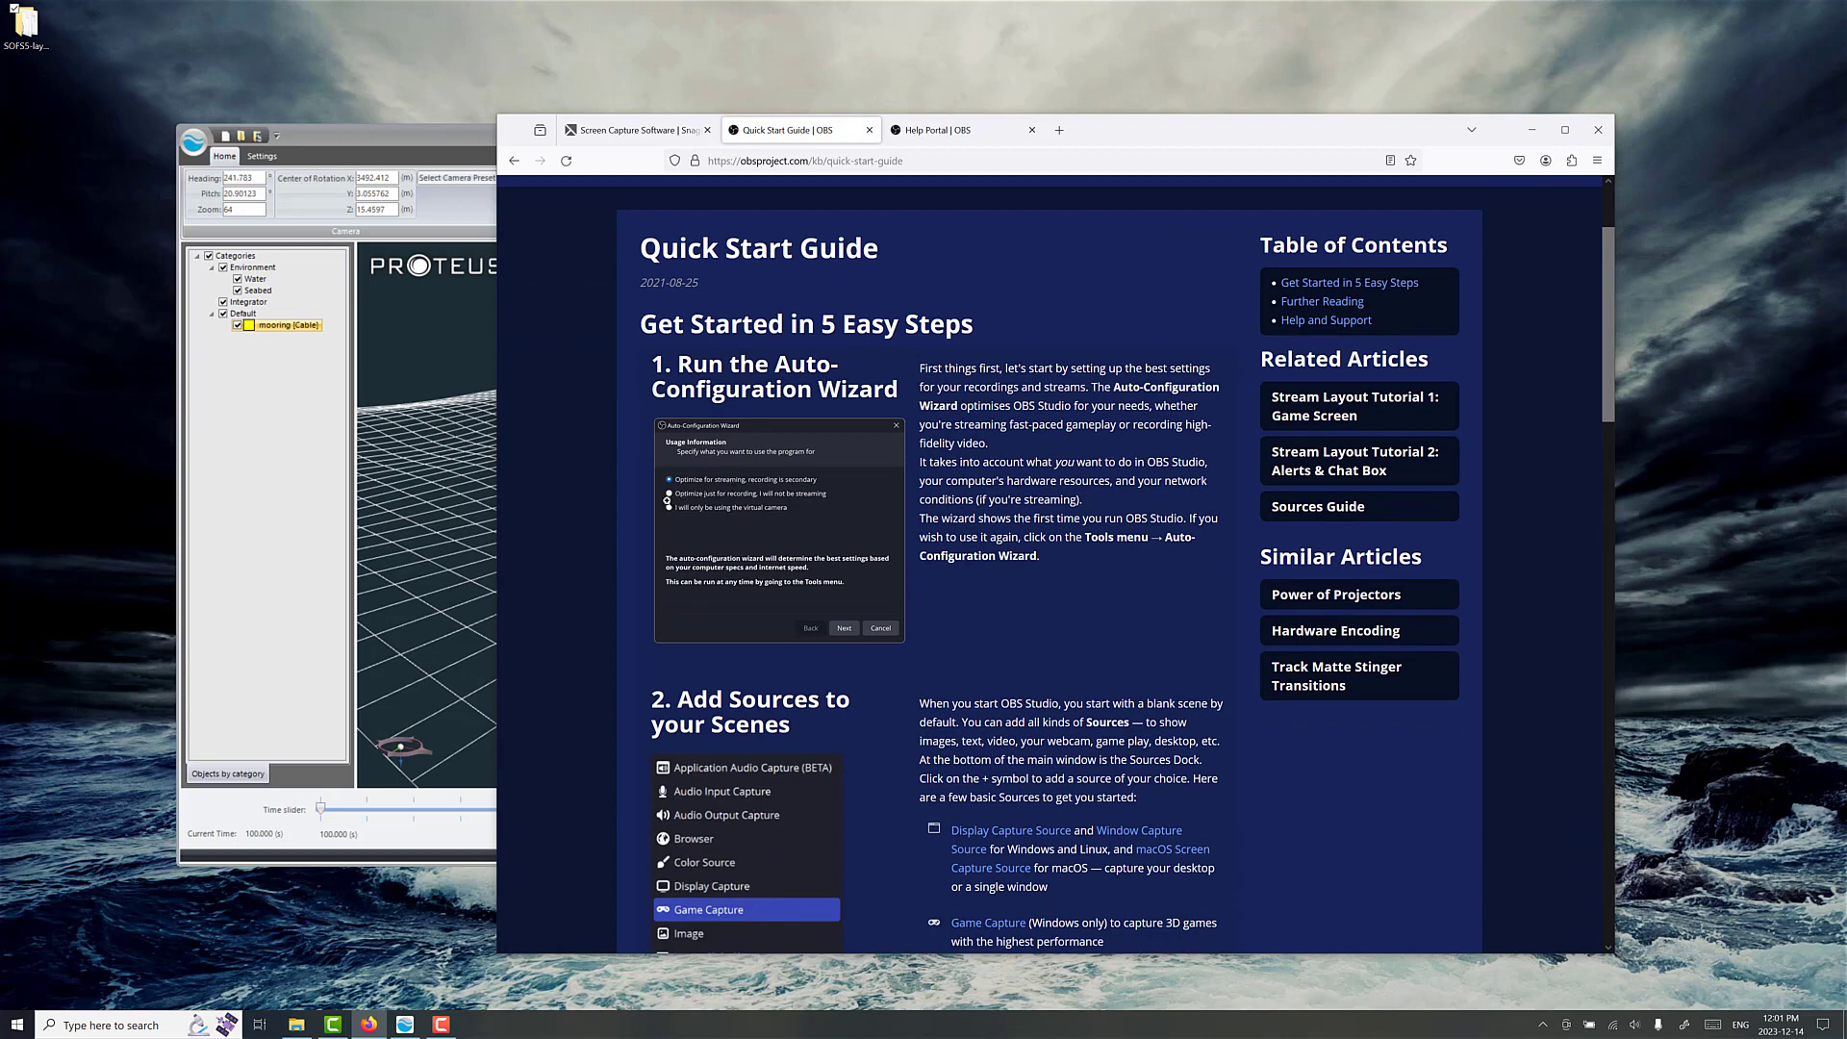
pyautogui.scroll(-2, 754, 378)
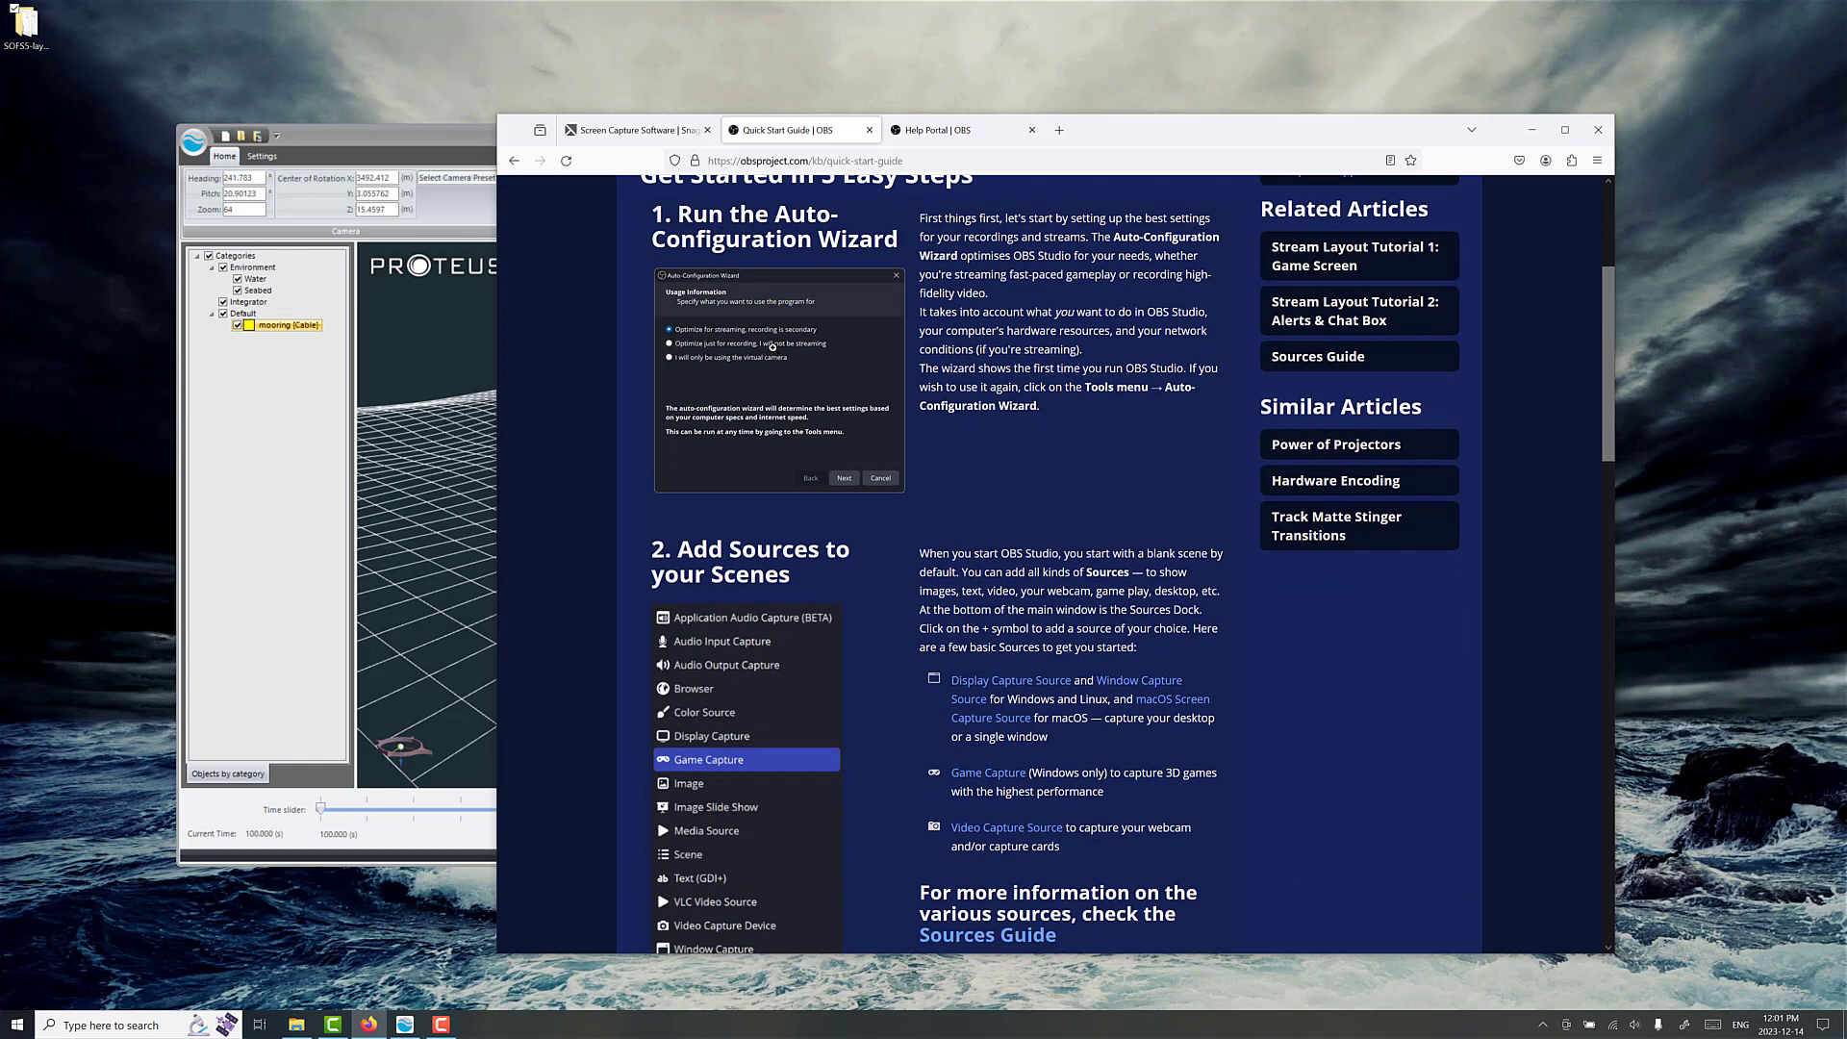
pyautogui.scroll(-2, 808, 442)
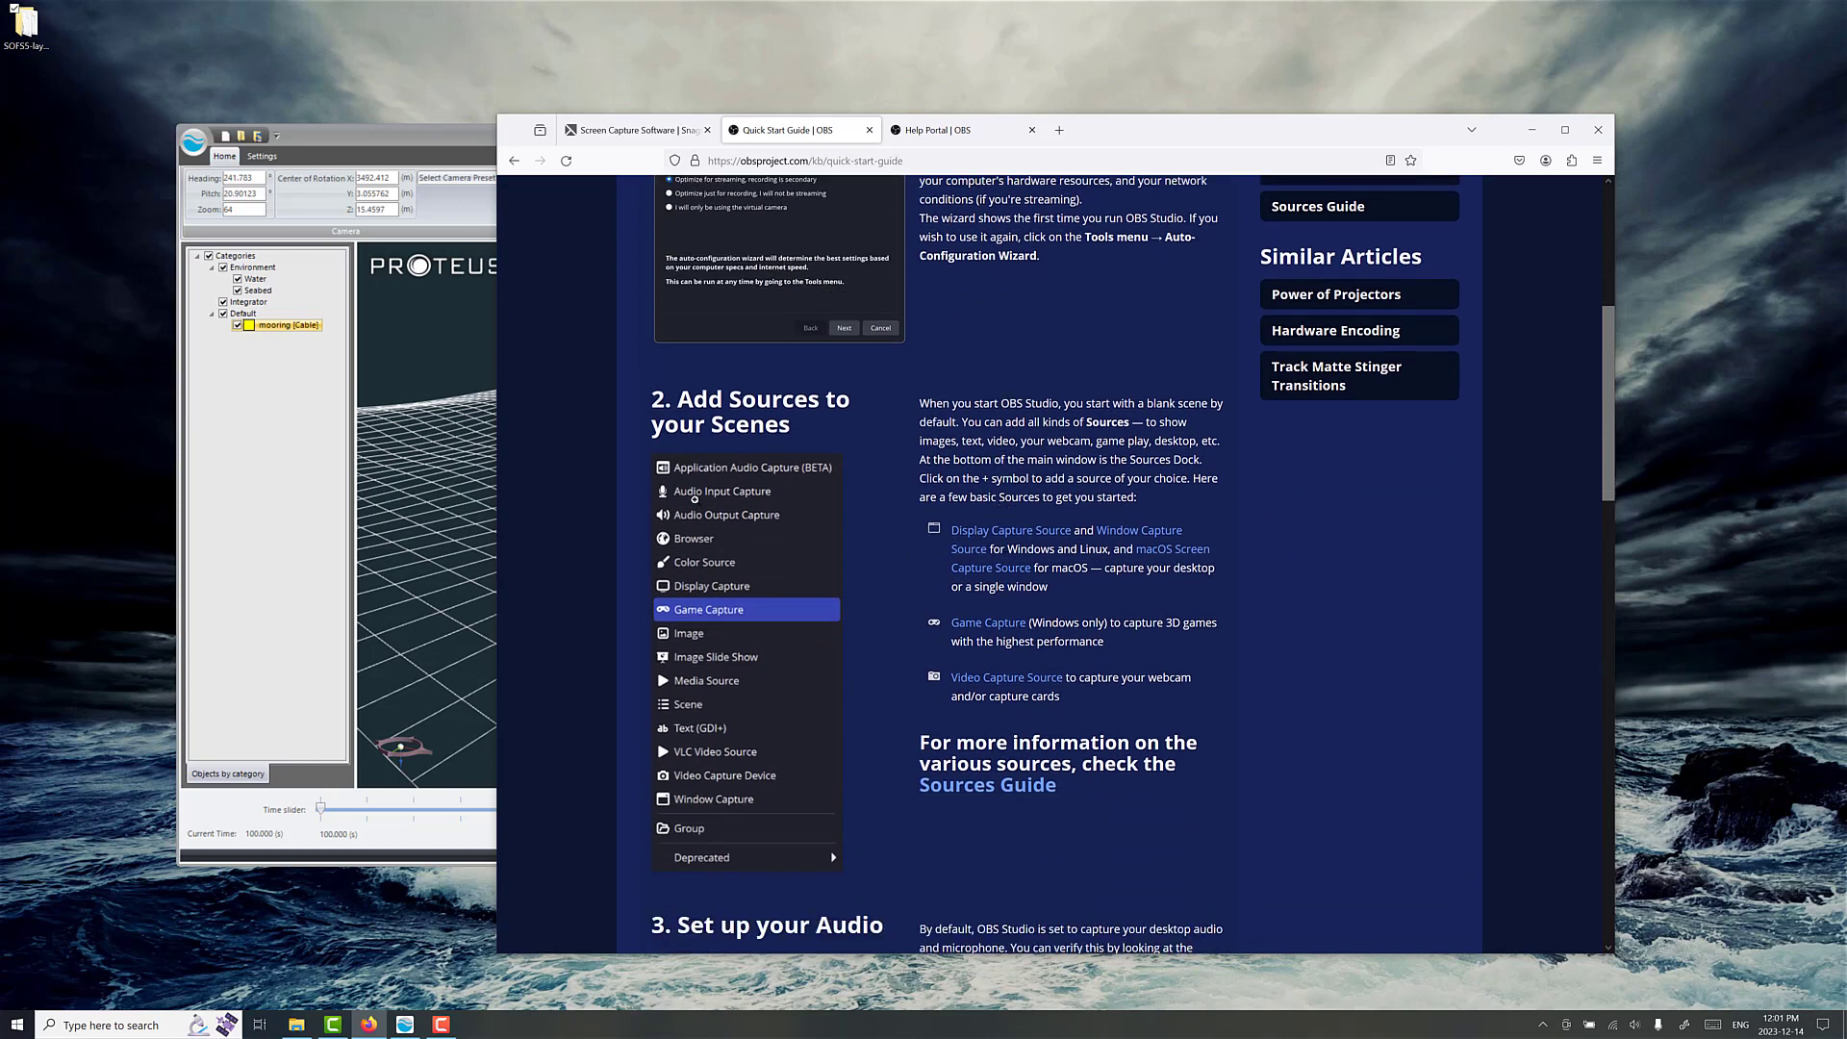
pyautogui.scroll(-9, 1087, 524)
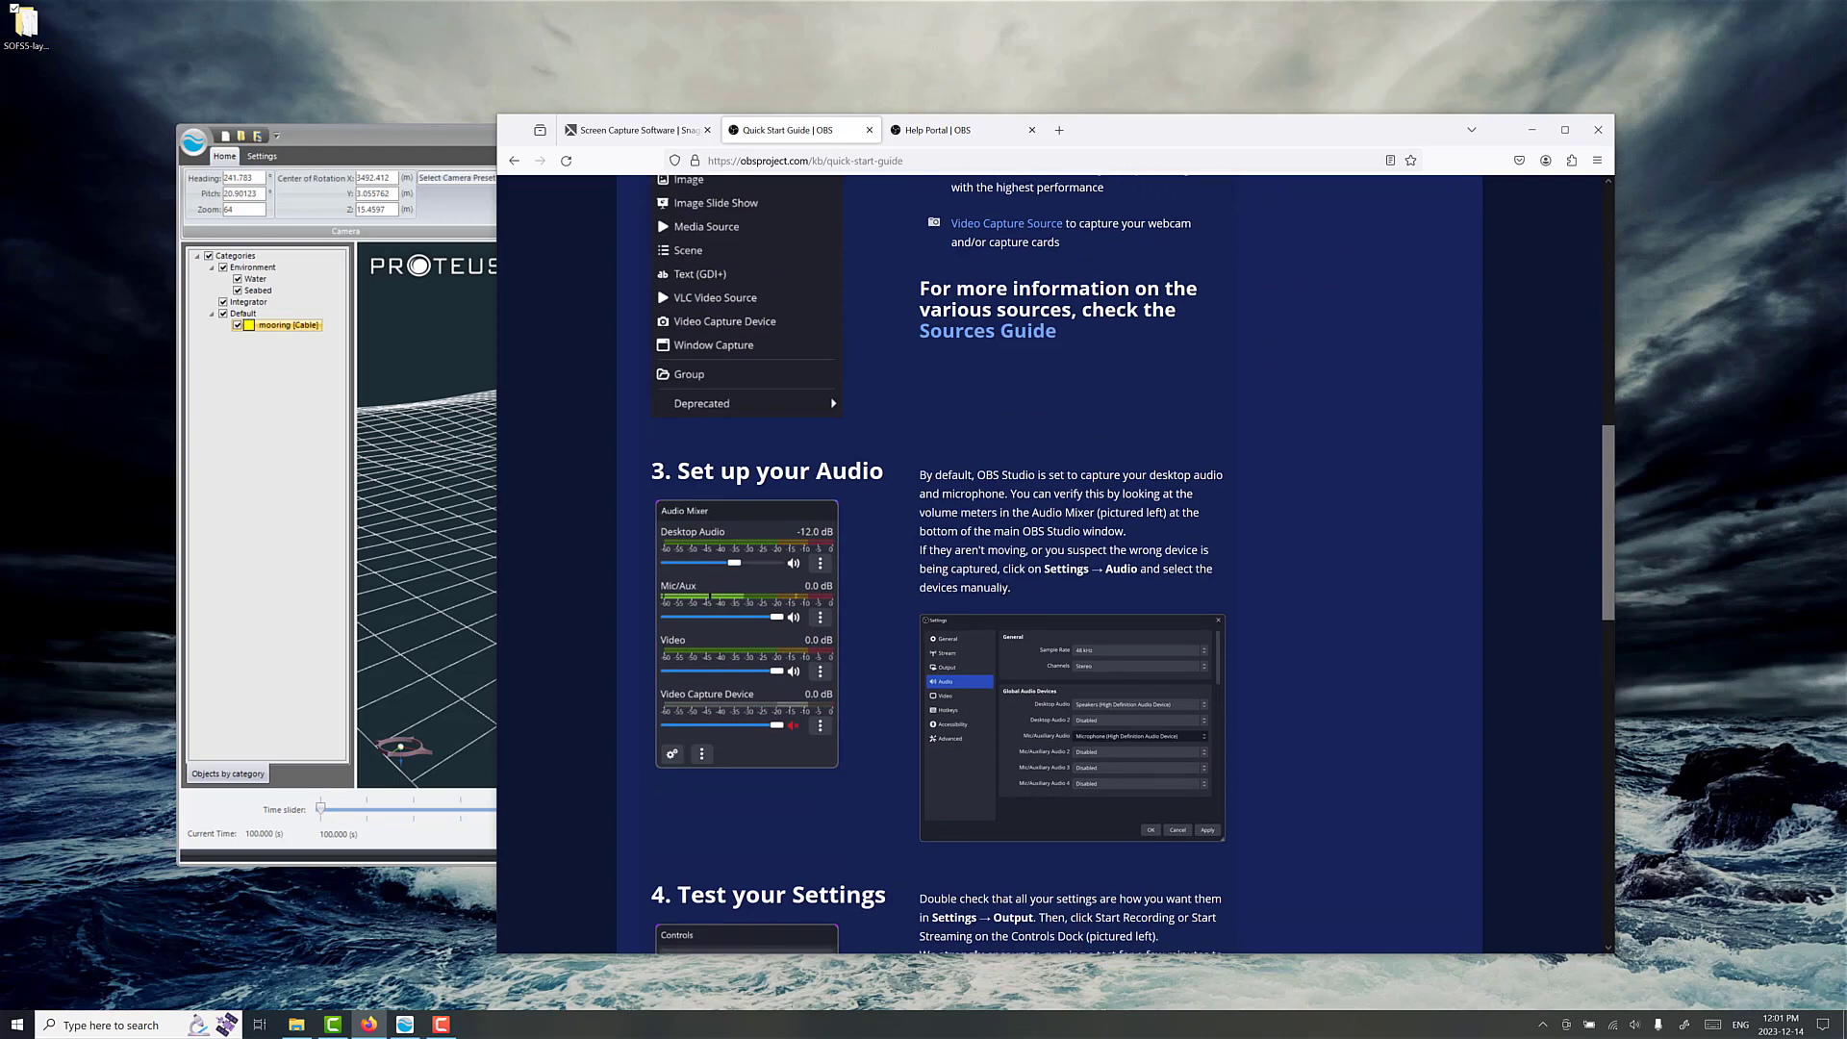
pyautogui.scroll(-2, 936, 716)
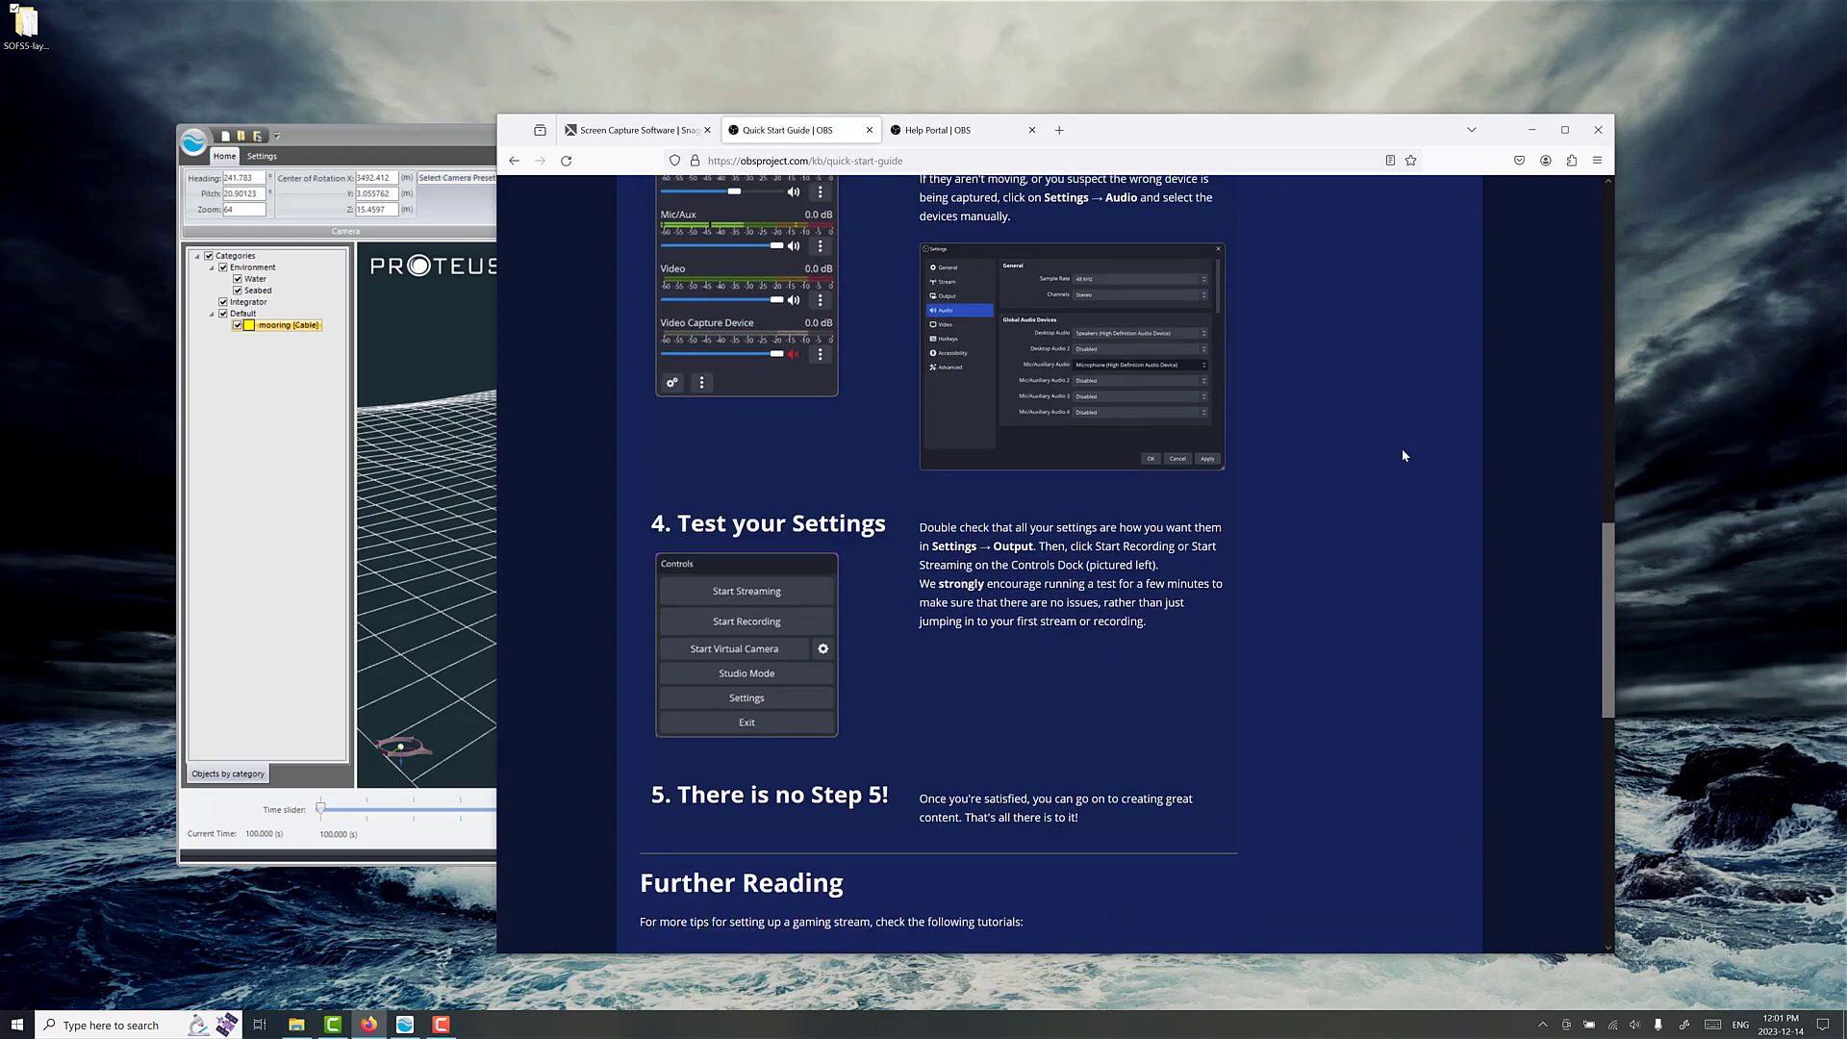
pyautogui.click(1531, 130)
# Step: Launch OBS Studio and set the Auto-Configuration Wizard to optimize just for recording
pyautogui.click(17, 1024)
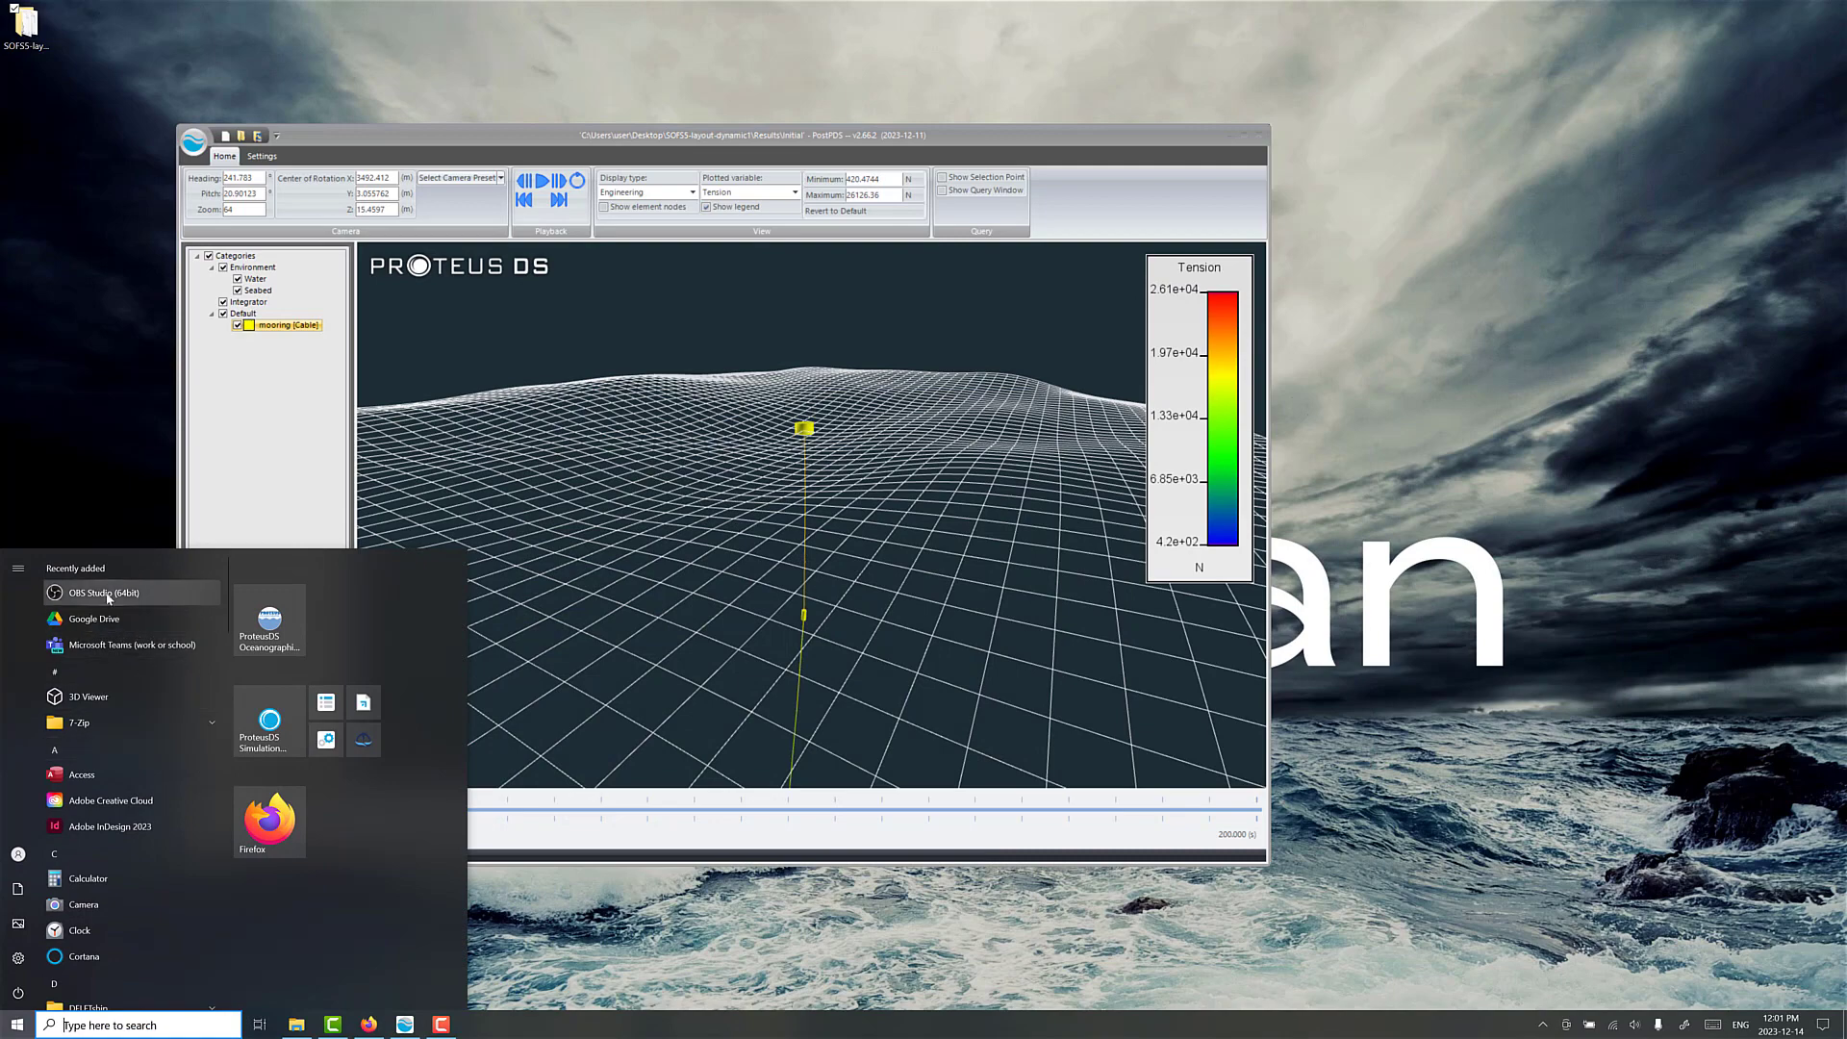
pyautogui.press('Escape')
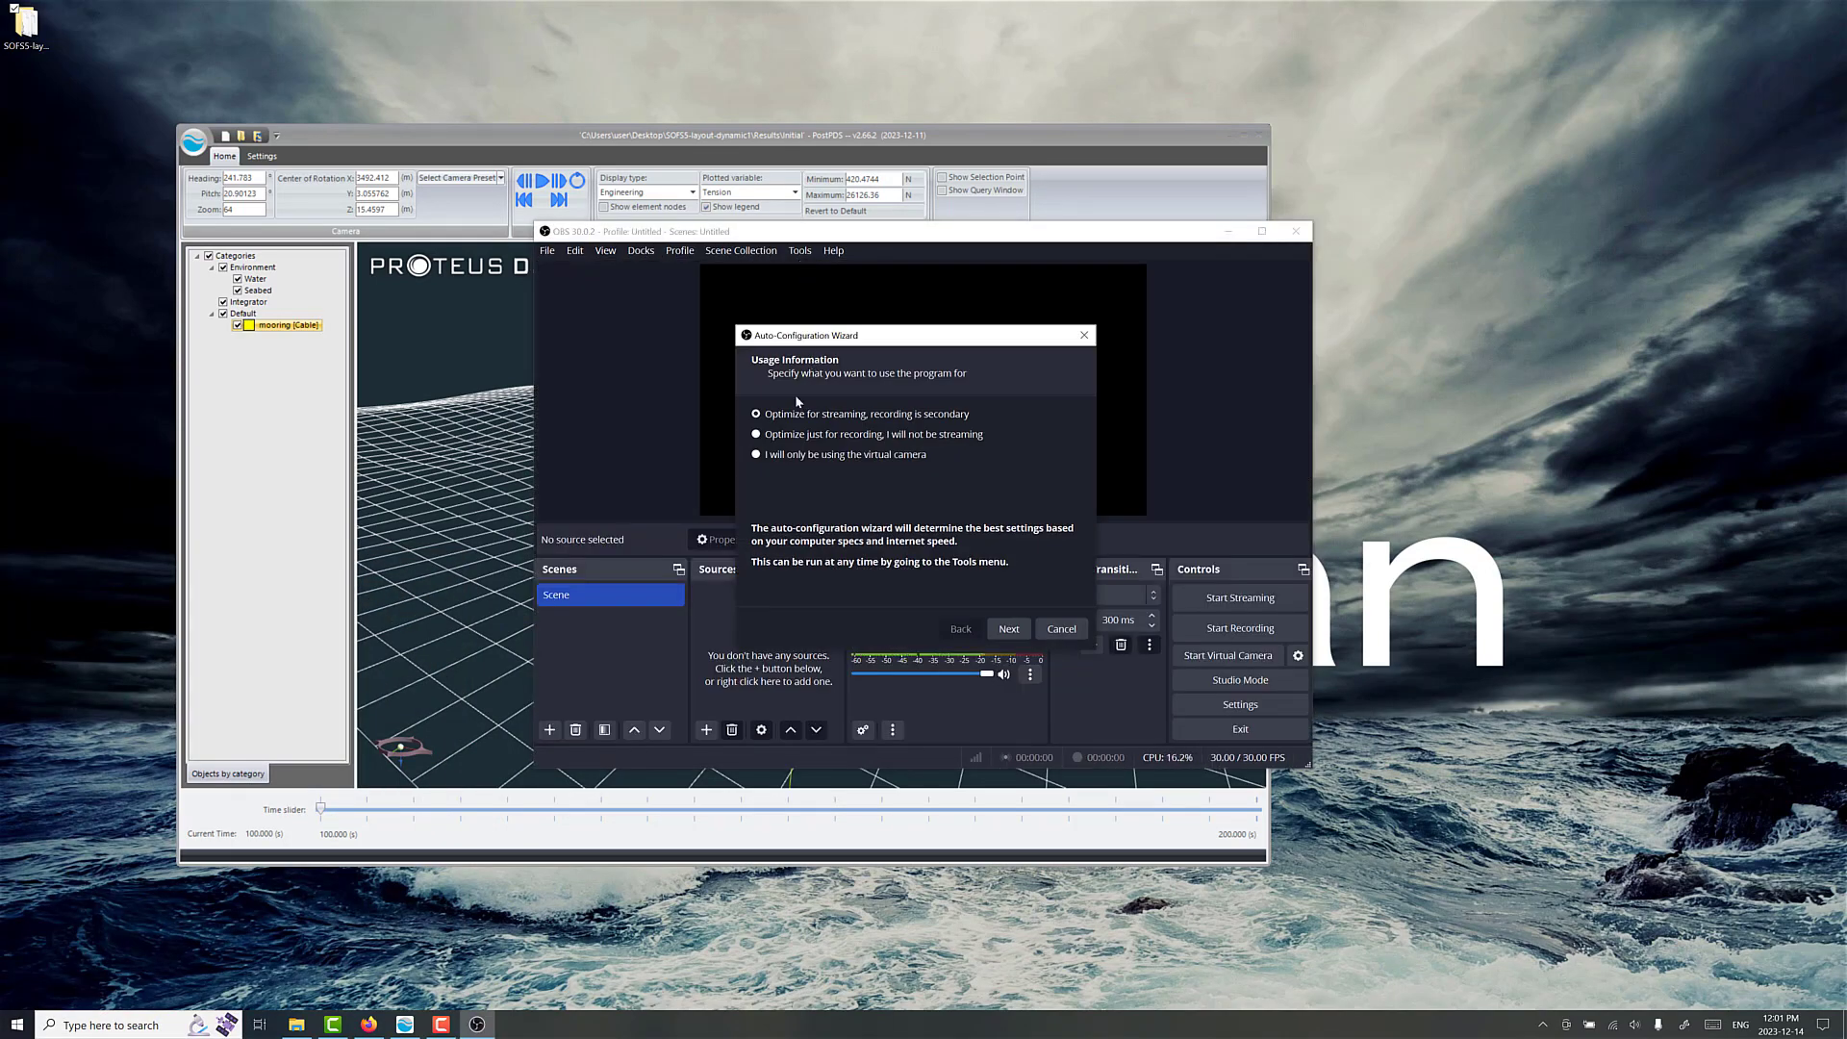
pyautogui.click(761, 438)
pyautogui.click(1008, 628)
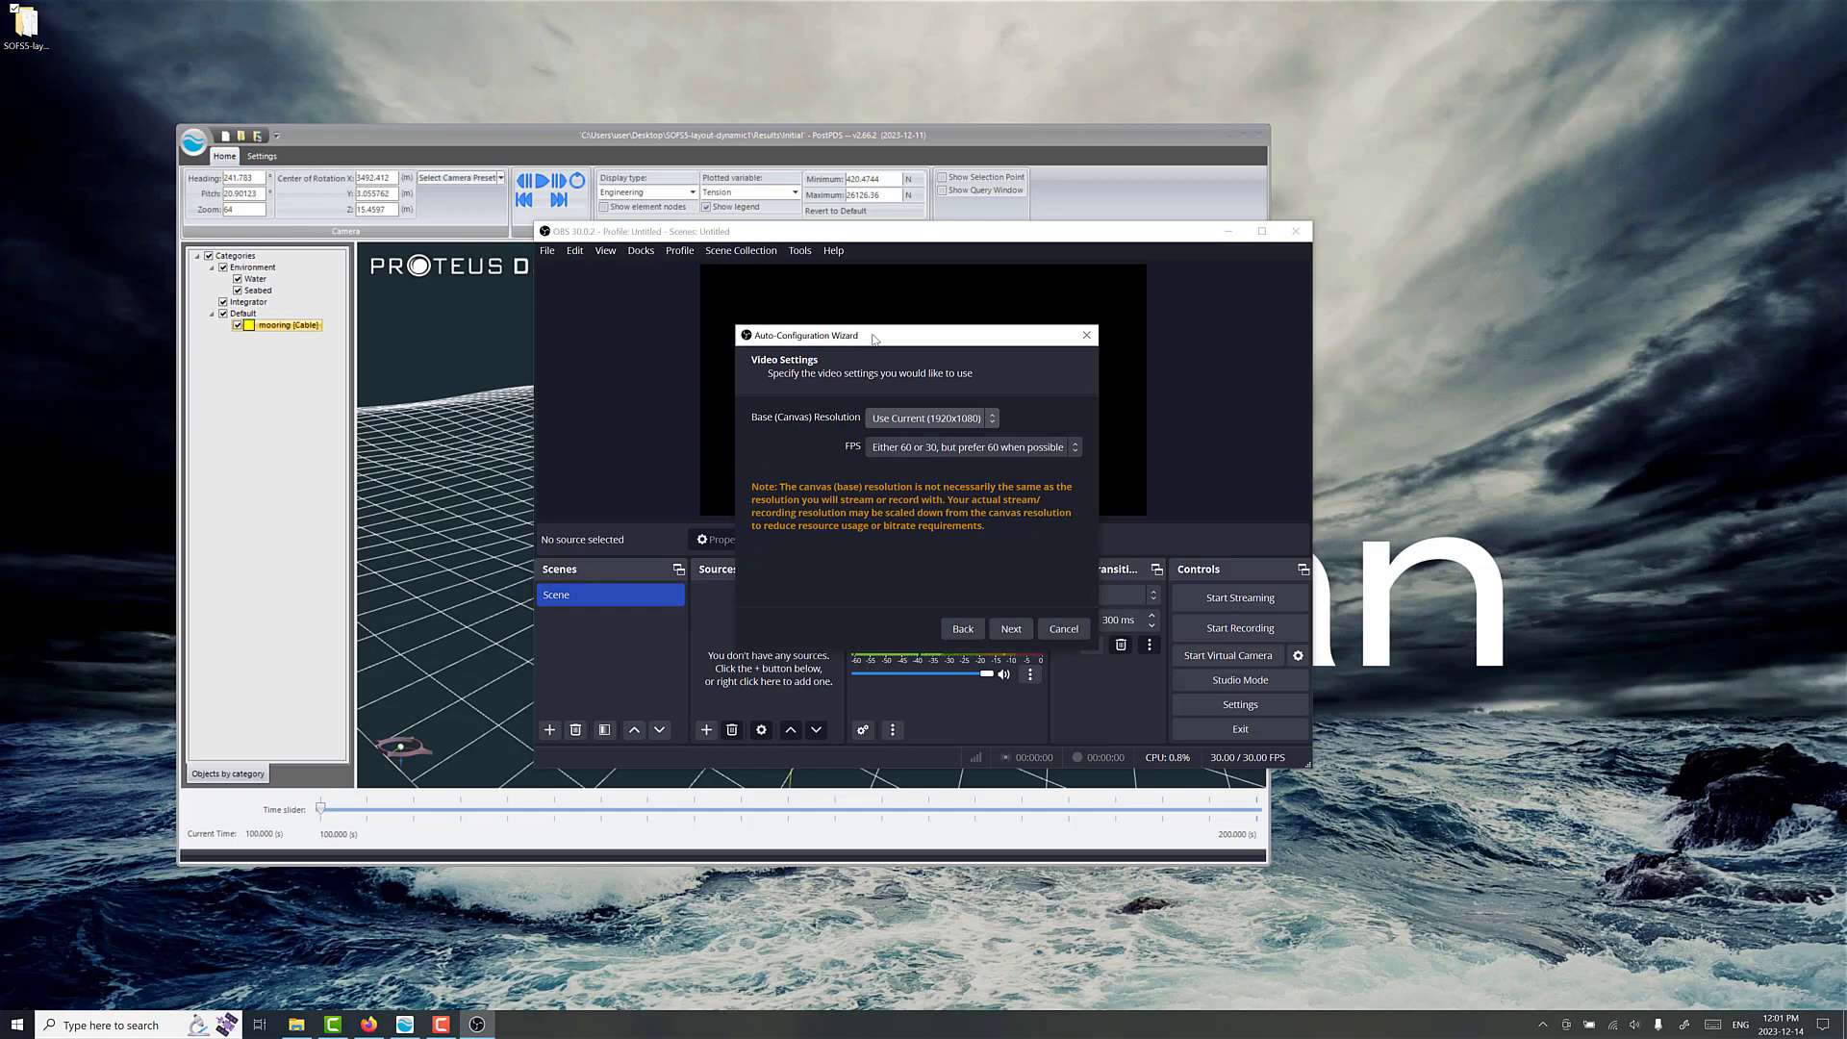
# Step: Keep the current 1920x1080 canvas resolution with 60 FPS preferred, and apply the wizard's recommended settings
pyautogui.moveTo(874, 339); pyautogui.dragTo(1316, 392)
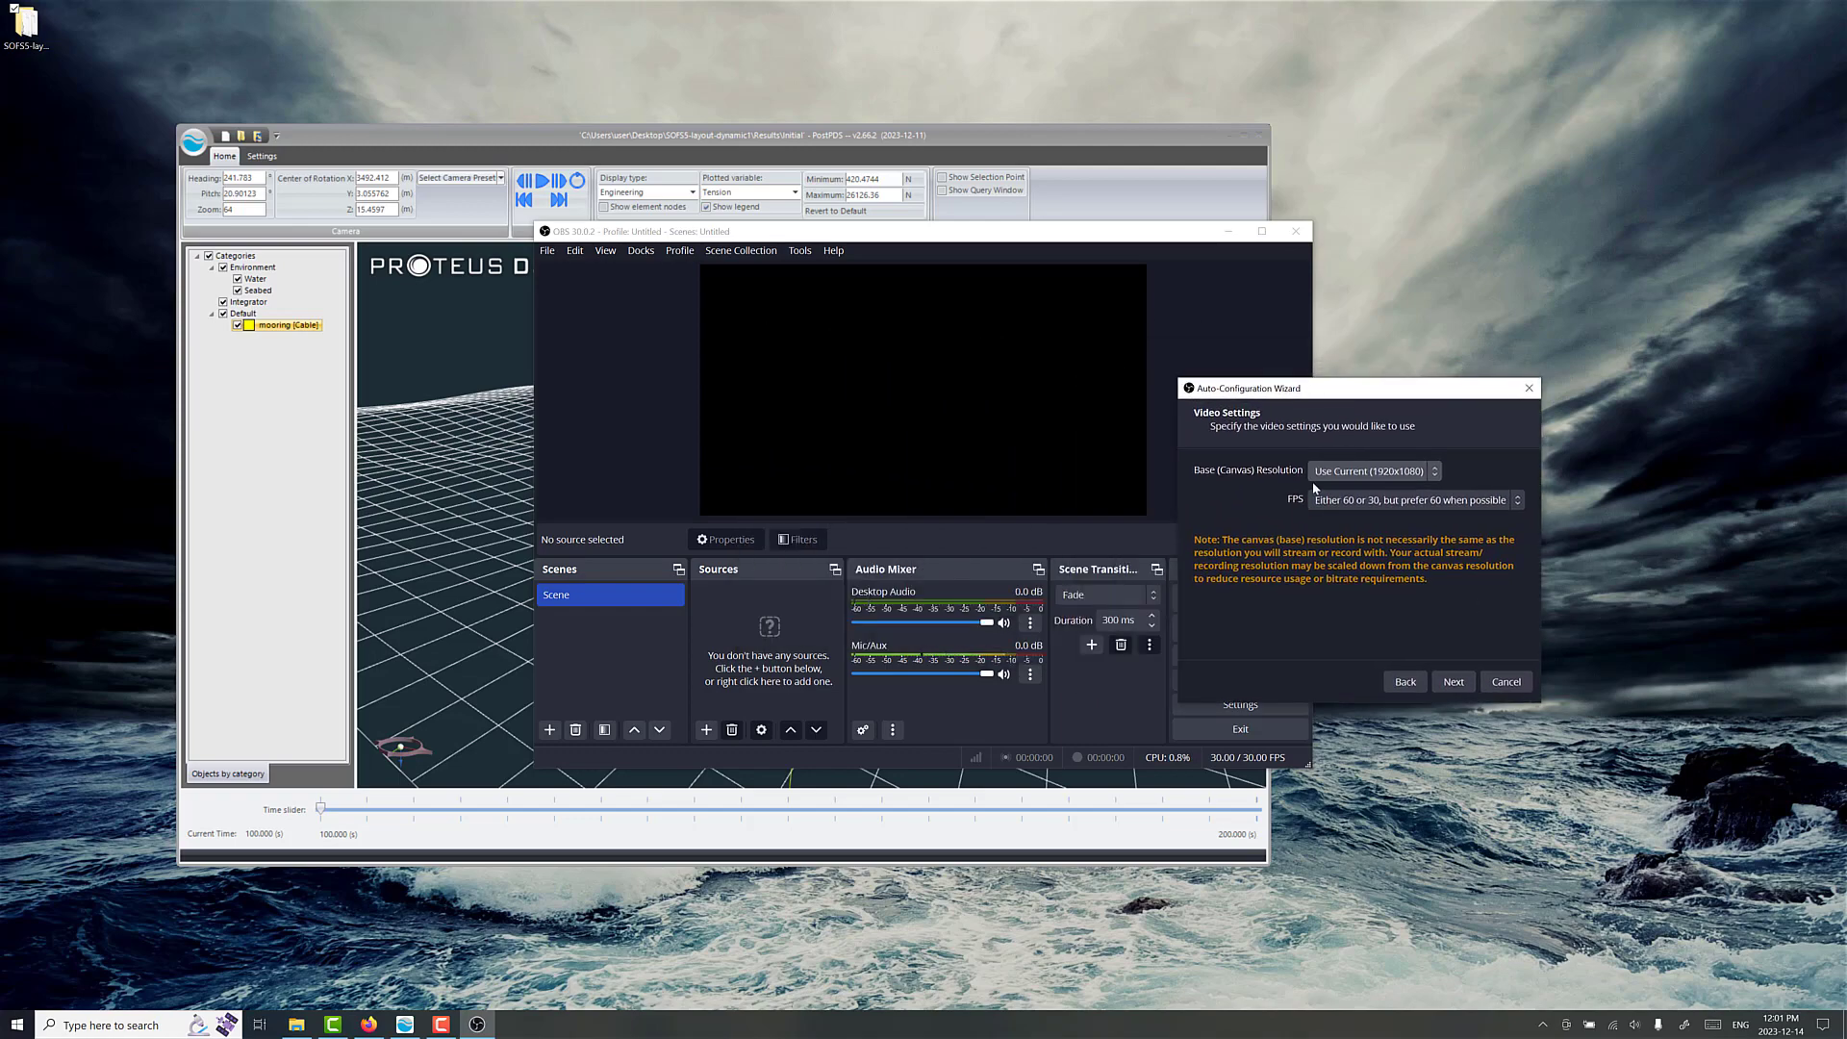
pyautogui.click(1412, 474)
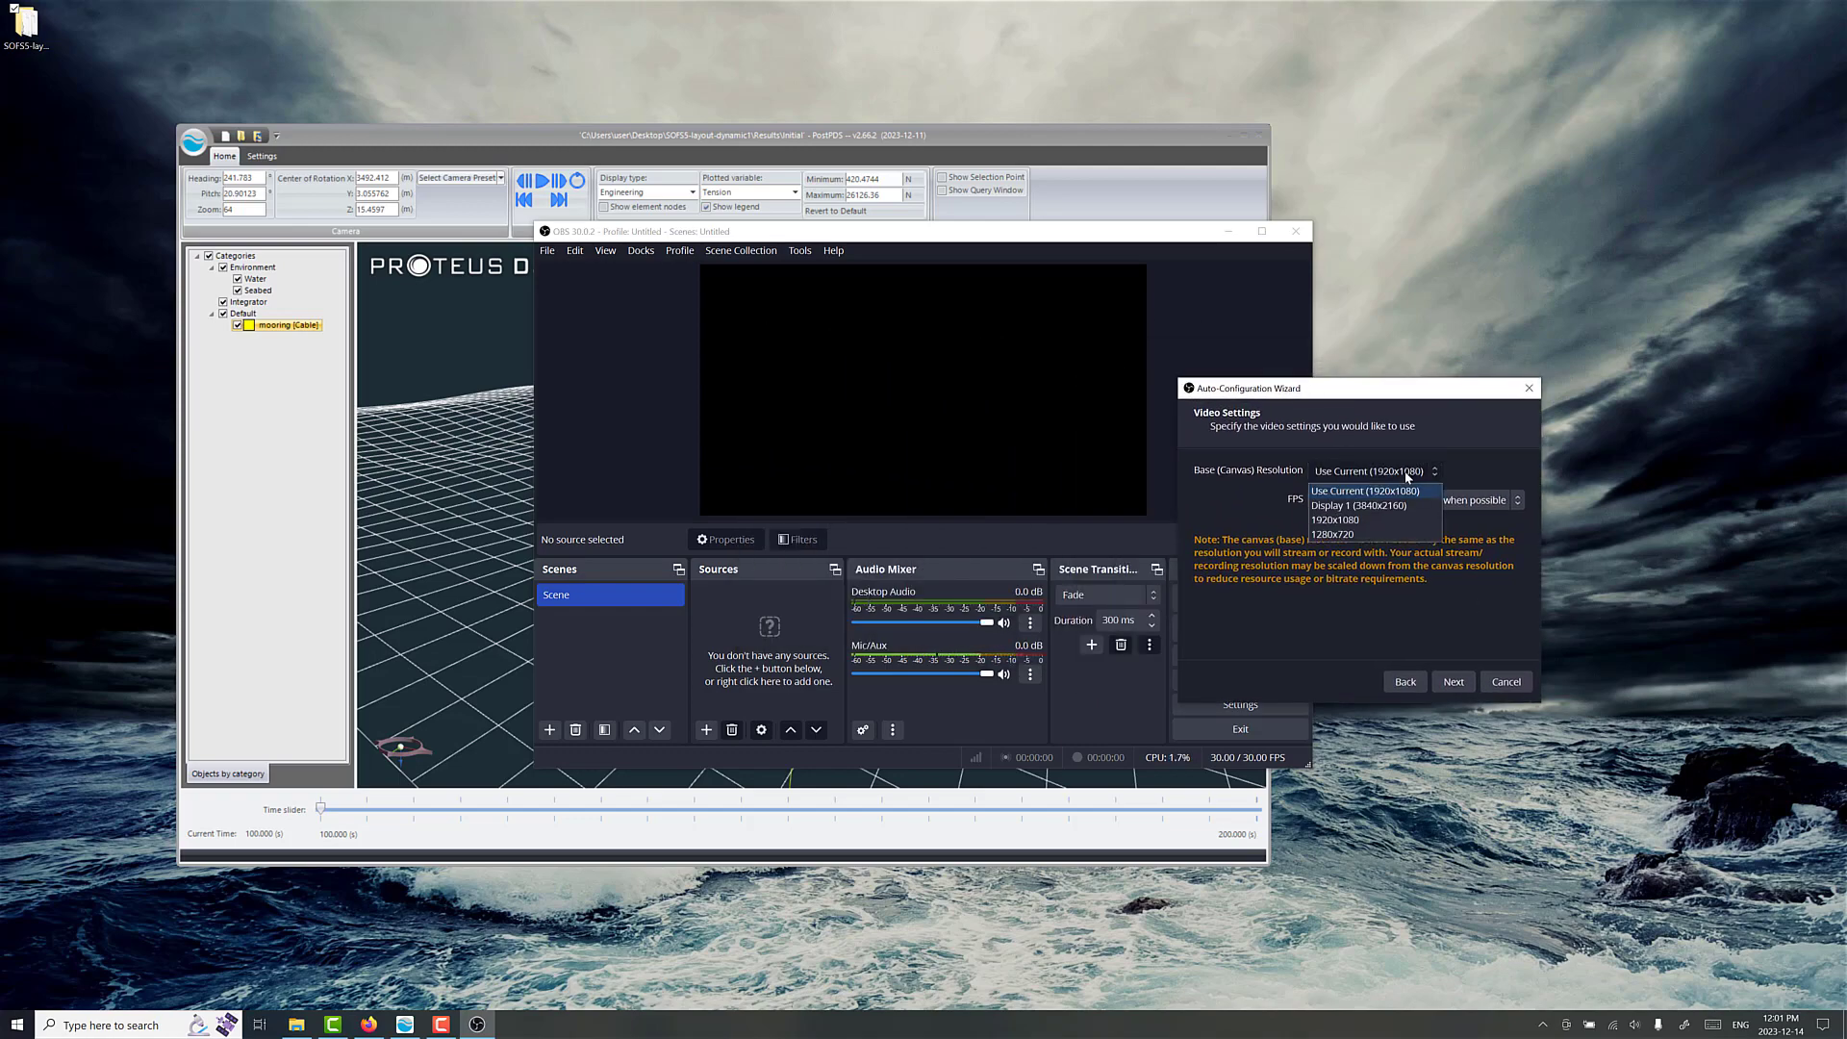
pyautogui.click(1399, 480)
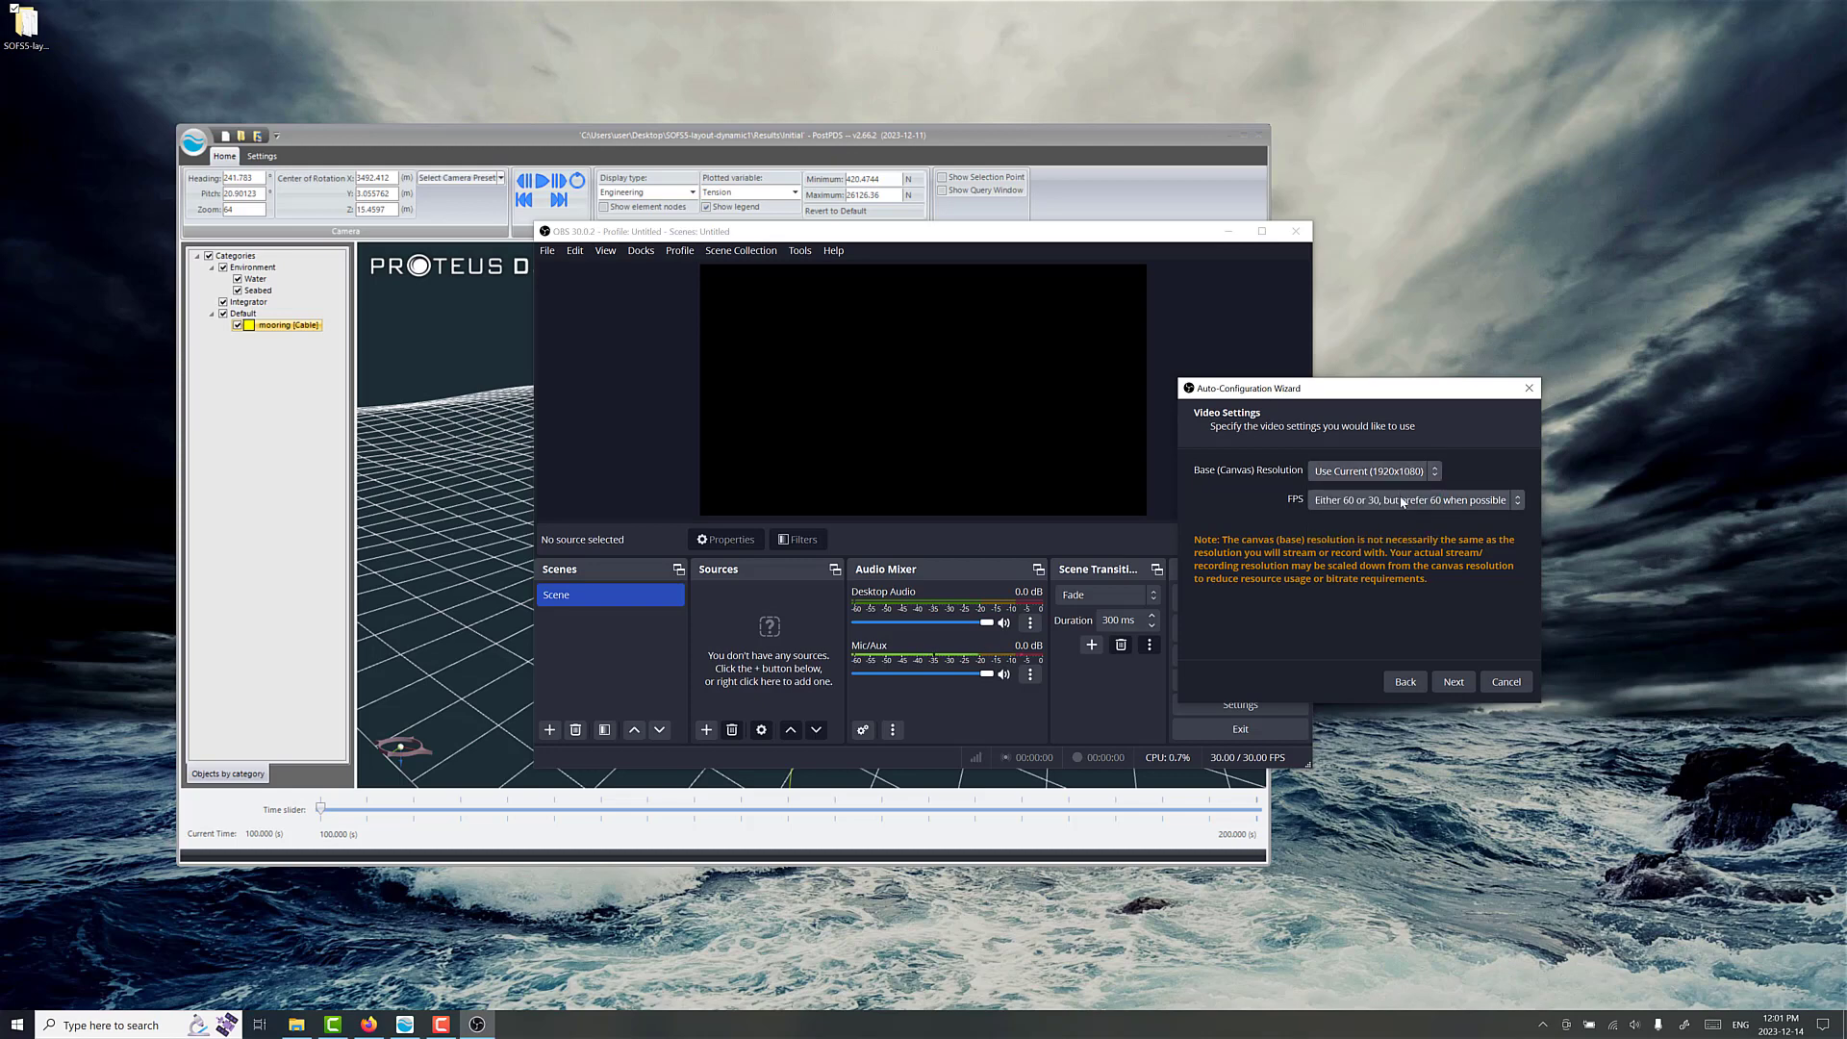
pyautogui.click(1455, 683)
pyautogui.click(1432, 682)
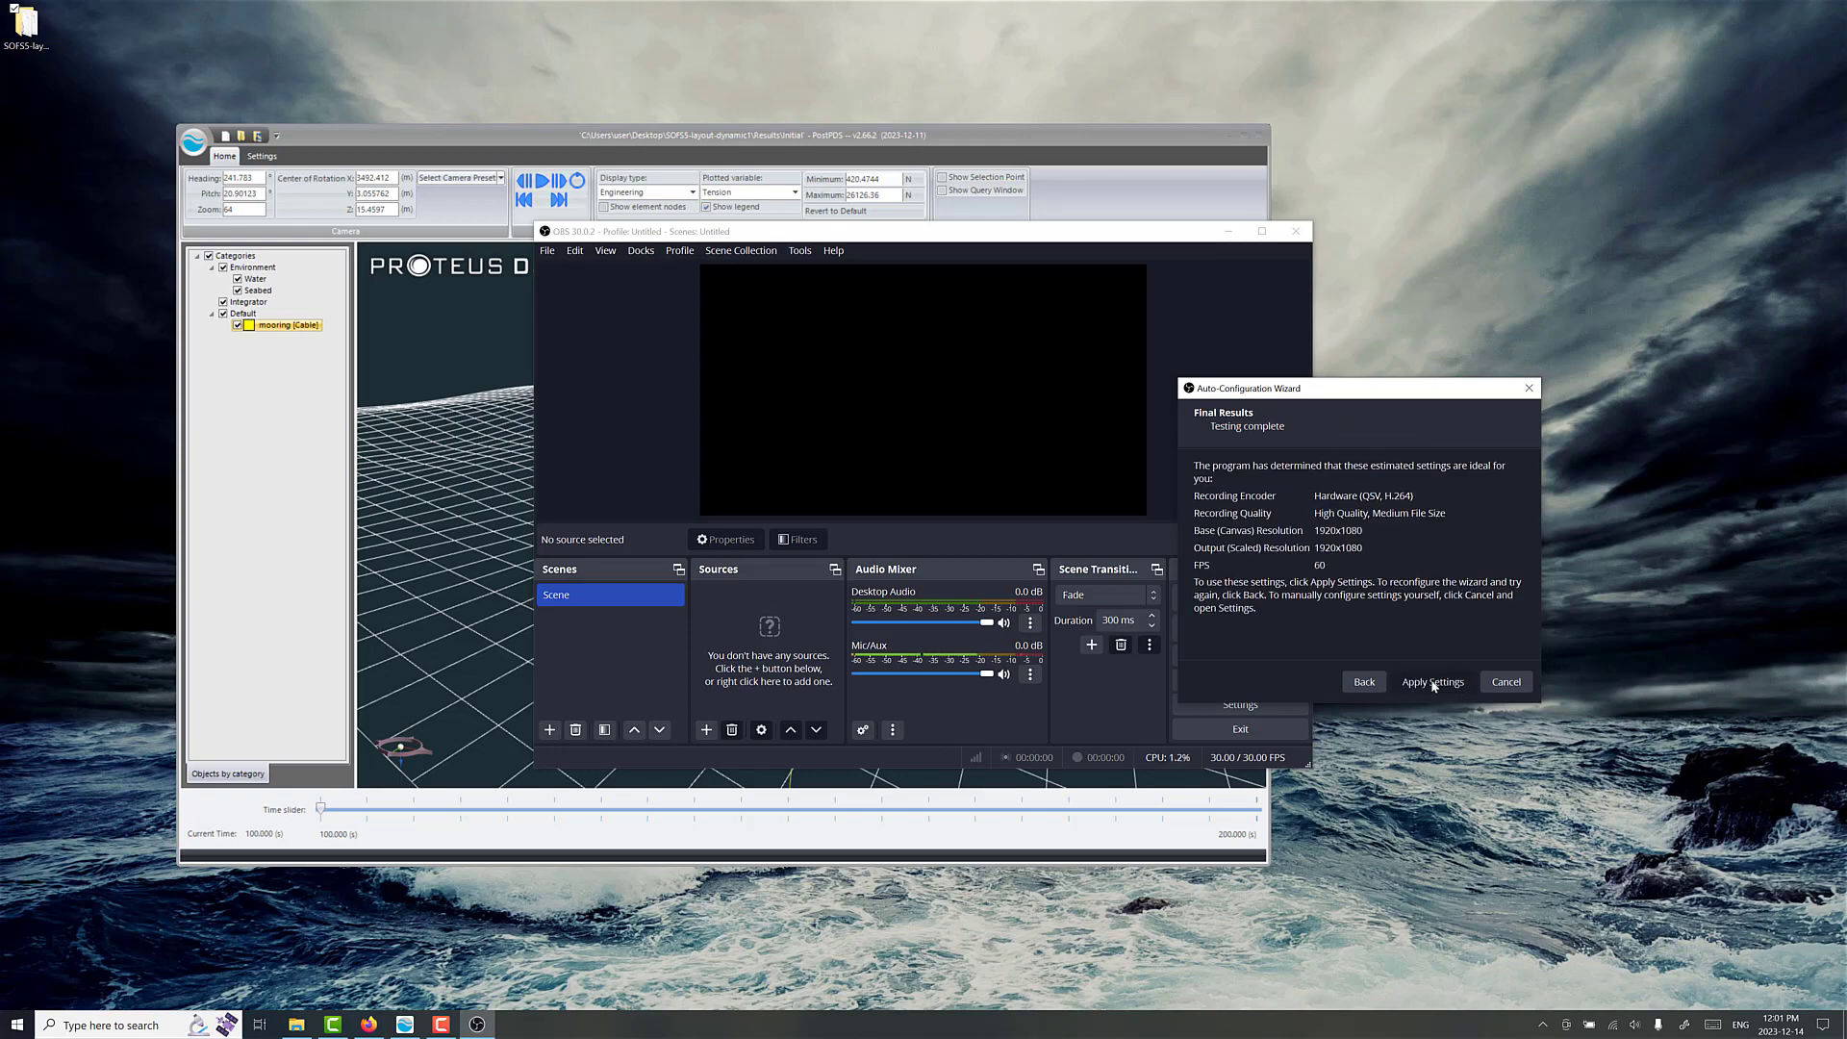
# Step: Arrange the PostPDS and OBS windows so the simulation viewport stays mostly clear of the OBS window
pyautogui.moveTo(926, 234); pyautogui.dragTo(1316, 422)
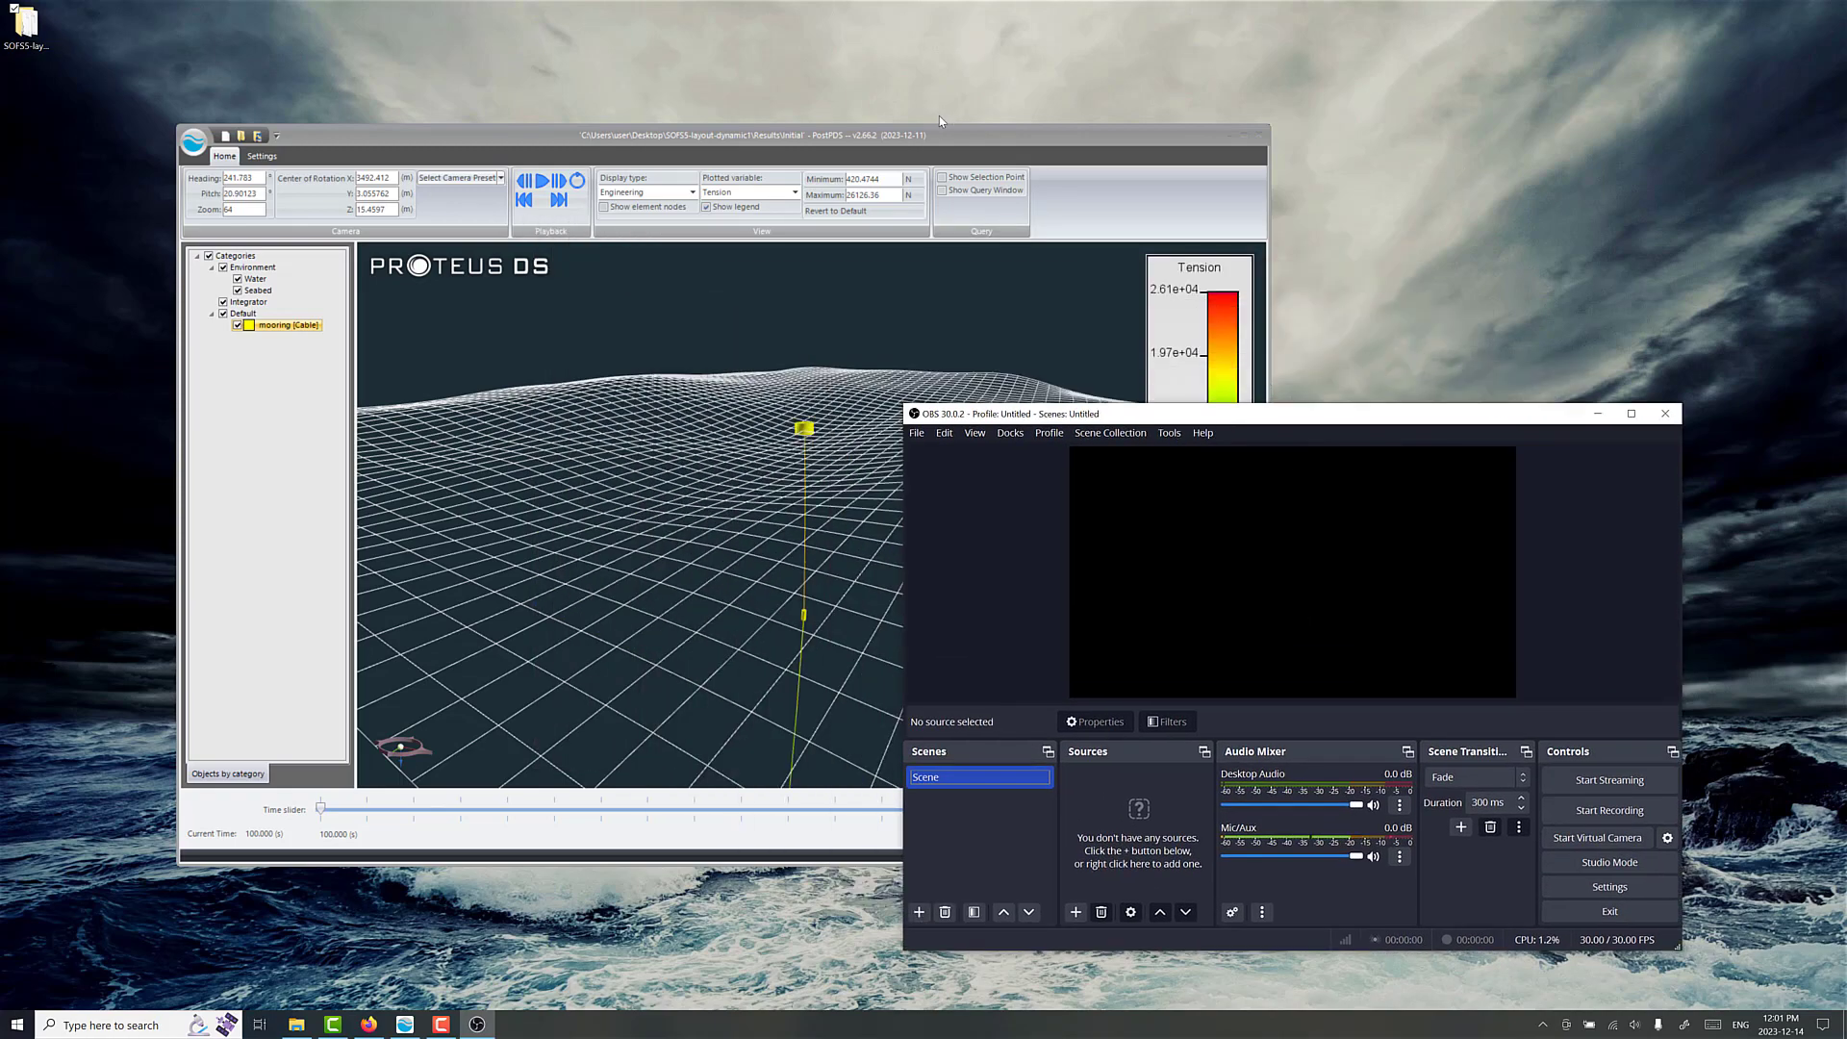
pyautogui.moveTo(928, 137); pyautogui.dragTo(770, 98)
pyautogui.click(1247, 417)
pyautogui.moveTo(1247, 417); pyautogui.dragTo(1342, 435)
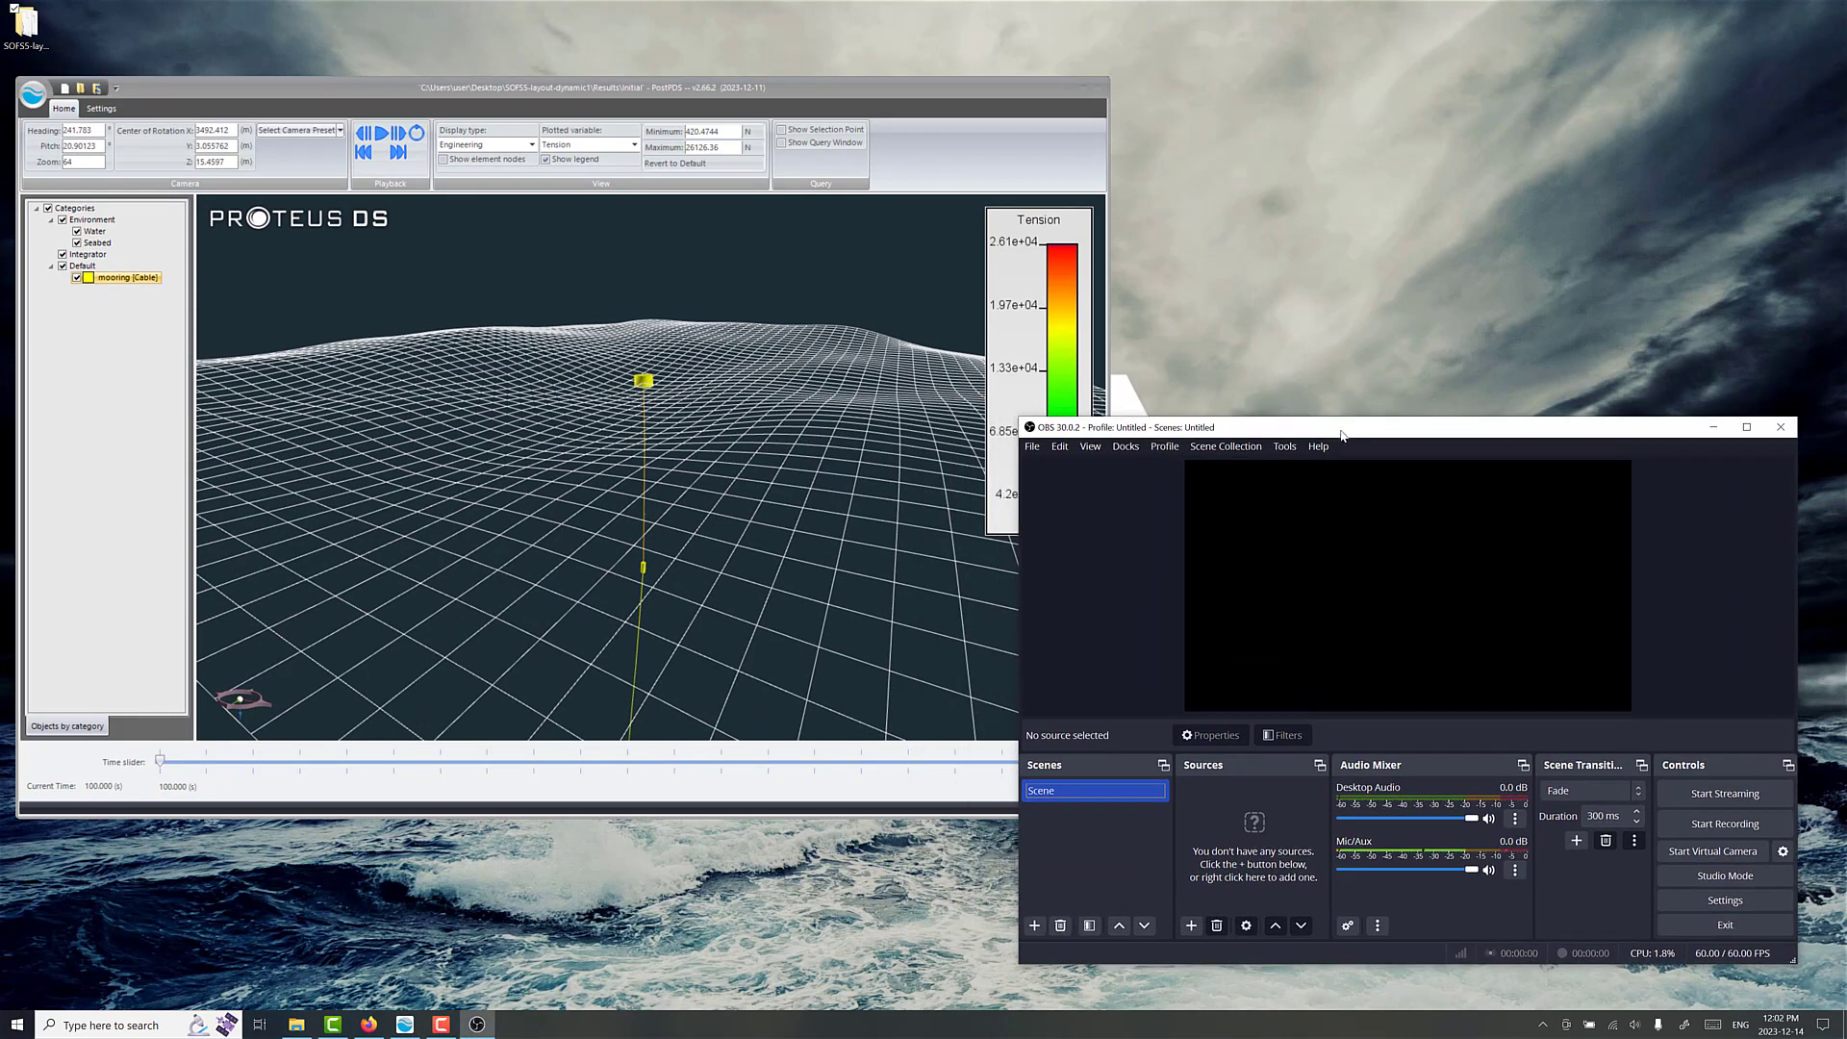
# Step: Add a new Window Capture source of the PostPDS window to the scene, keeping the default capture options
pyautogui.click(1190, 925)
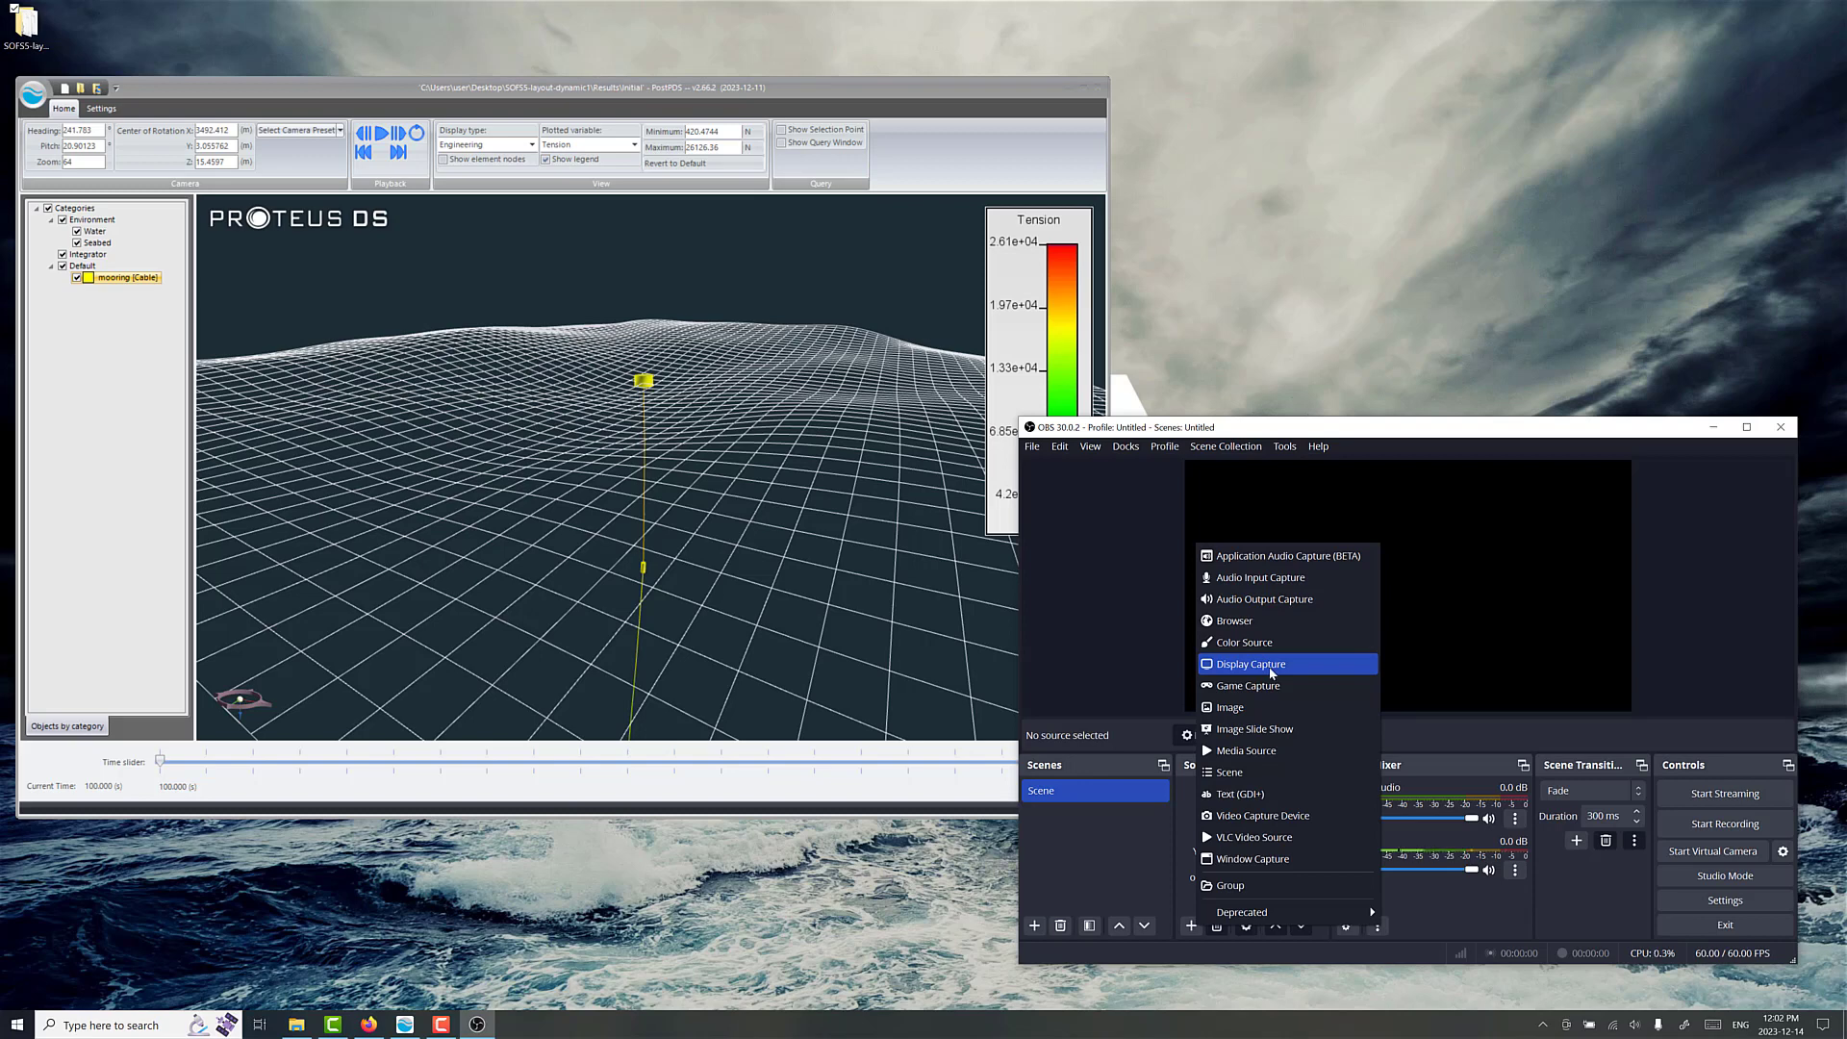
pyautogui.click(1276, 860)
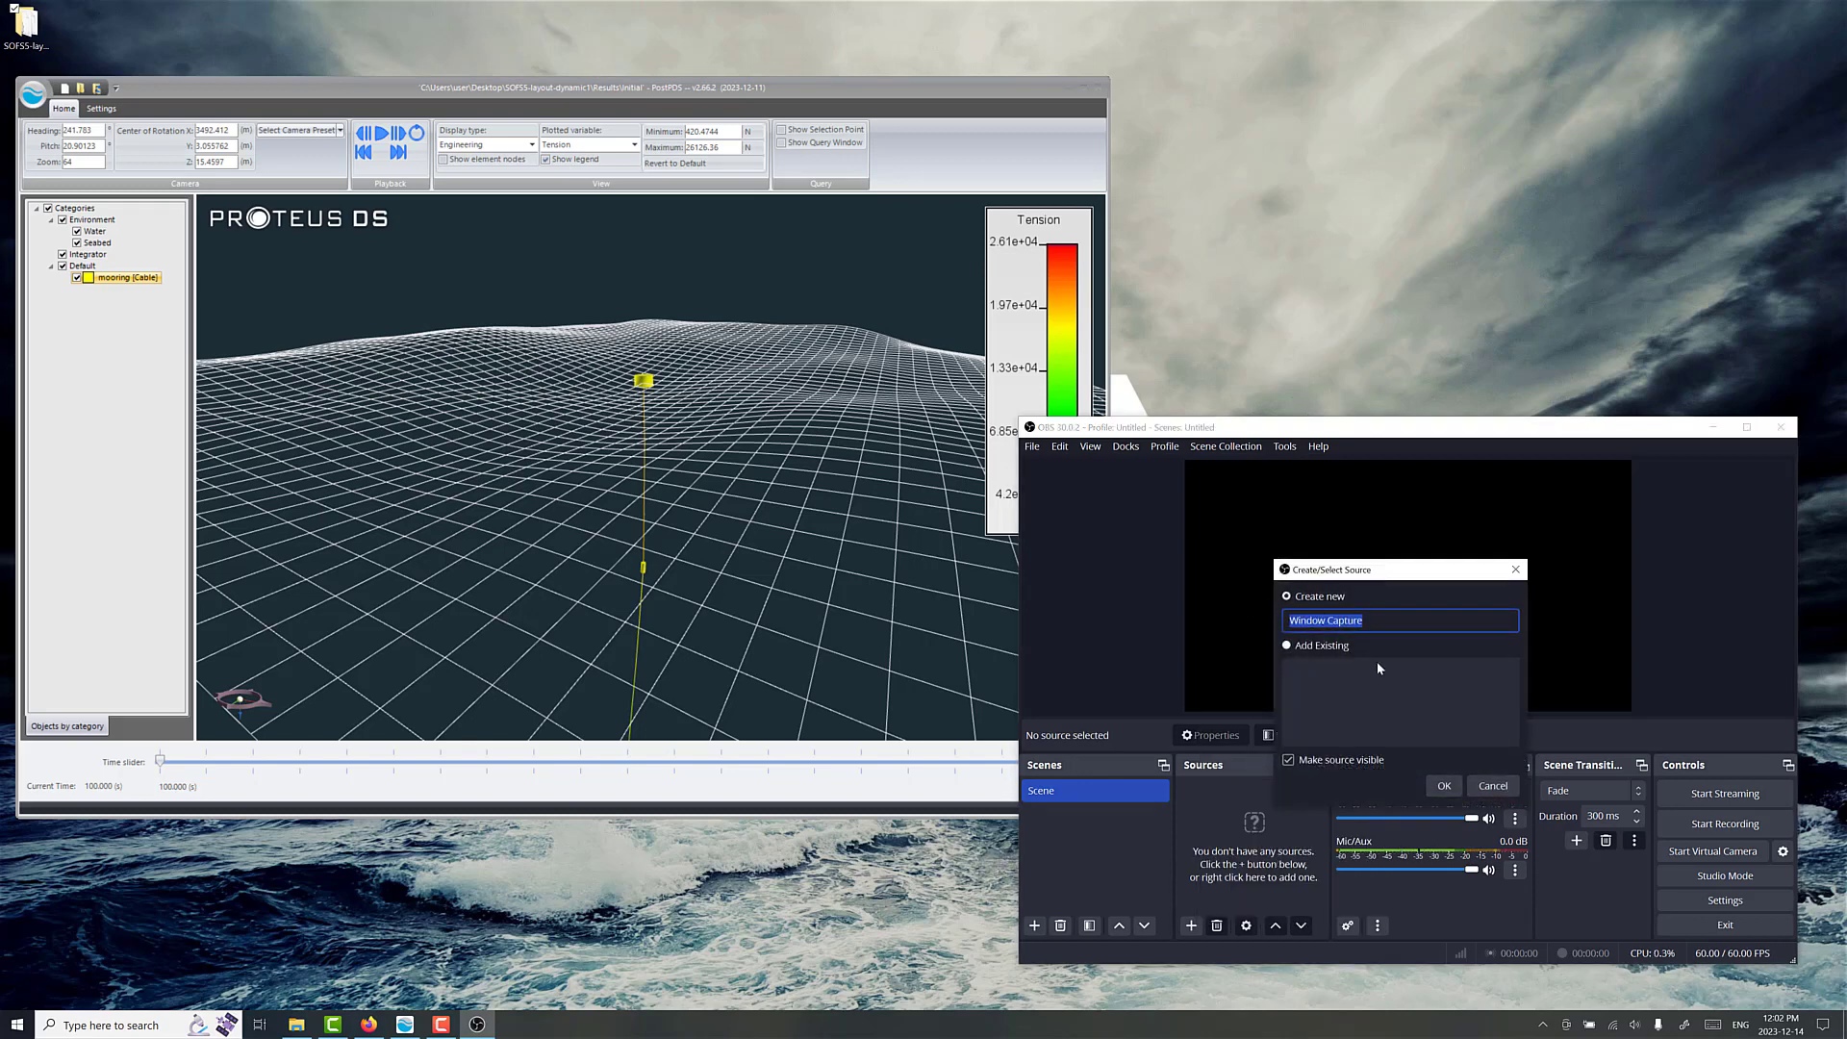
pyautogui.click(1435, 785)
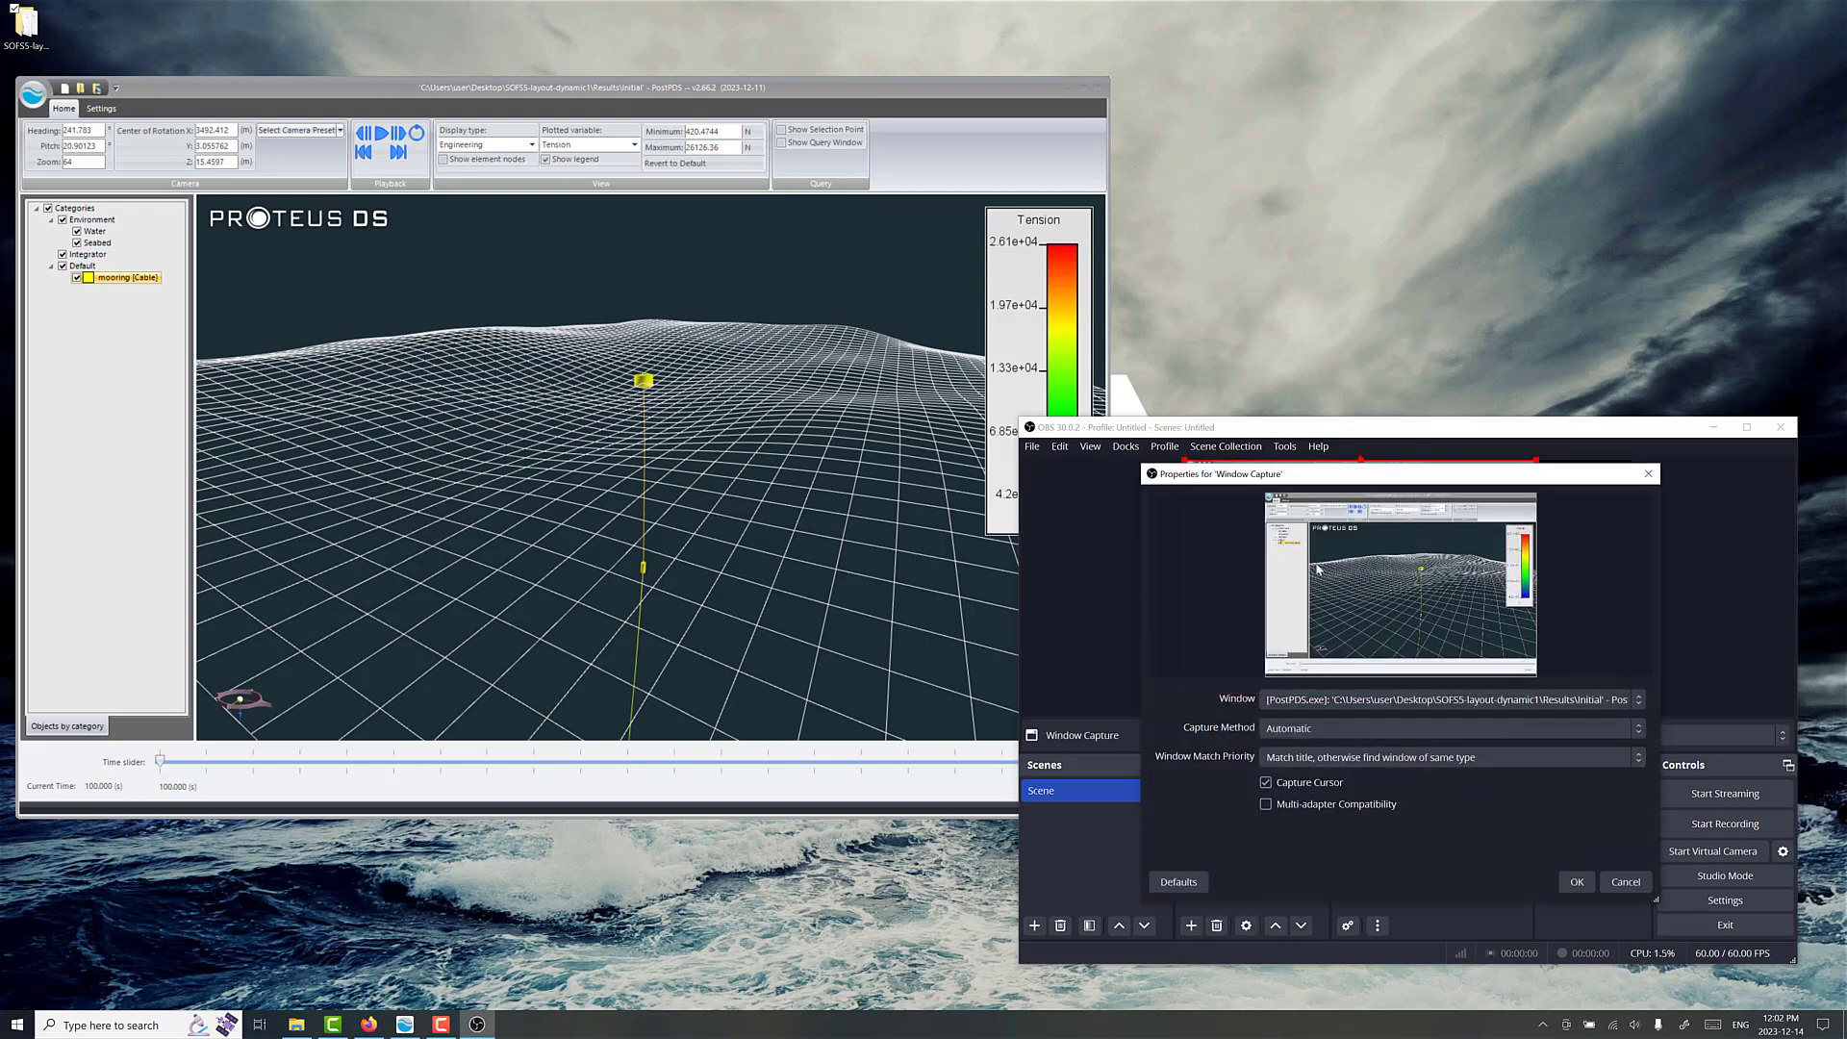
pyautogui.moveTo(1280, 476); pyautogui.dragTo(1171, 473)
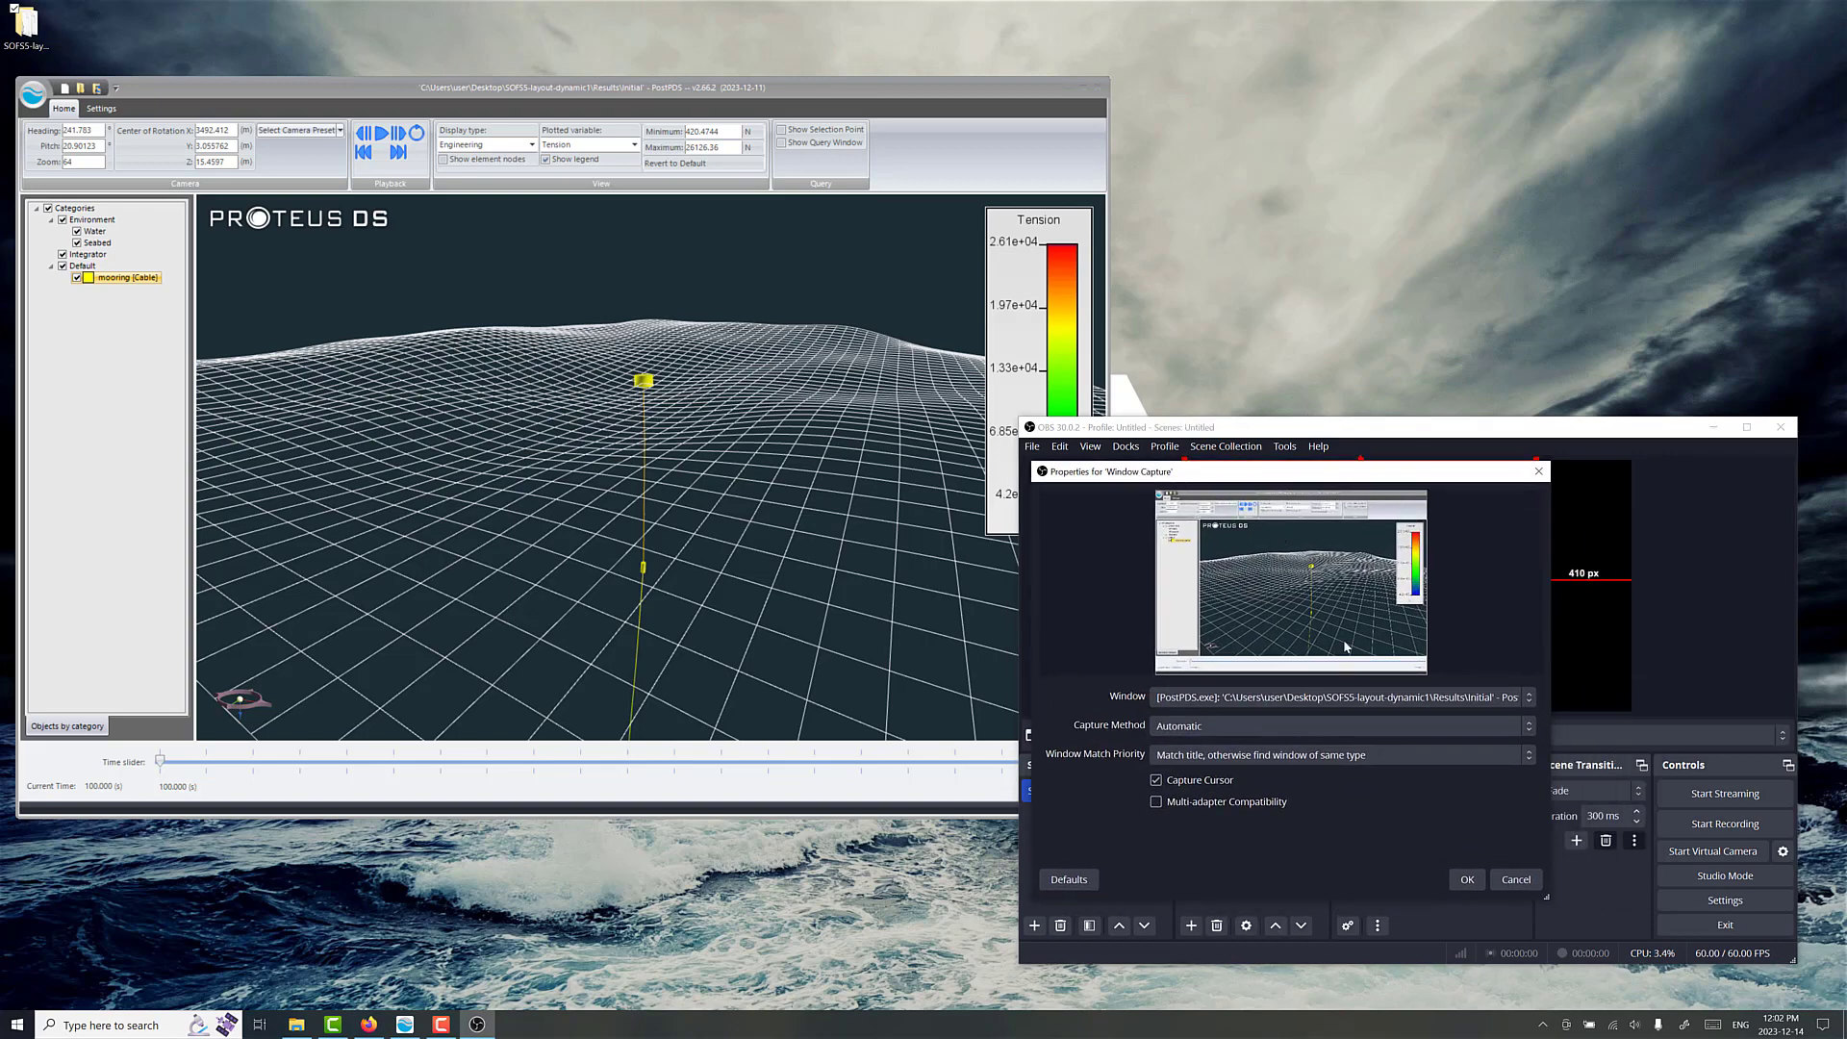
pyautogui.click(1466, 879)
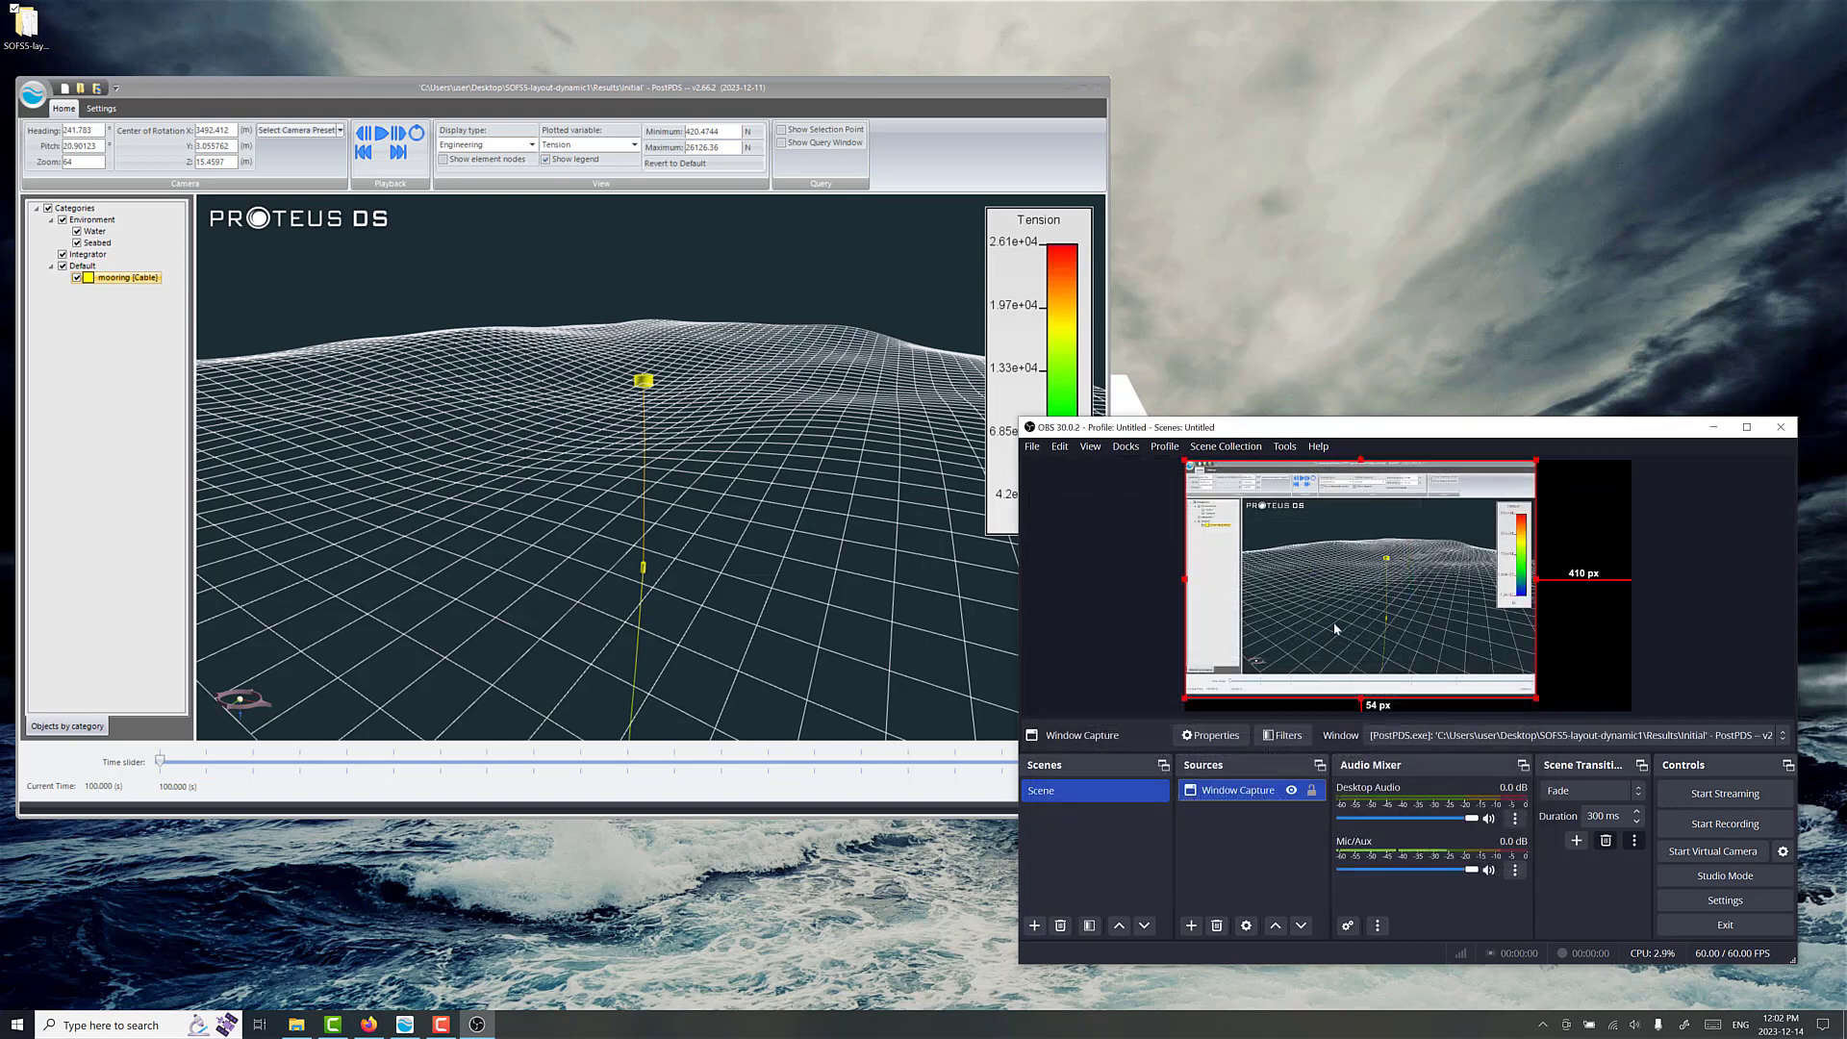
# Step: Scale the window capture up to the canvas height and widen the PostPDS window so the capture fills the canvas
pyautogui.moveTo(1337, 429); pyautogui.dragTo(1339, 328)
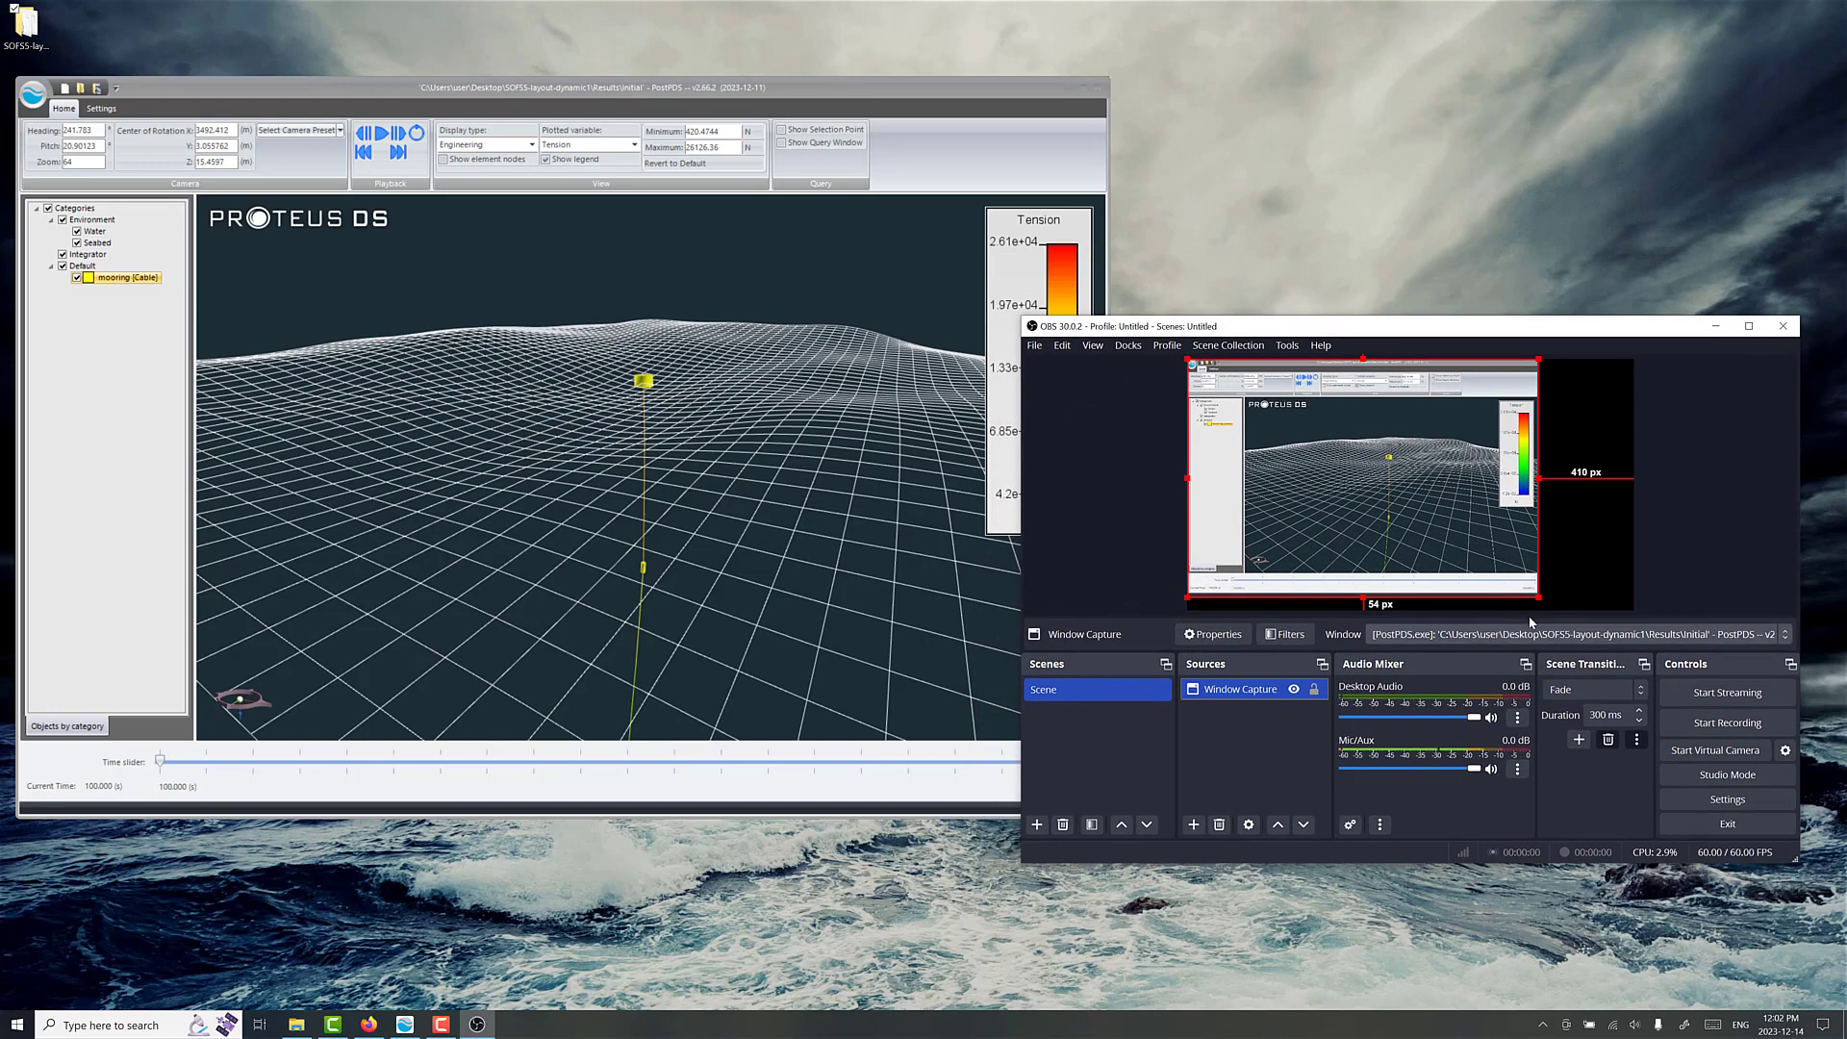
pyautogui.moveTo(1538, 597)
pyautogui.mouseDown()
pyautogui.moveTo(1568, 611)
pyautogui.moveTo(1517, 582)
pyautogui.moveTo(1579, 597)
pyautogui.moveTo(1566, 577)
pyautogui.mouseUp()
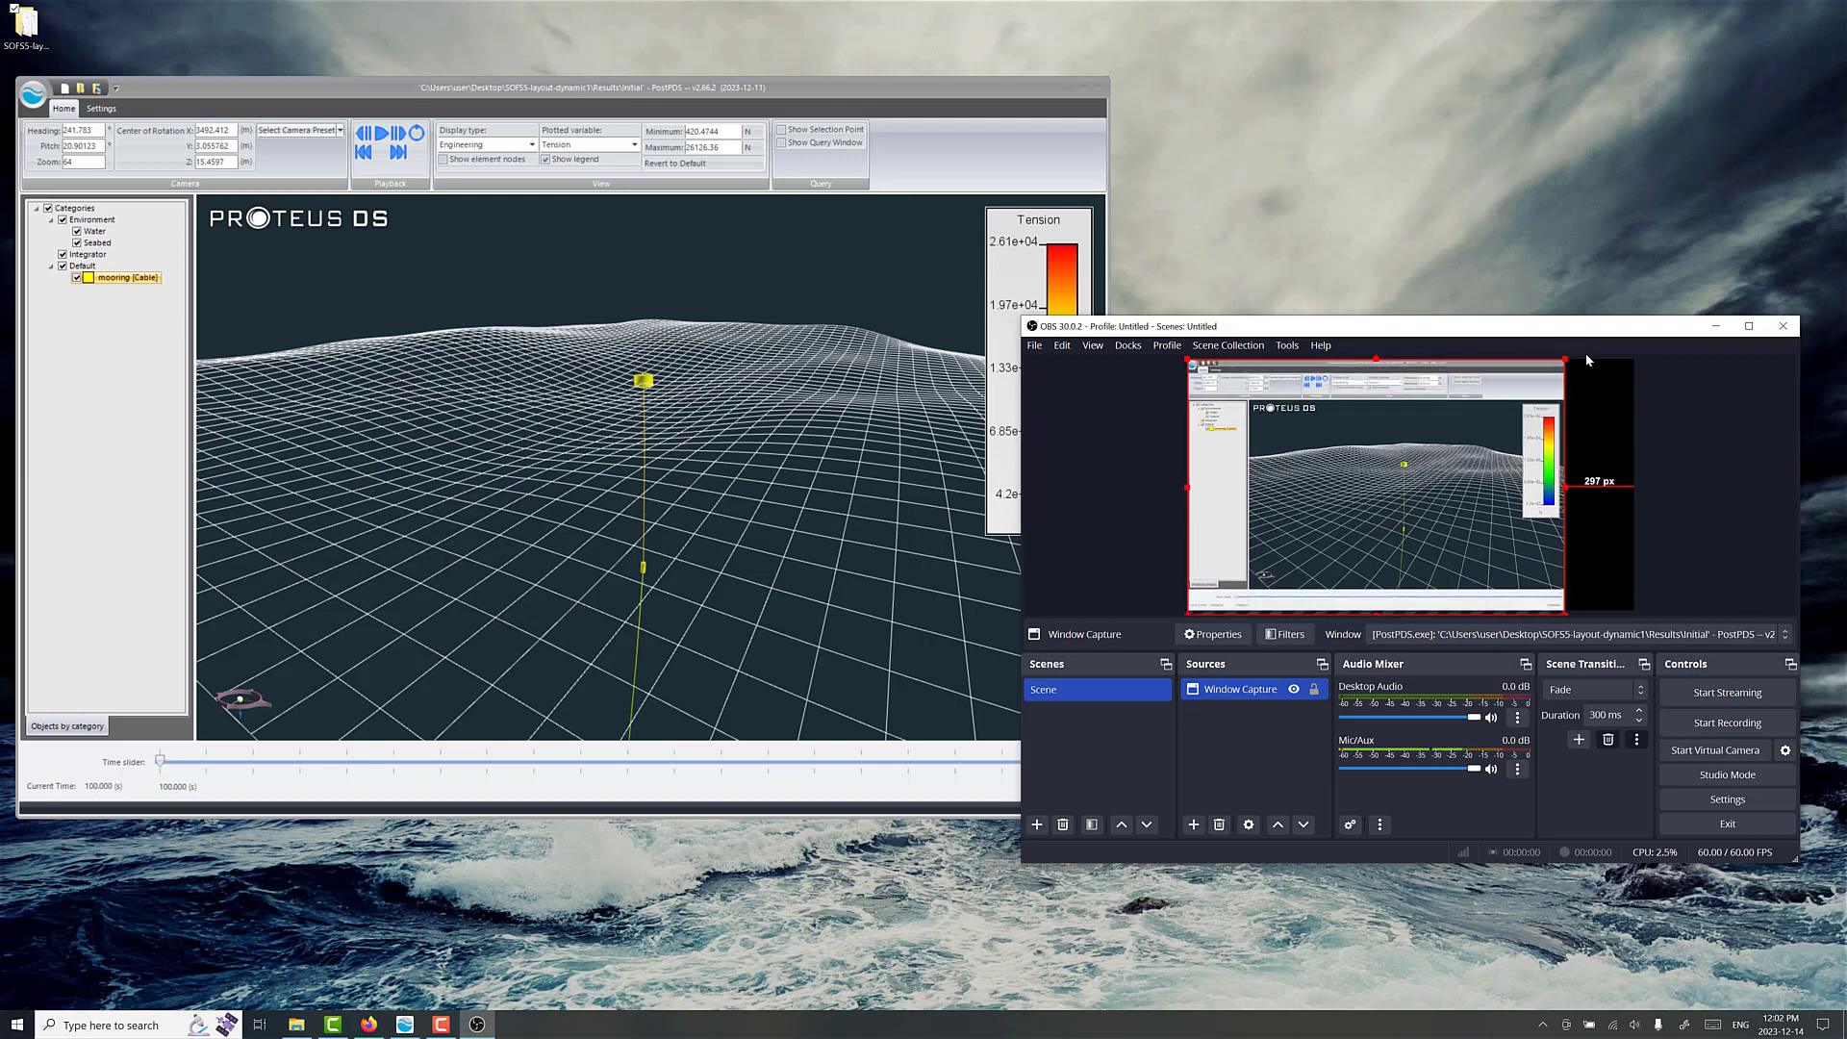
pyautogui.click(823, 746)
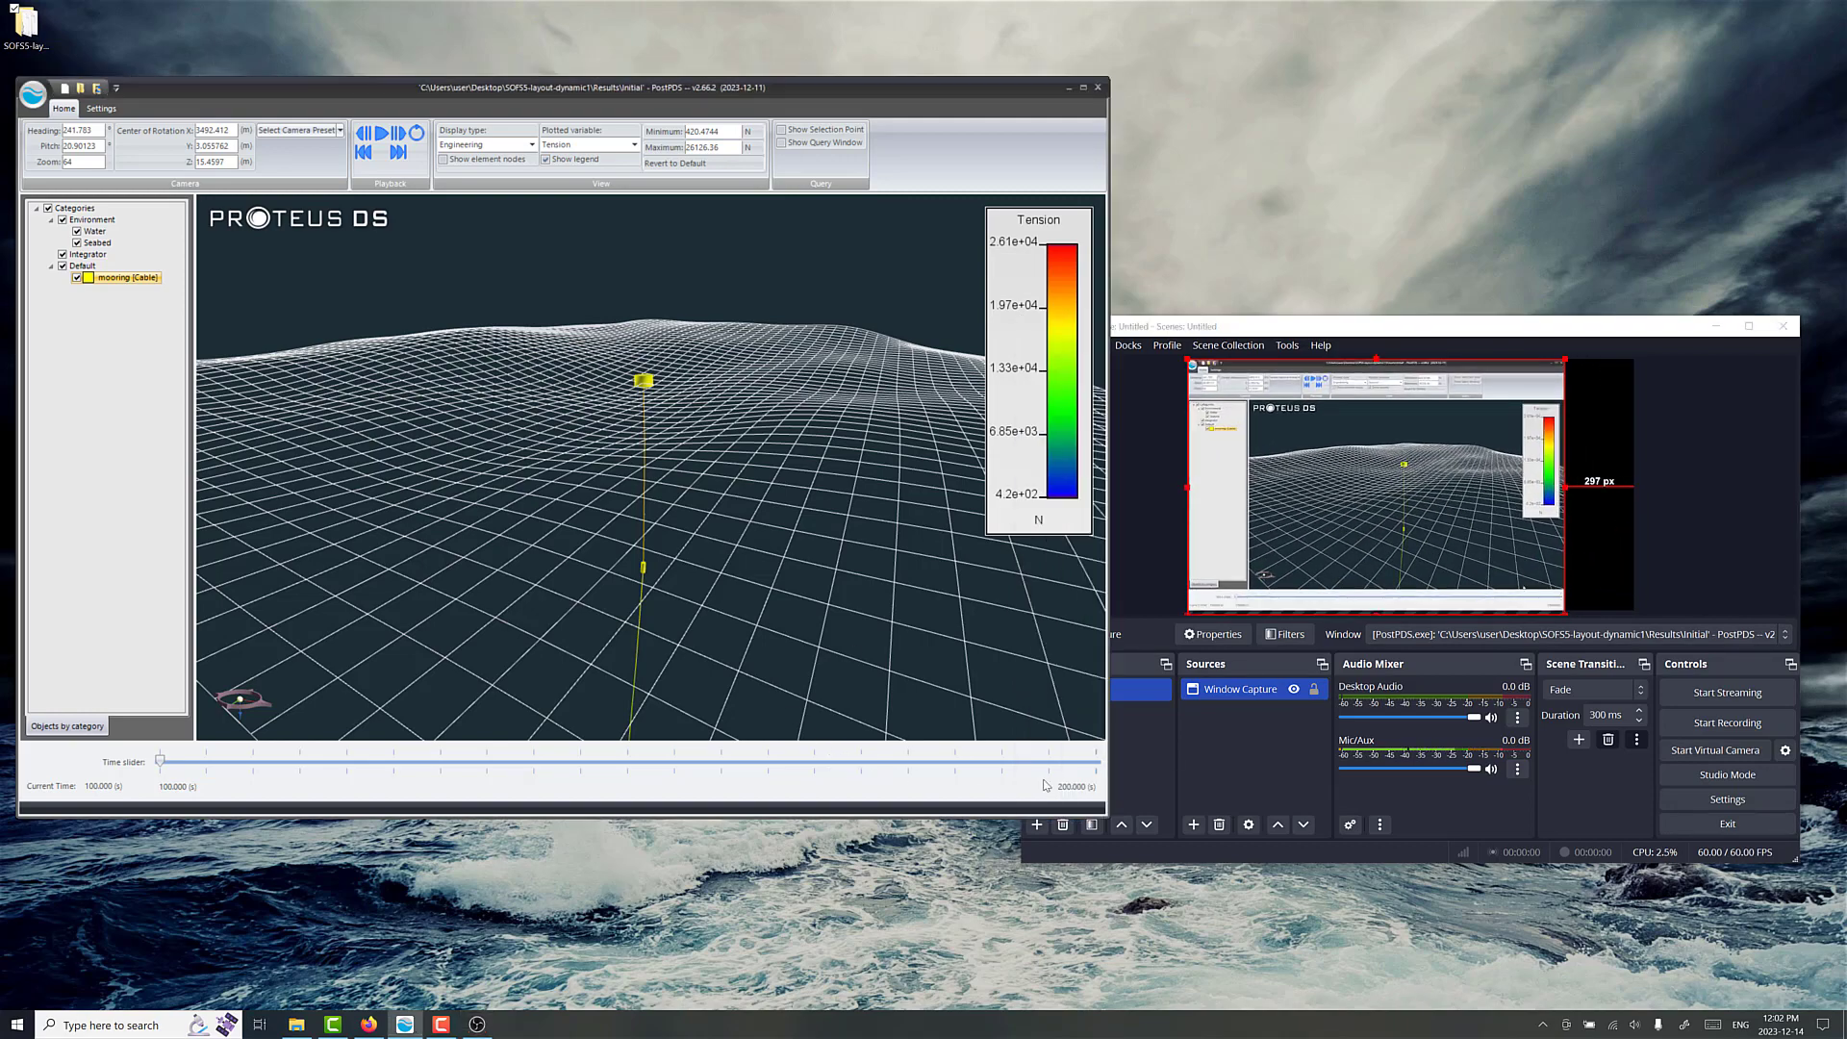
pyautogui.moveTo(1109, 818); pyautogui.dragTo(1295, 798)
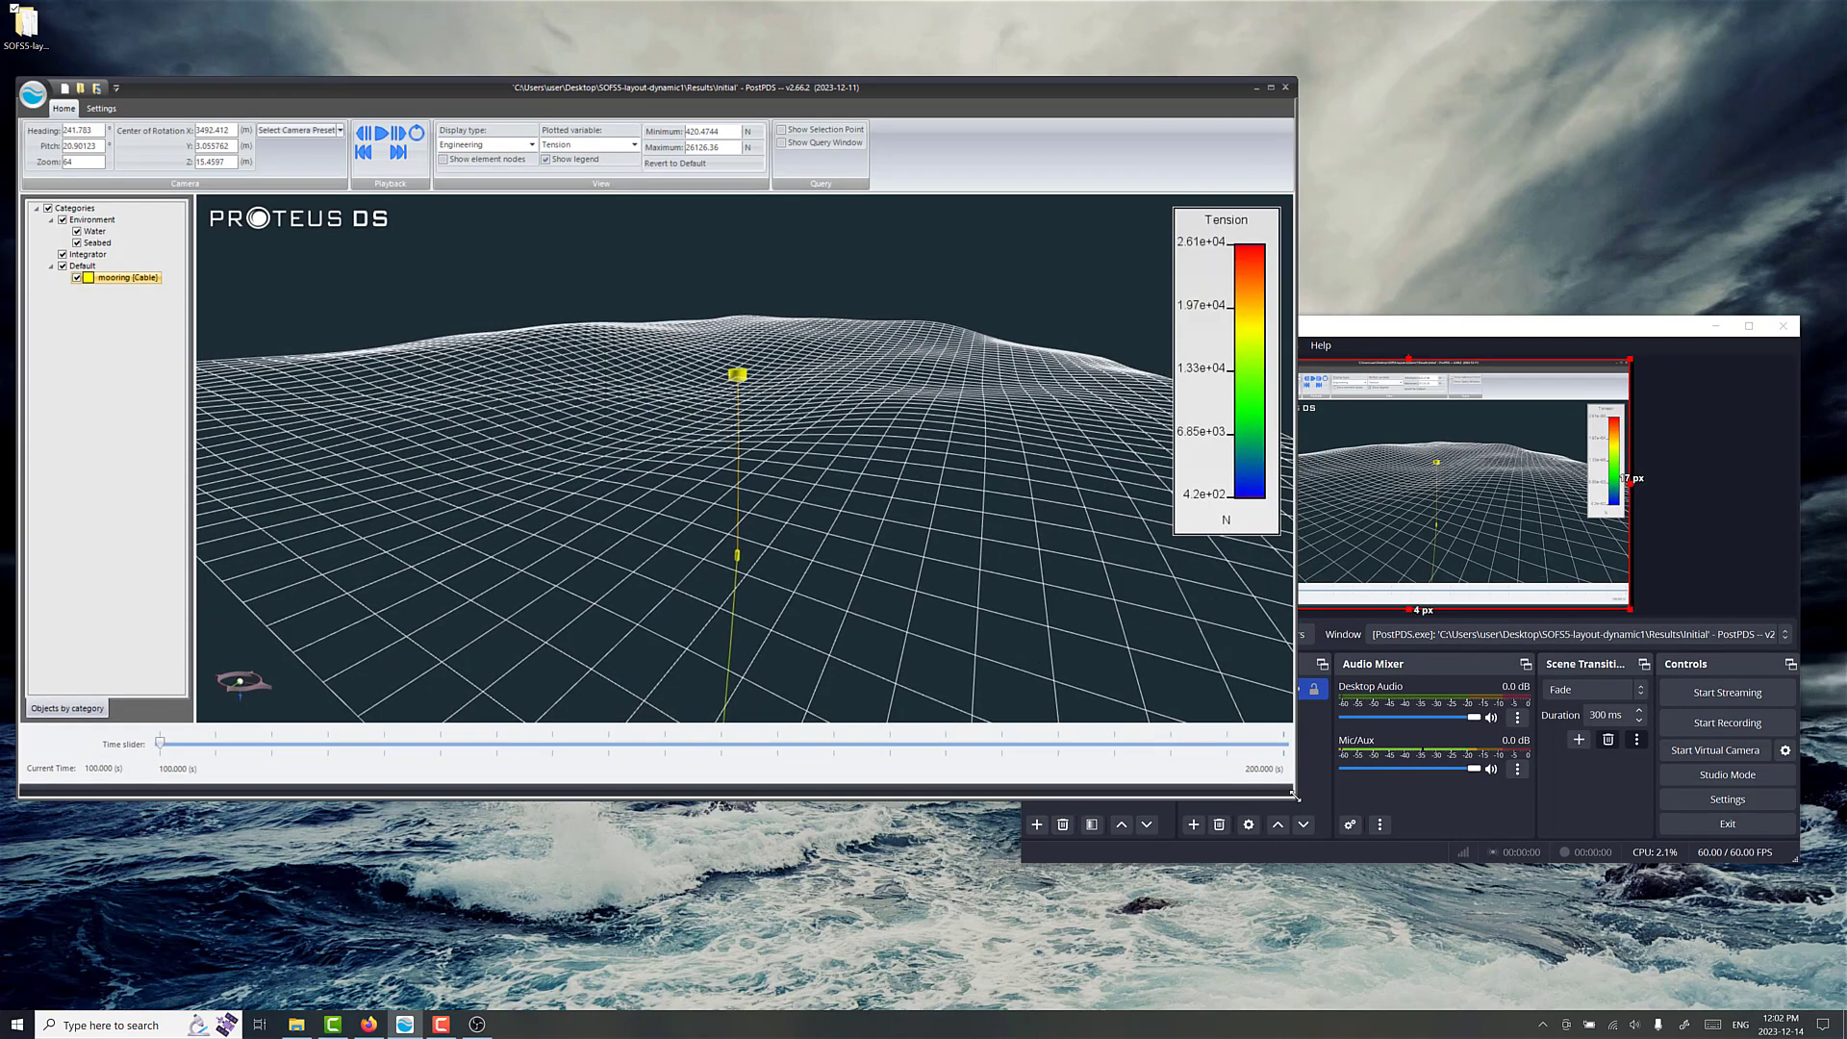
# Step: Reposition the PostPDS and OBS windows so the OBS preview and controls are fully accessible beside the simulation viewport
pyautogui.moveTo(1437, 343); pyautogui.dragTo(1350, 549)
pyautogui.click(824, 415)
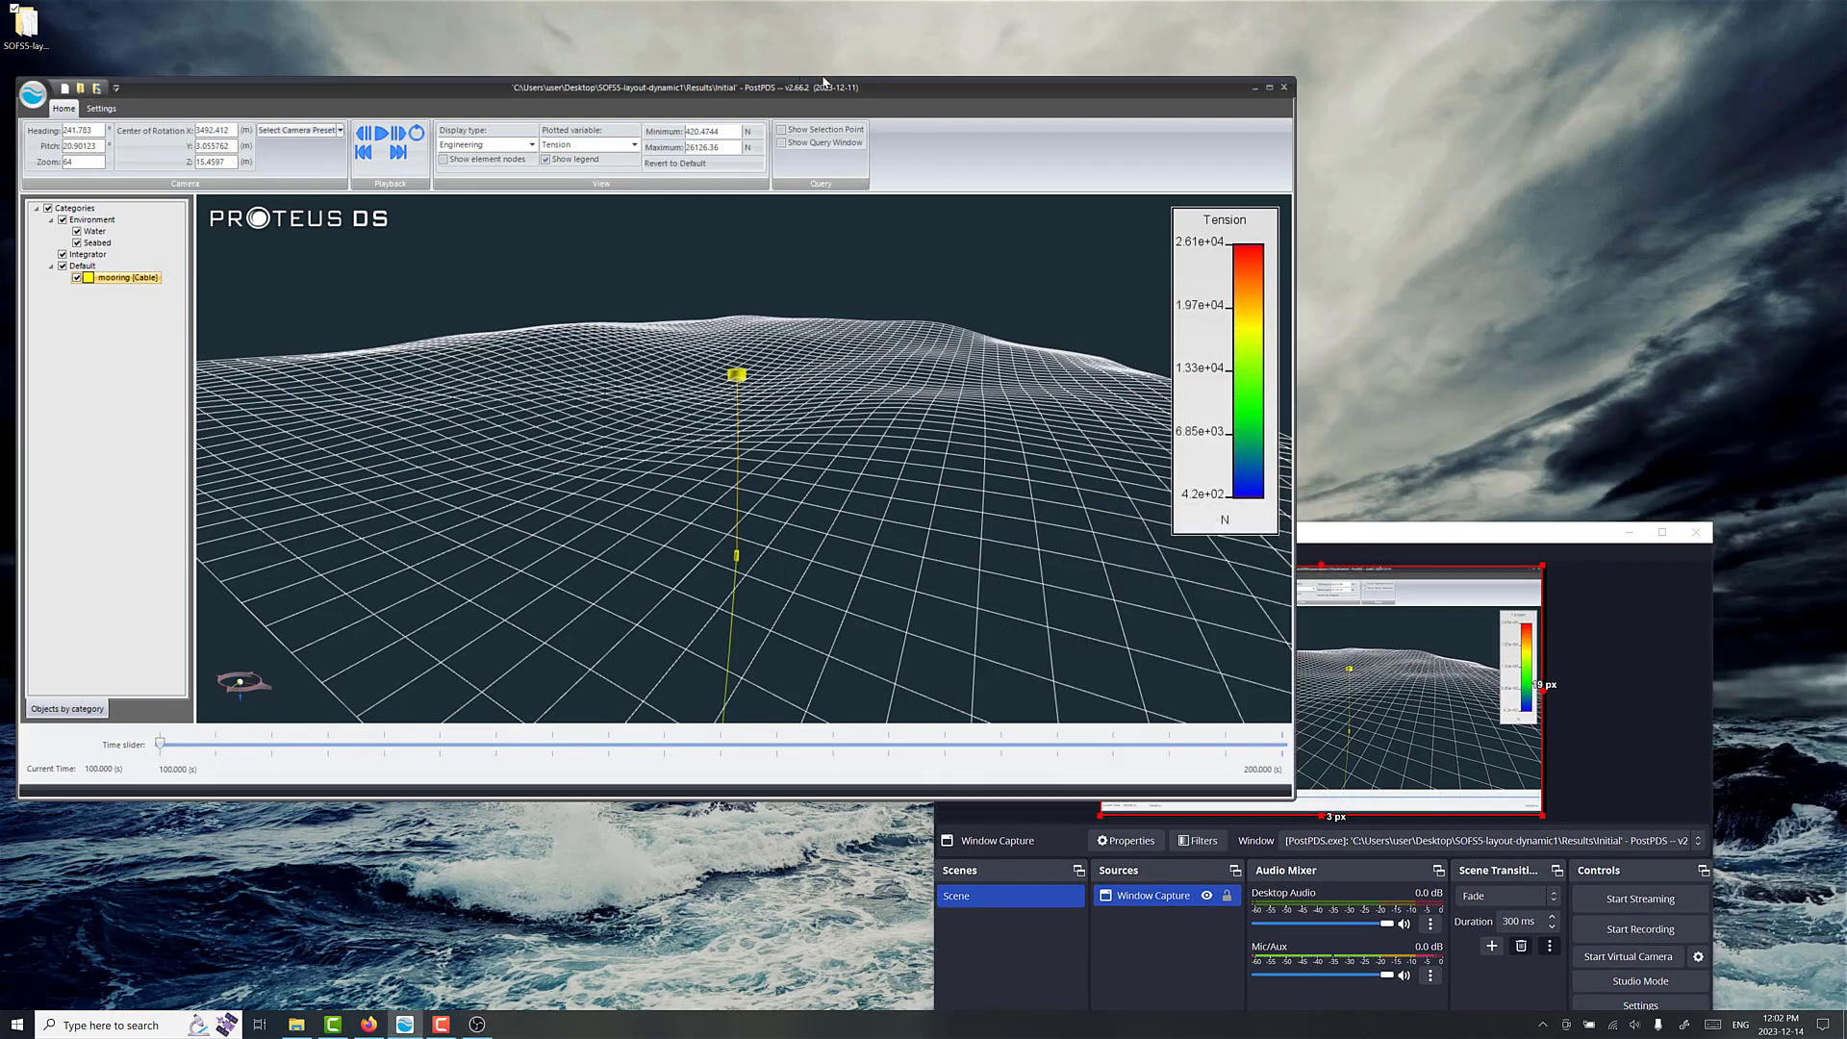
pyautogui.moveTo(825, 88); pyautogui.dragTo(859, 50)
pyautogui.moveTo(1400, 549); pyautogui.dragTo(1409, 309)
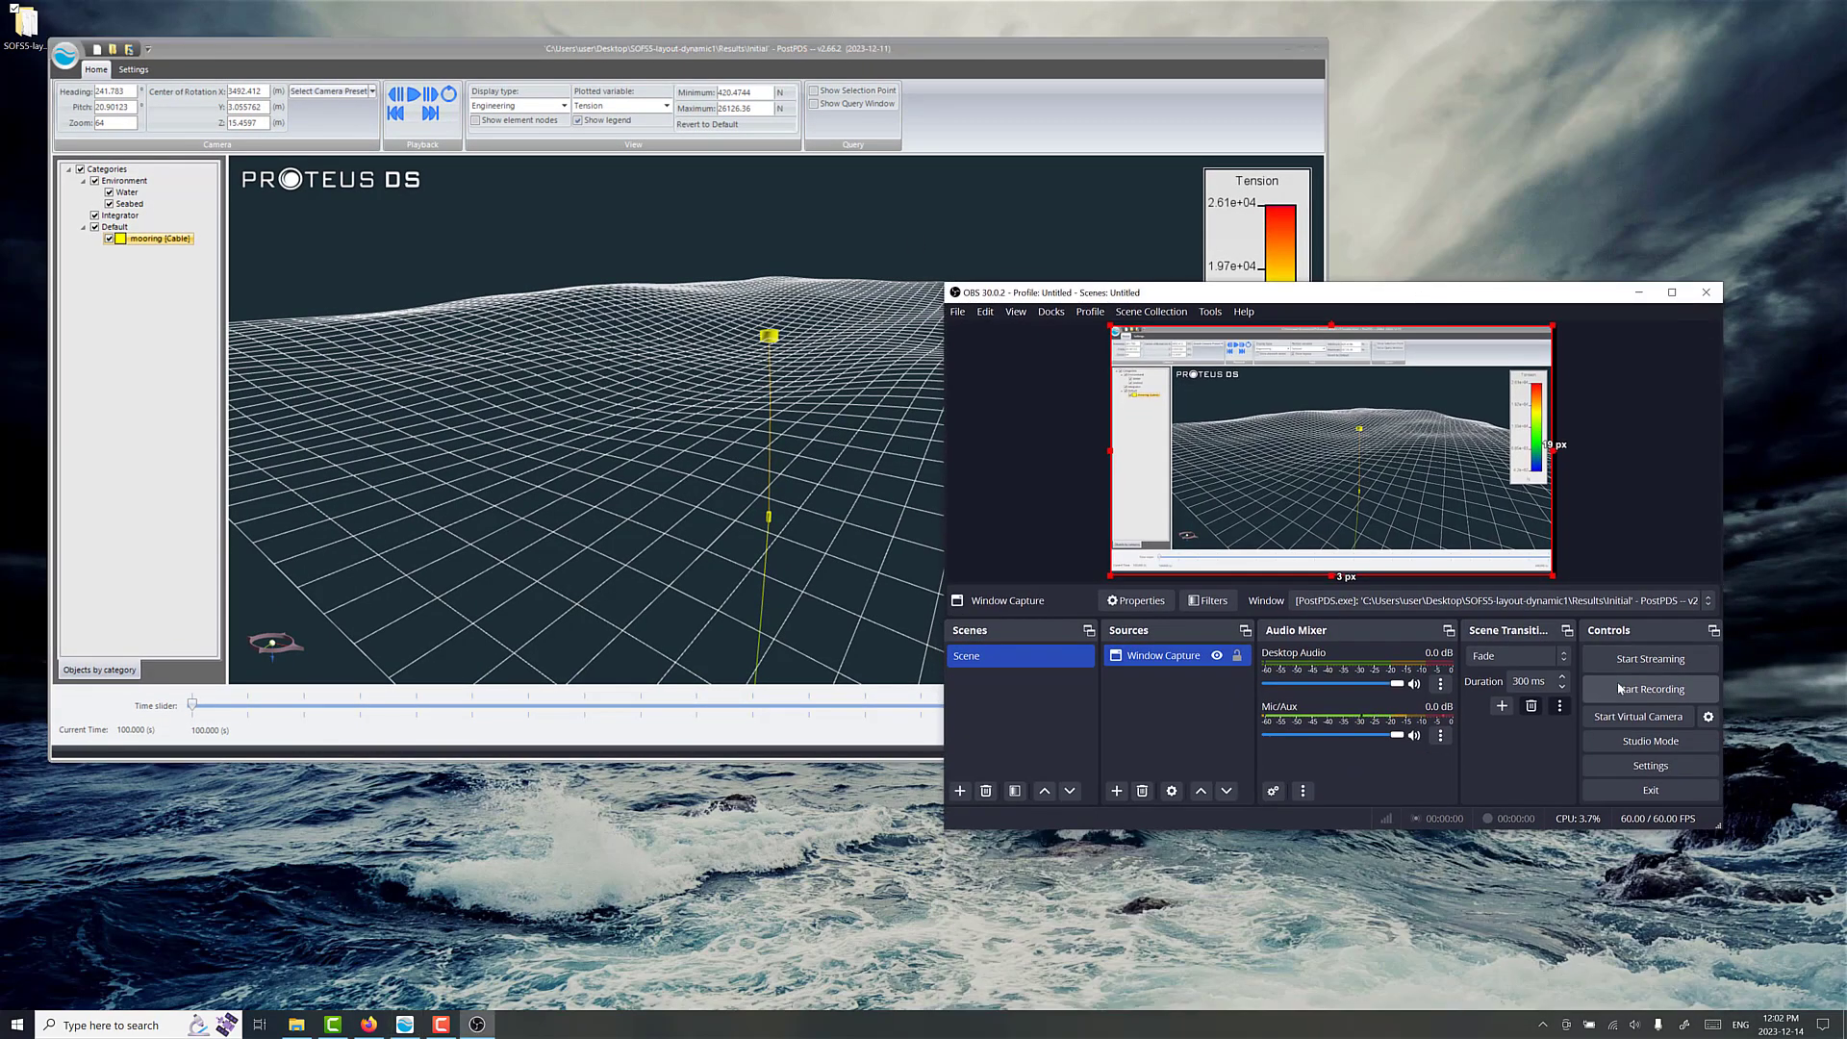
# Step: Set the Desktop Audio and Mic/Auxiliary Audio devices to Disabled in the OBS audio settings and confirm
pyautogui.click(1651, 766)
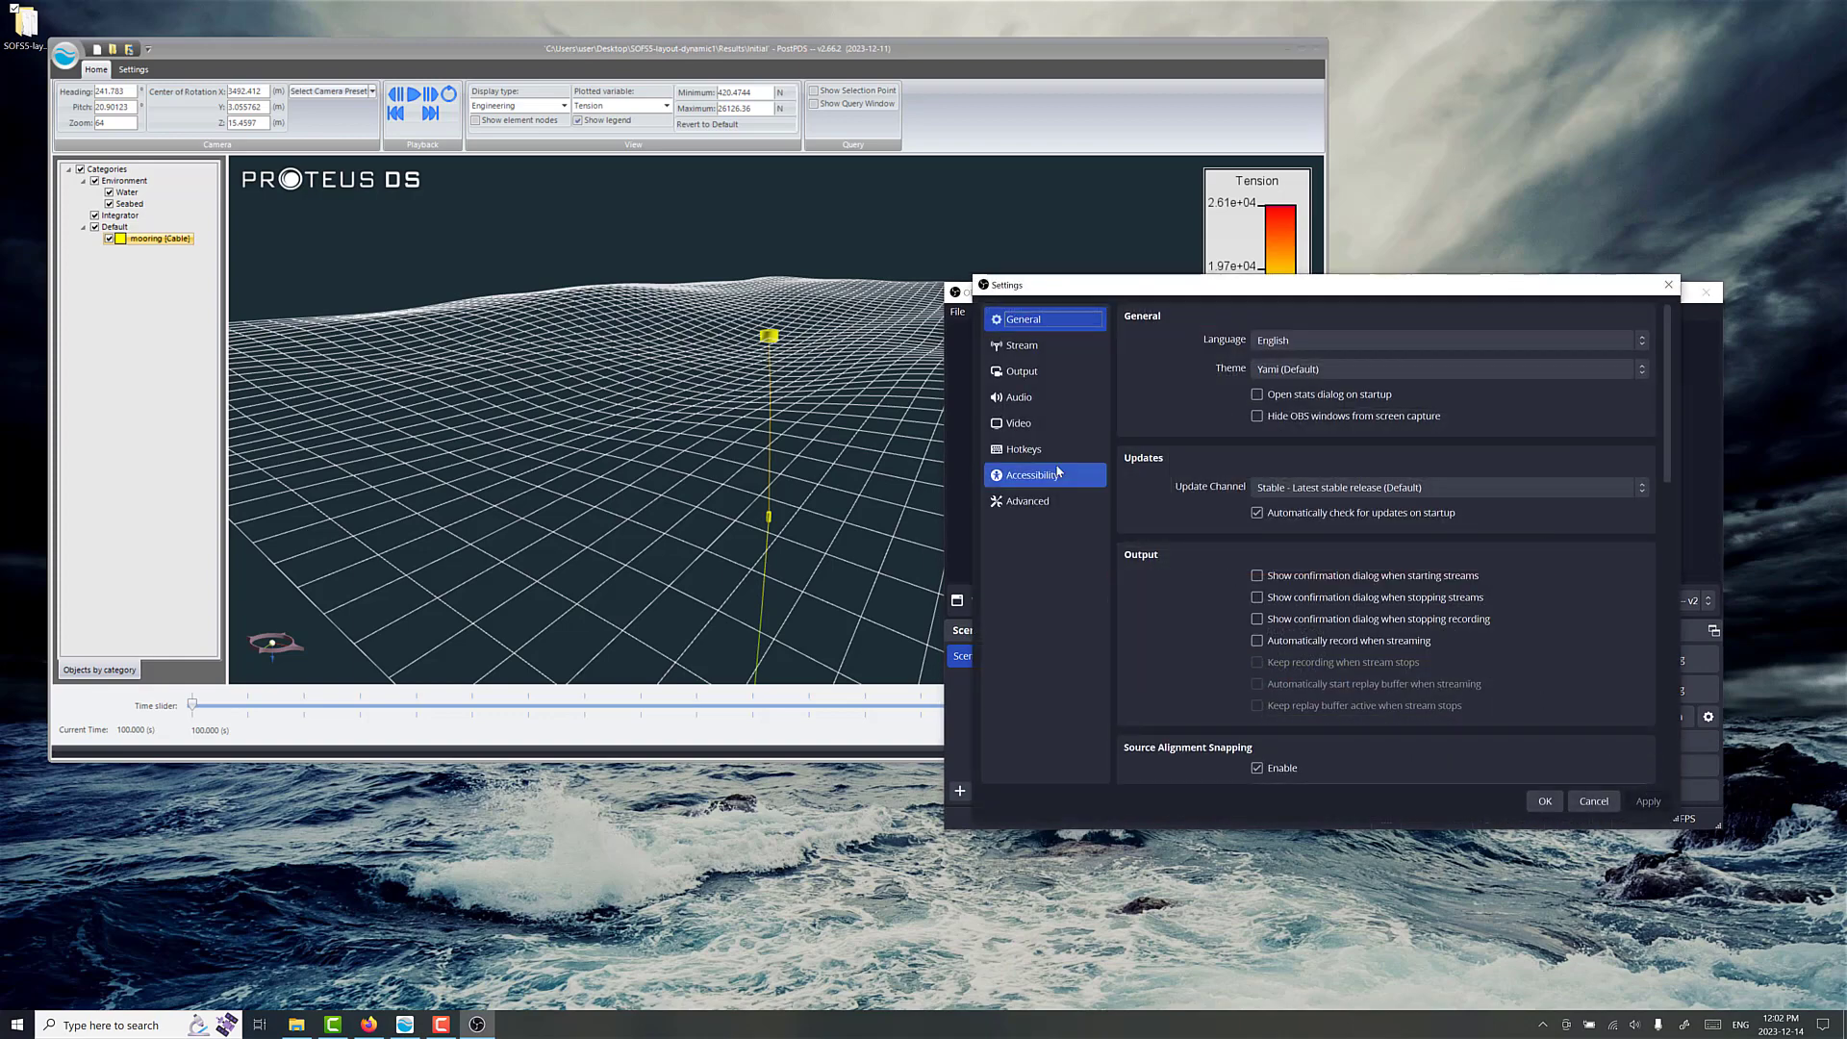
pyautogui.click(1024, 396)
pyautogui.click(1306, 440)
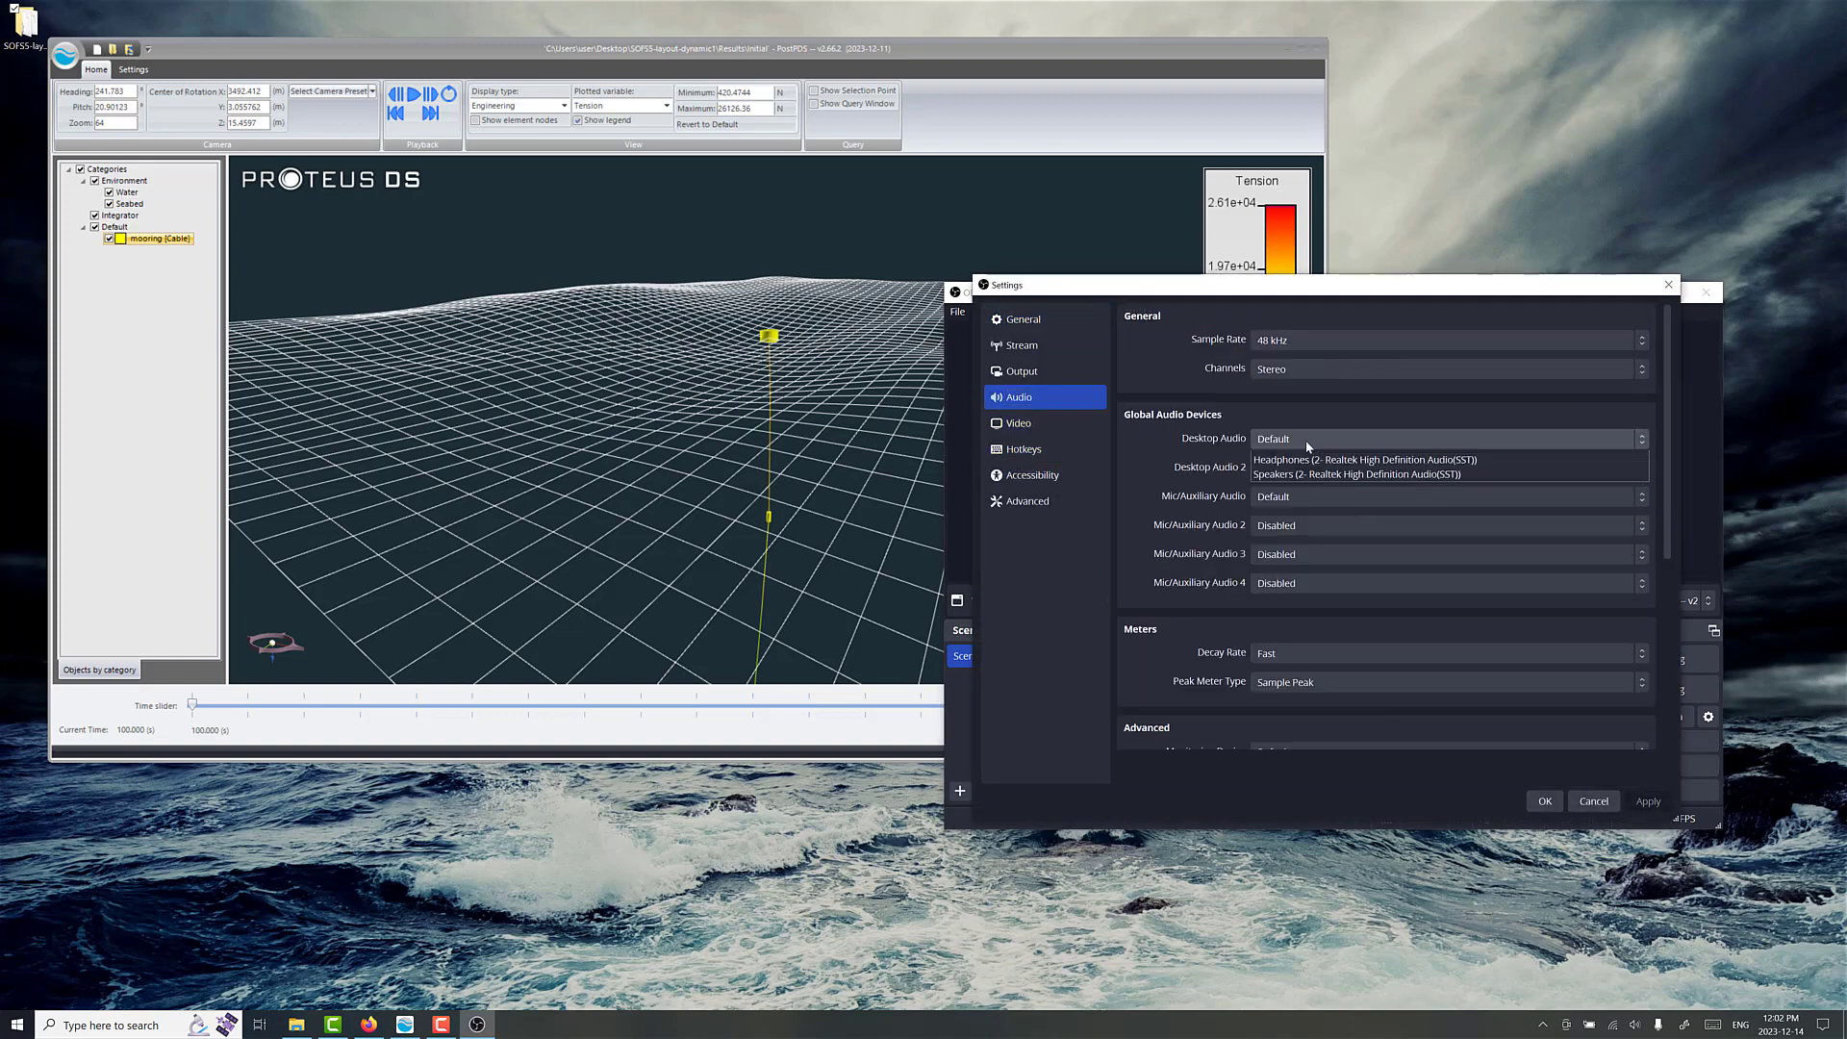
pyautogui.click(1302, 460)
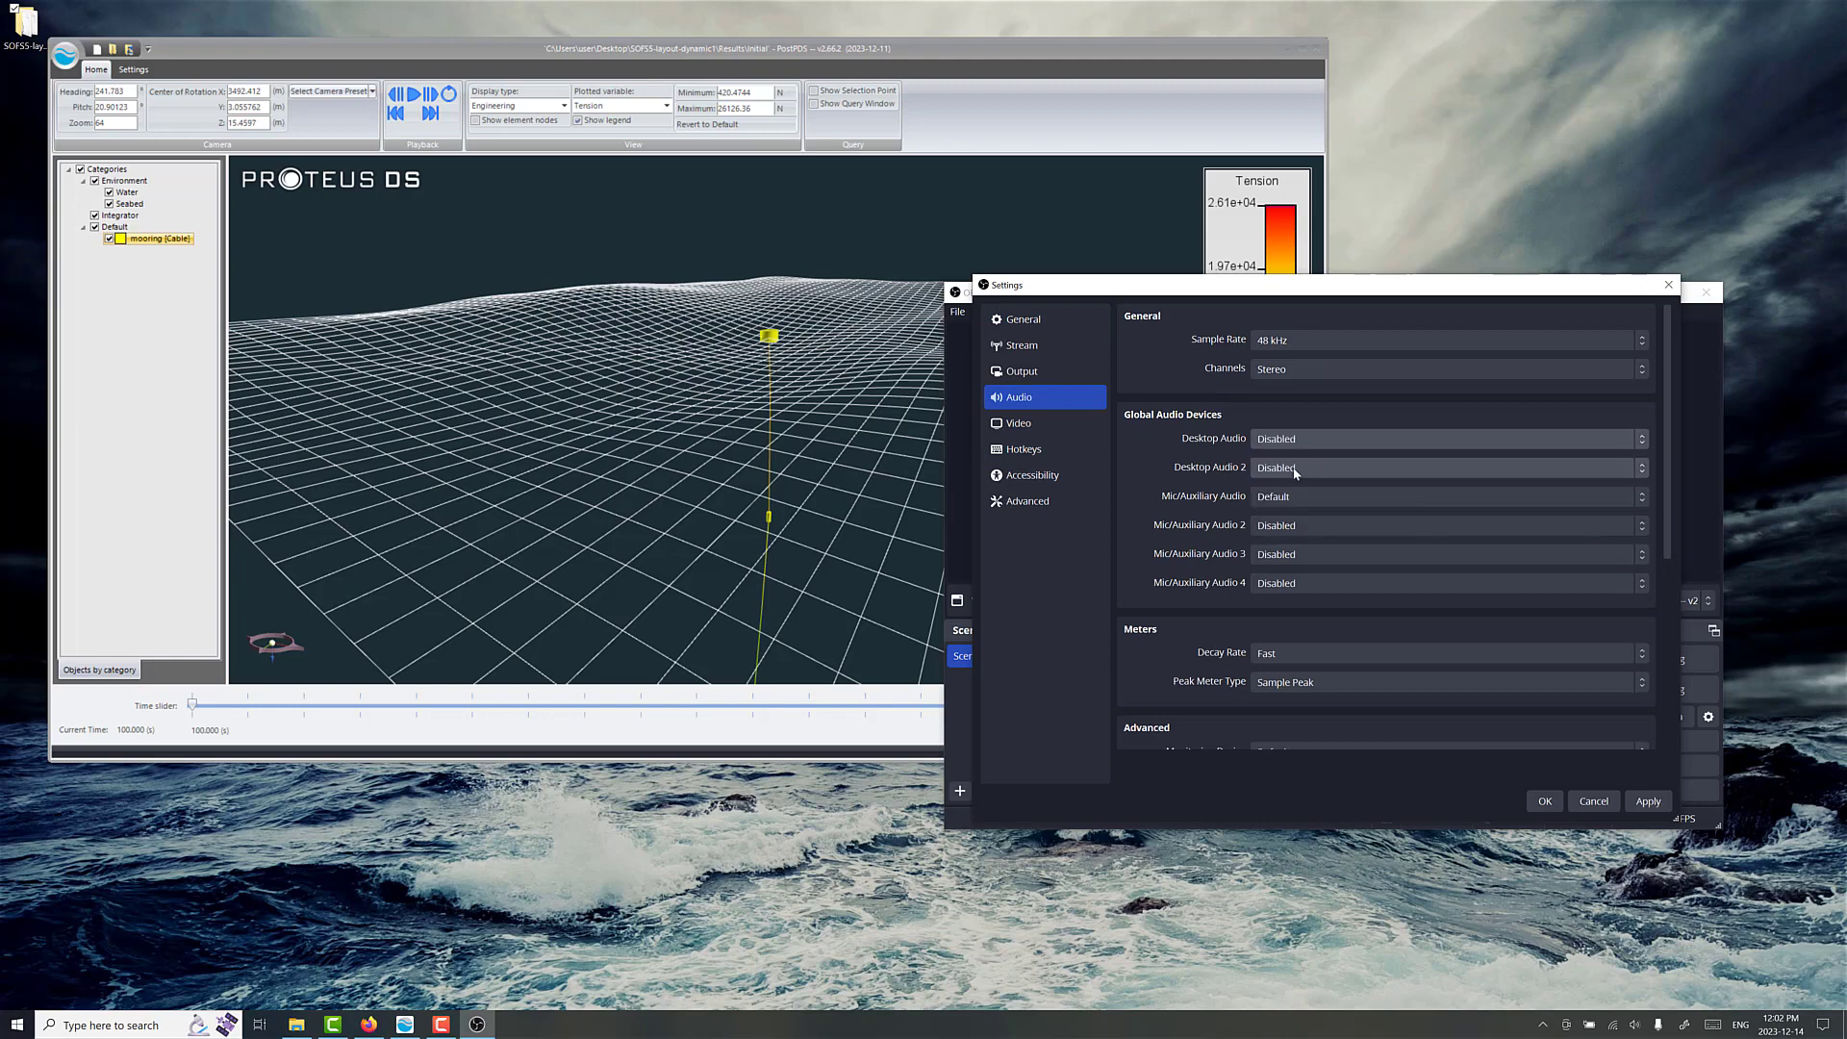
pyautogui.click(1297, 494)
pyautogui.click(1301, 513)
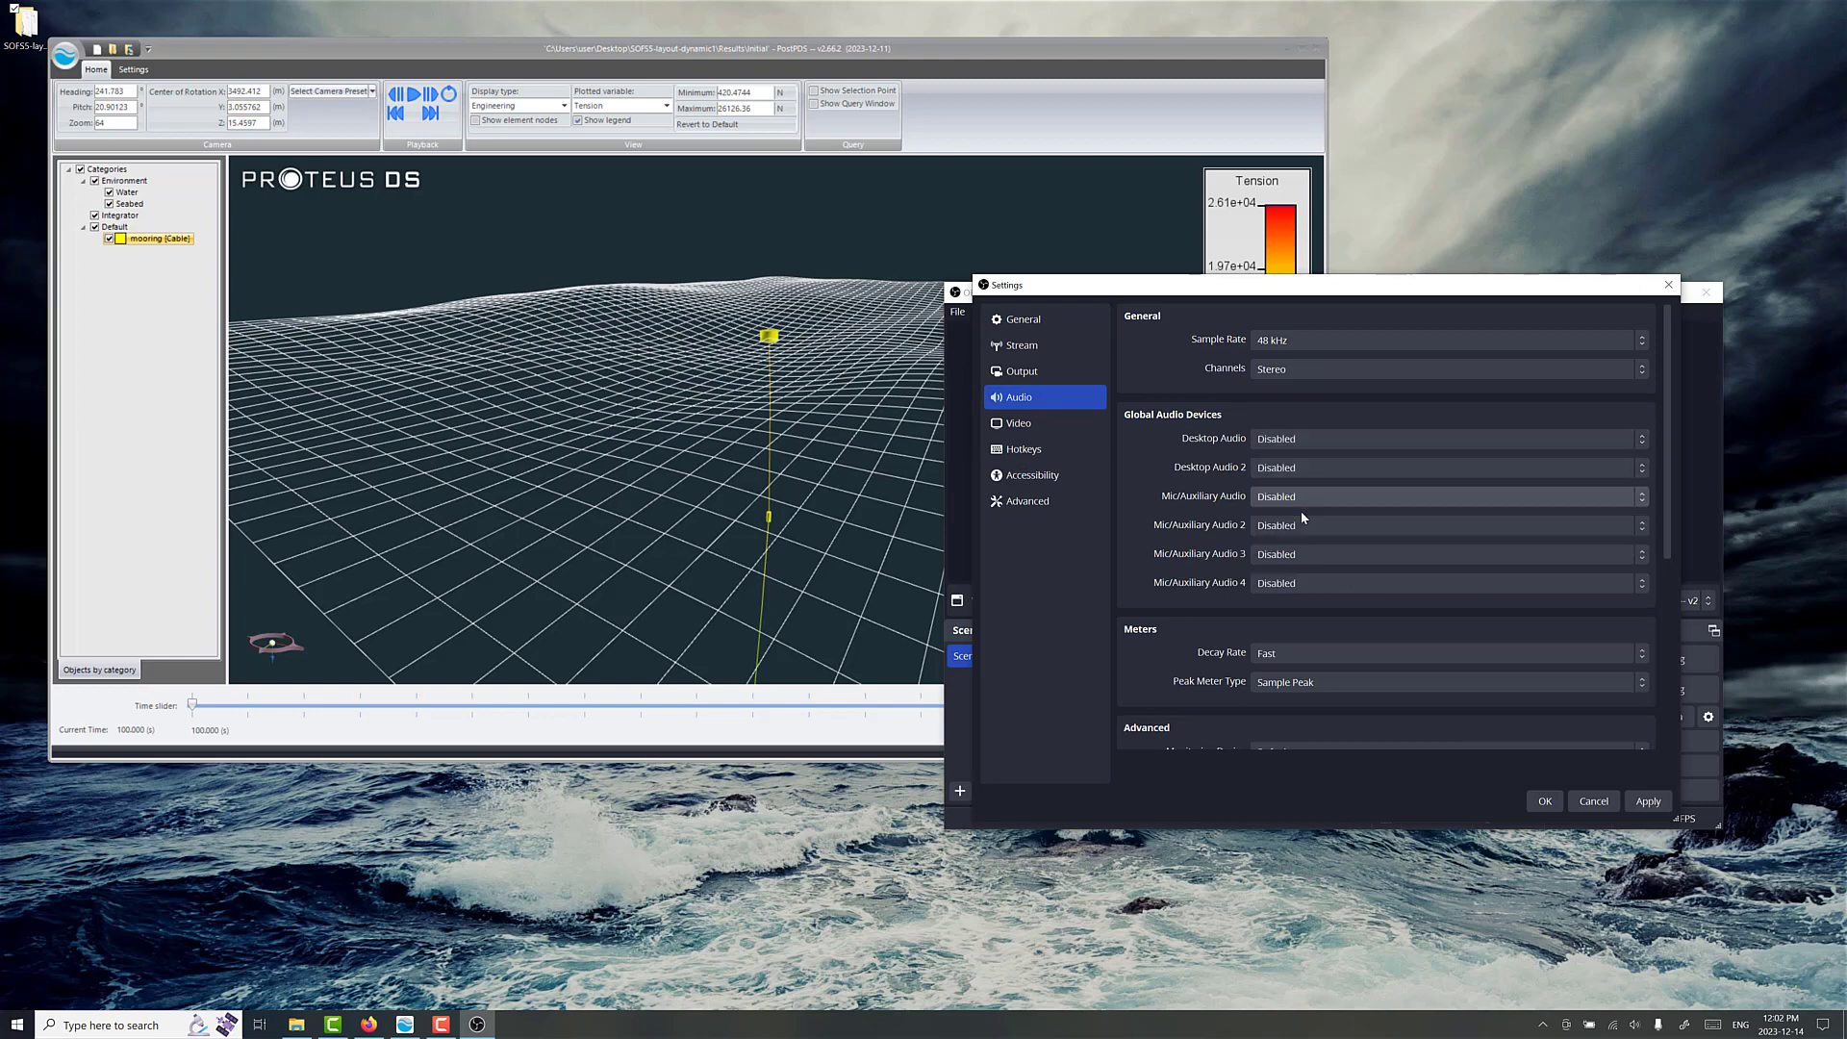
pyautogui.click(1544, 803)
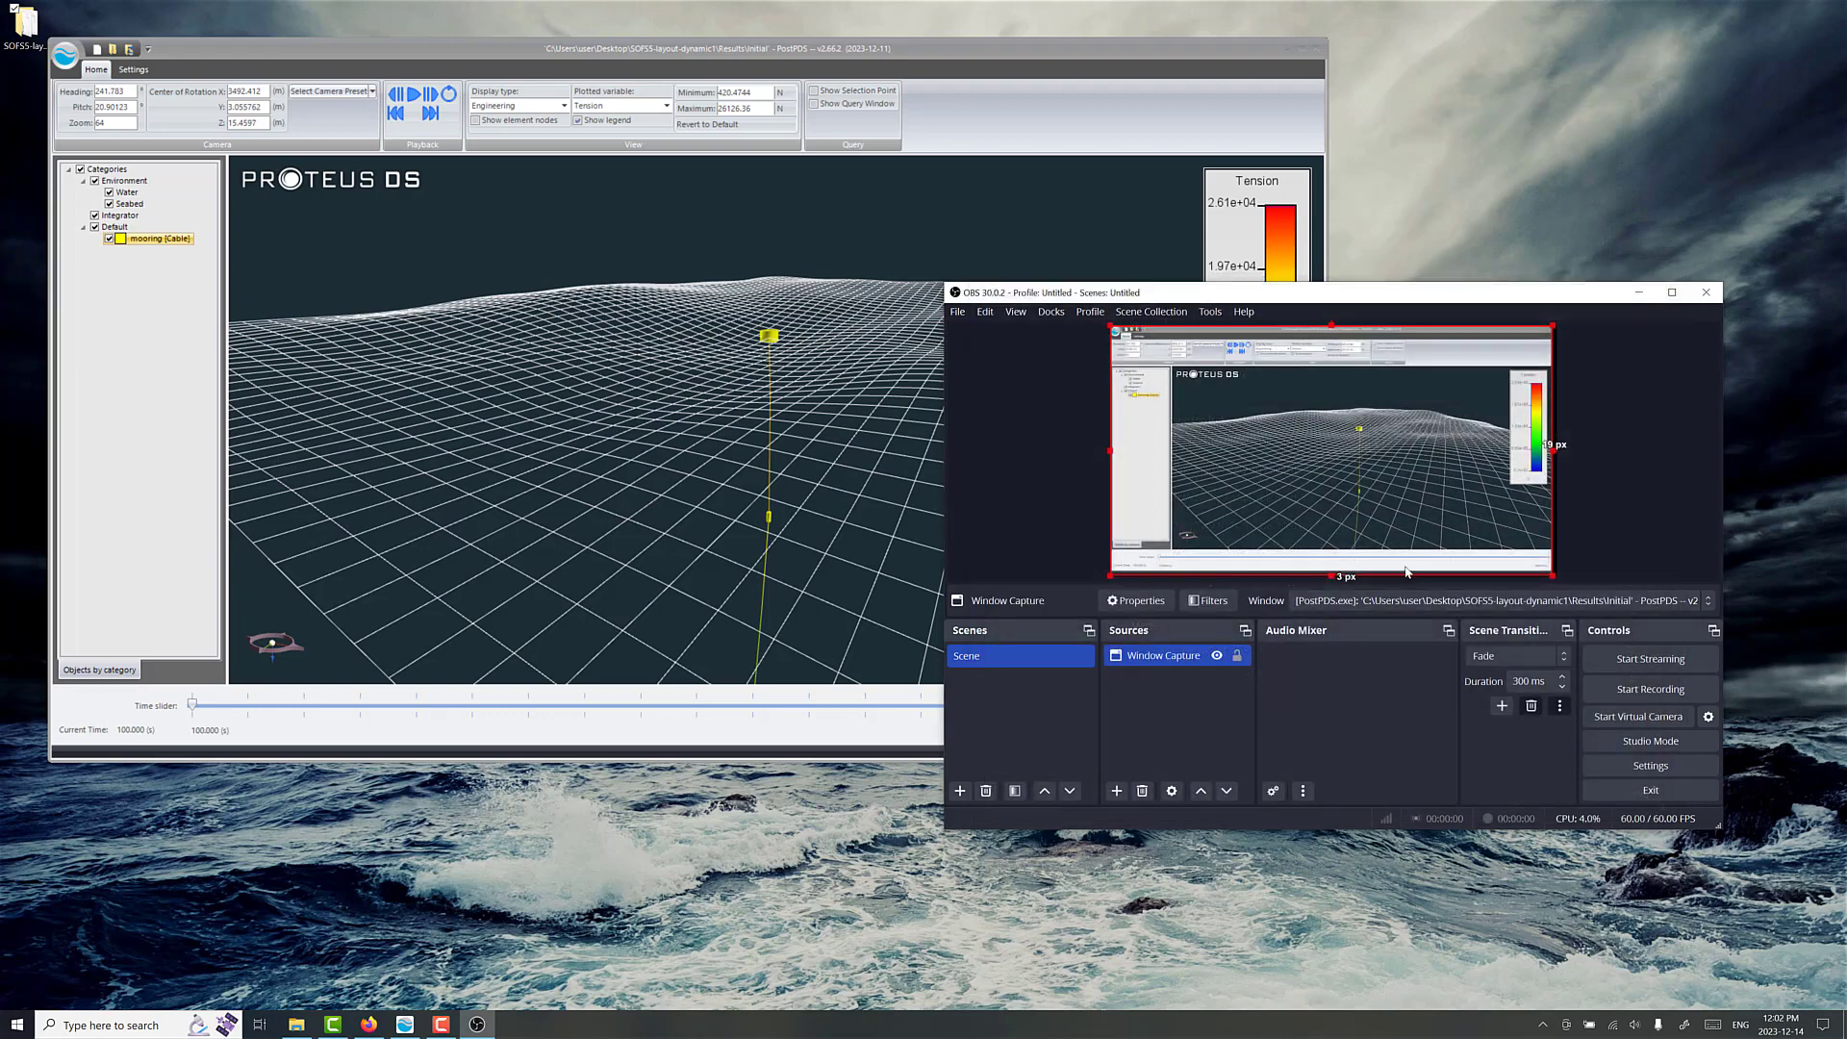
# Step: Move the OBS window lower and review the recording path and recording format in the output settings, leaving the settings unchanged
pyautogui.moveTo(1442, 292); pyautogui.dragTo(1556, 454)
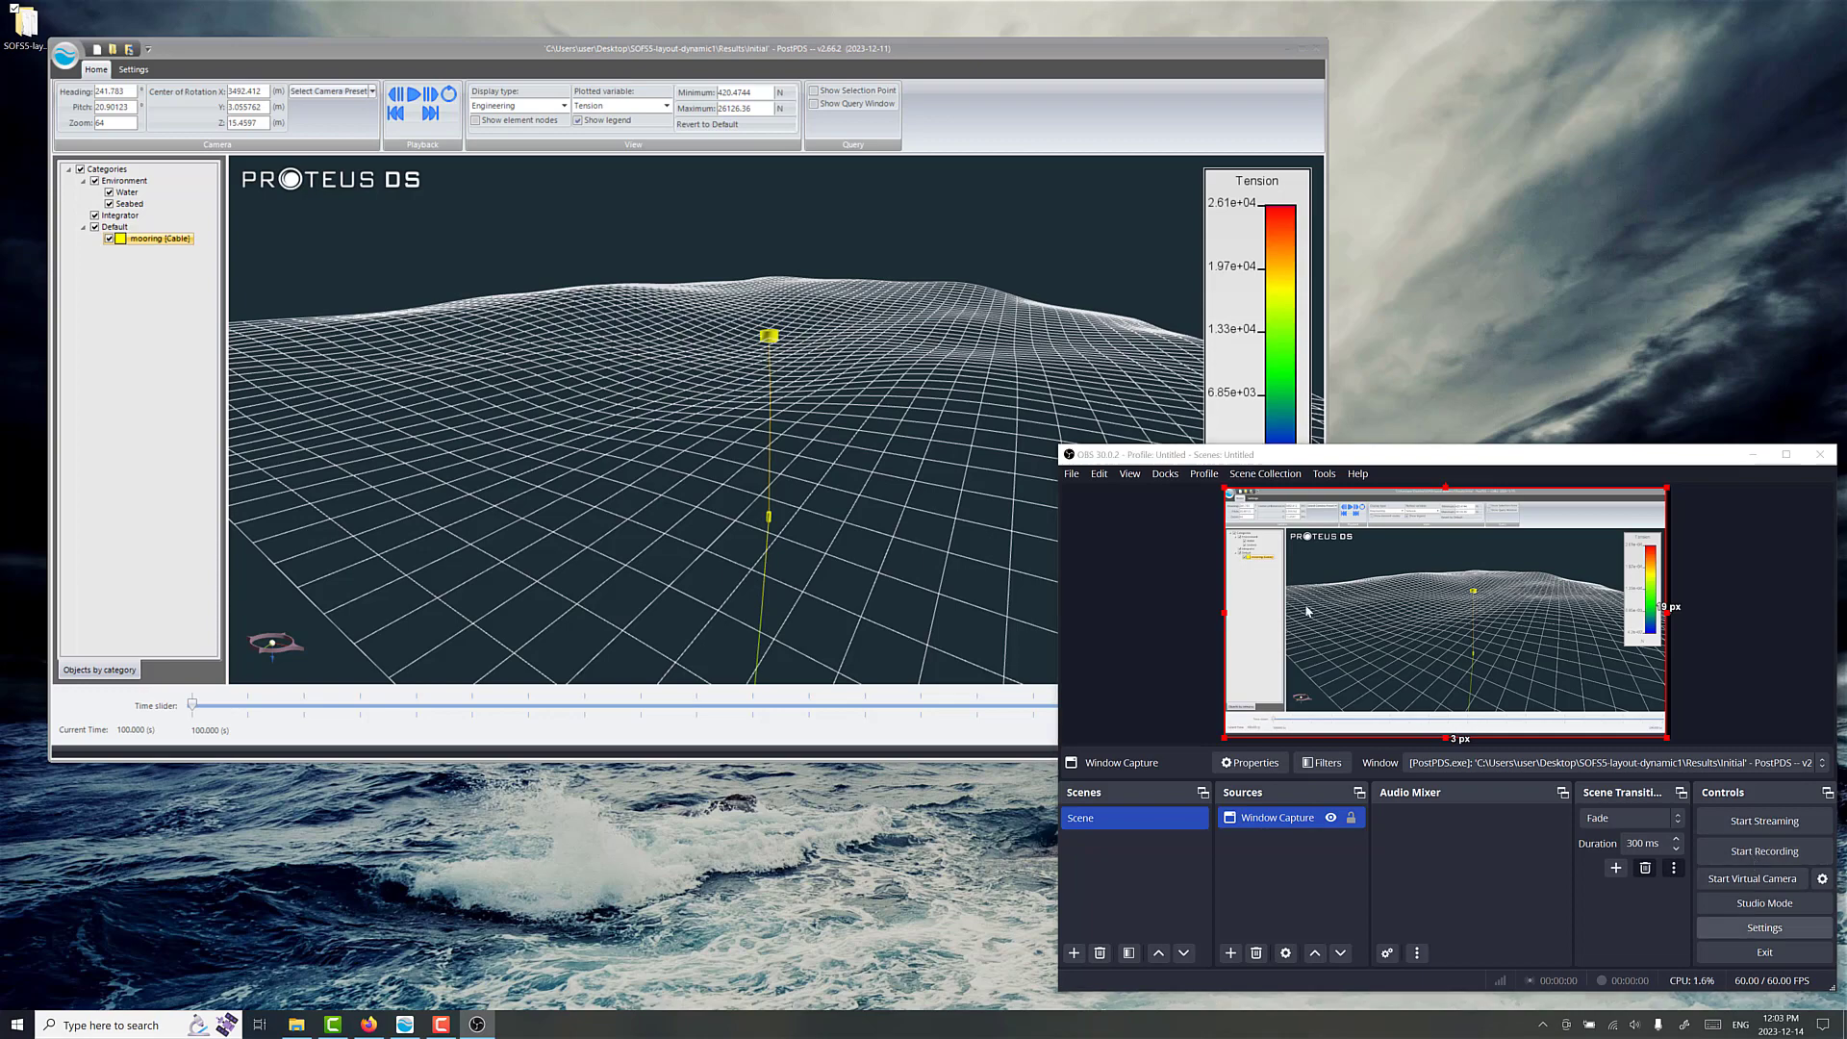
pyautogui.click(1764, 928)
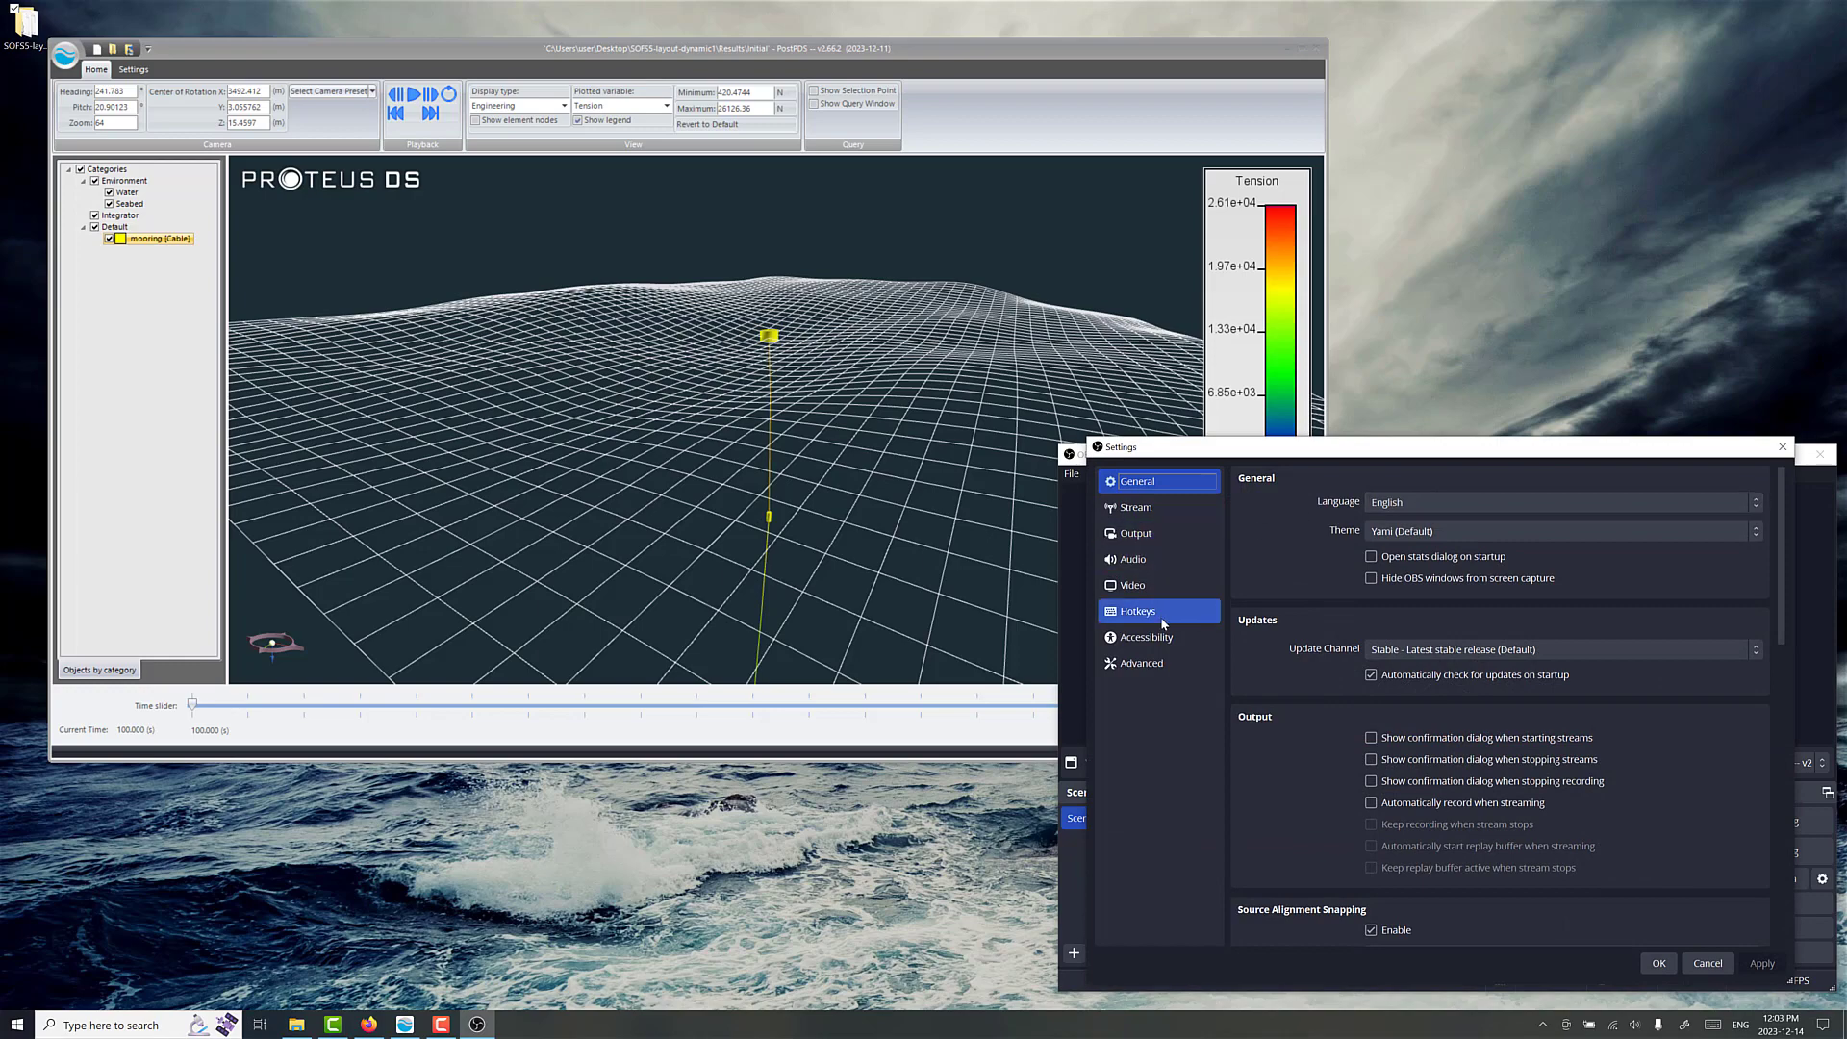
pyautogui.click(1144, 534)
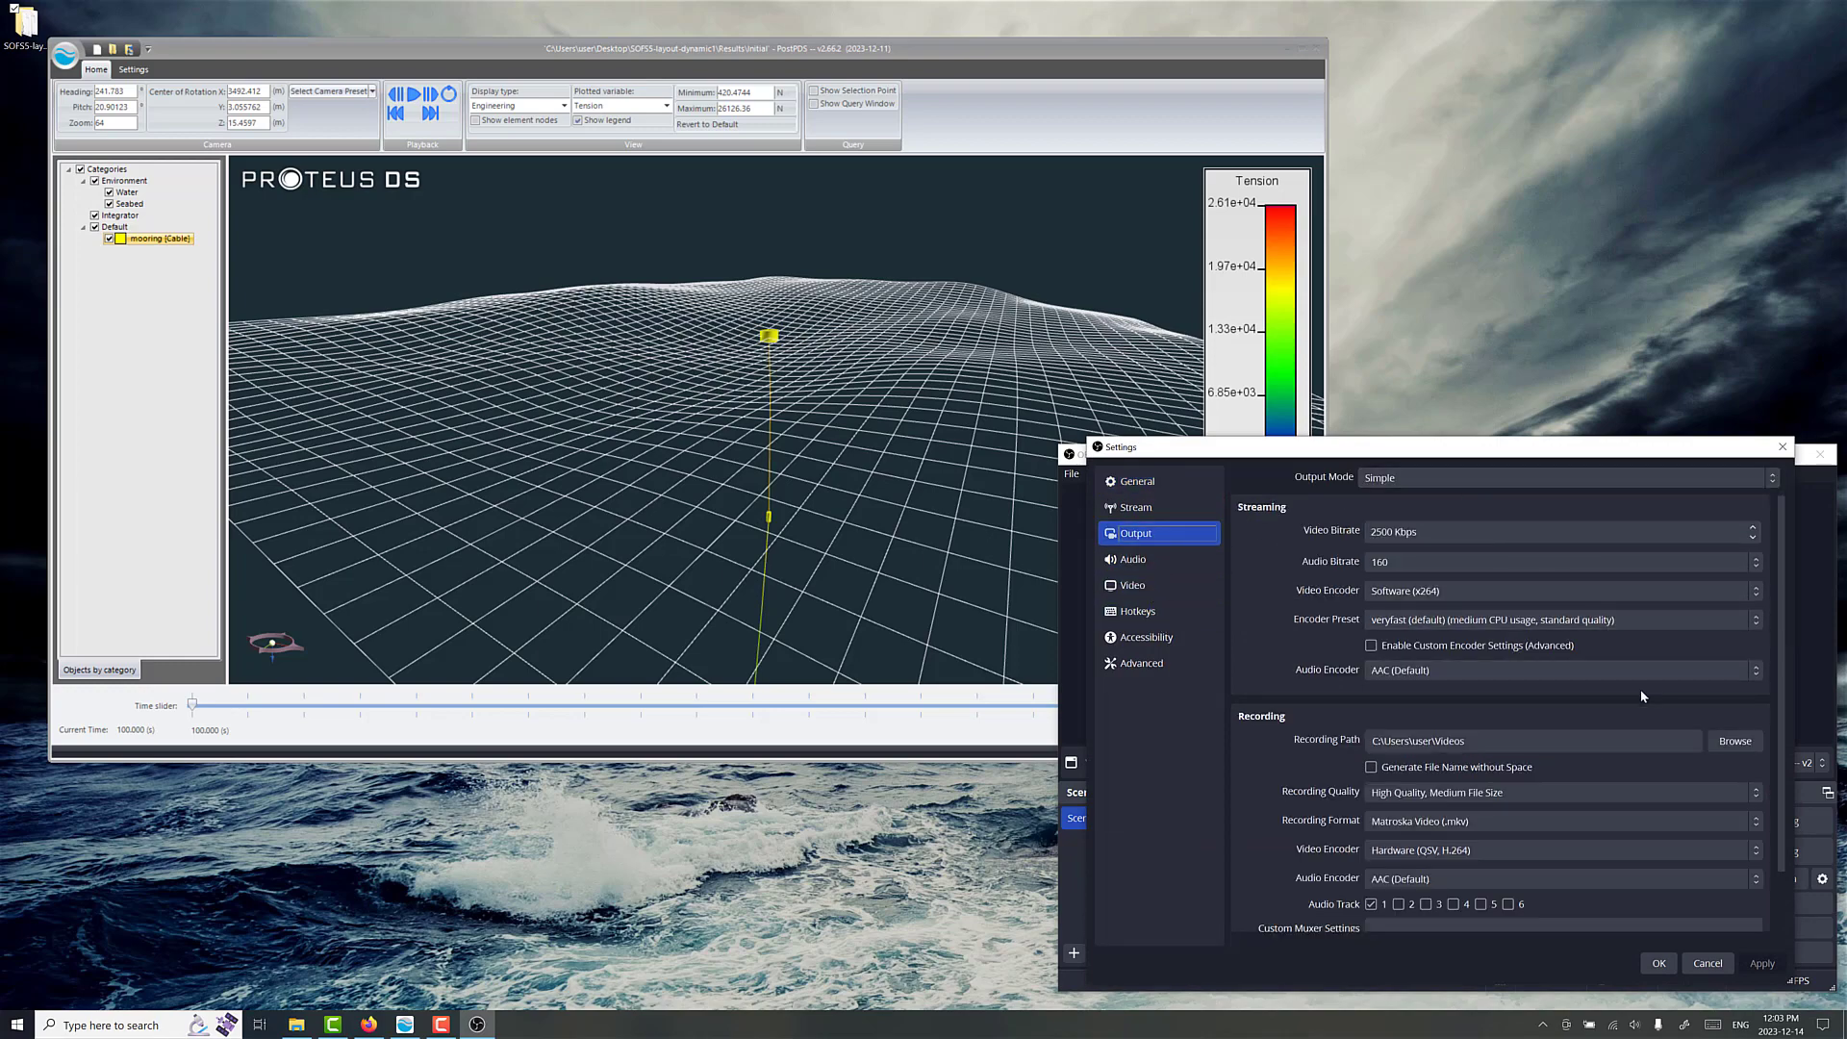
pyautogui.click(1520, 741)
pyautogui.tripleClick(1420, 740)
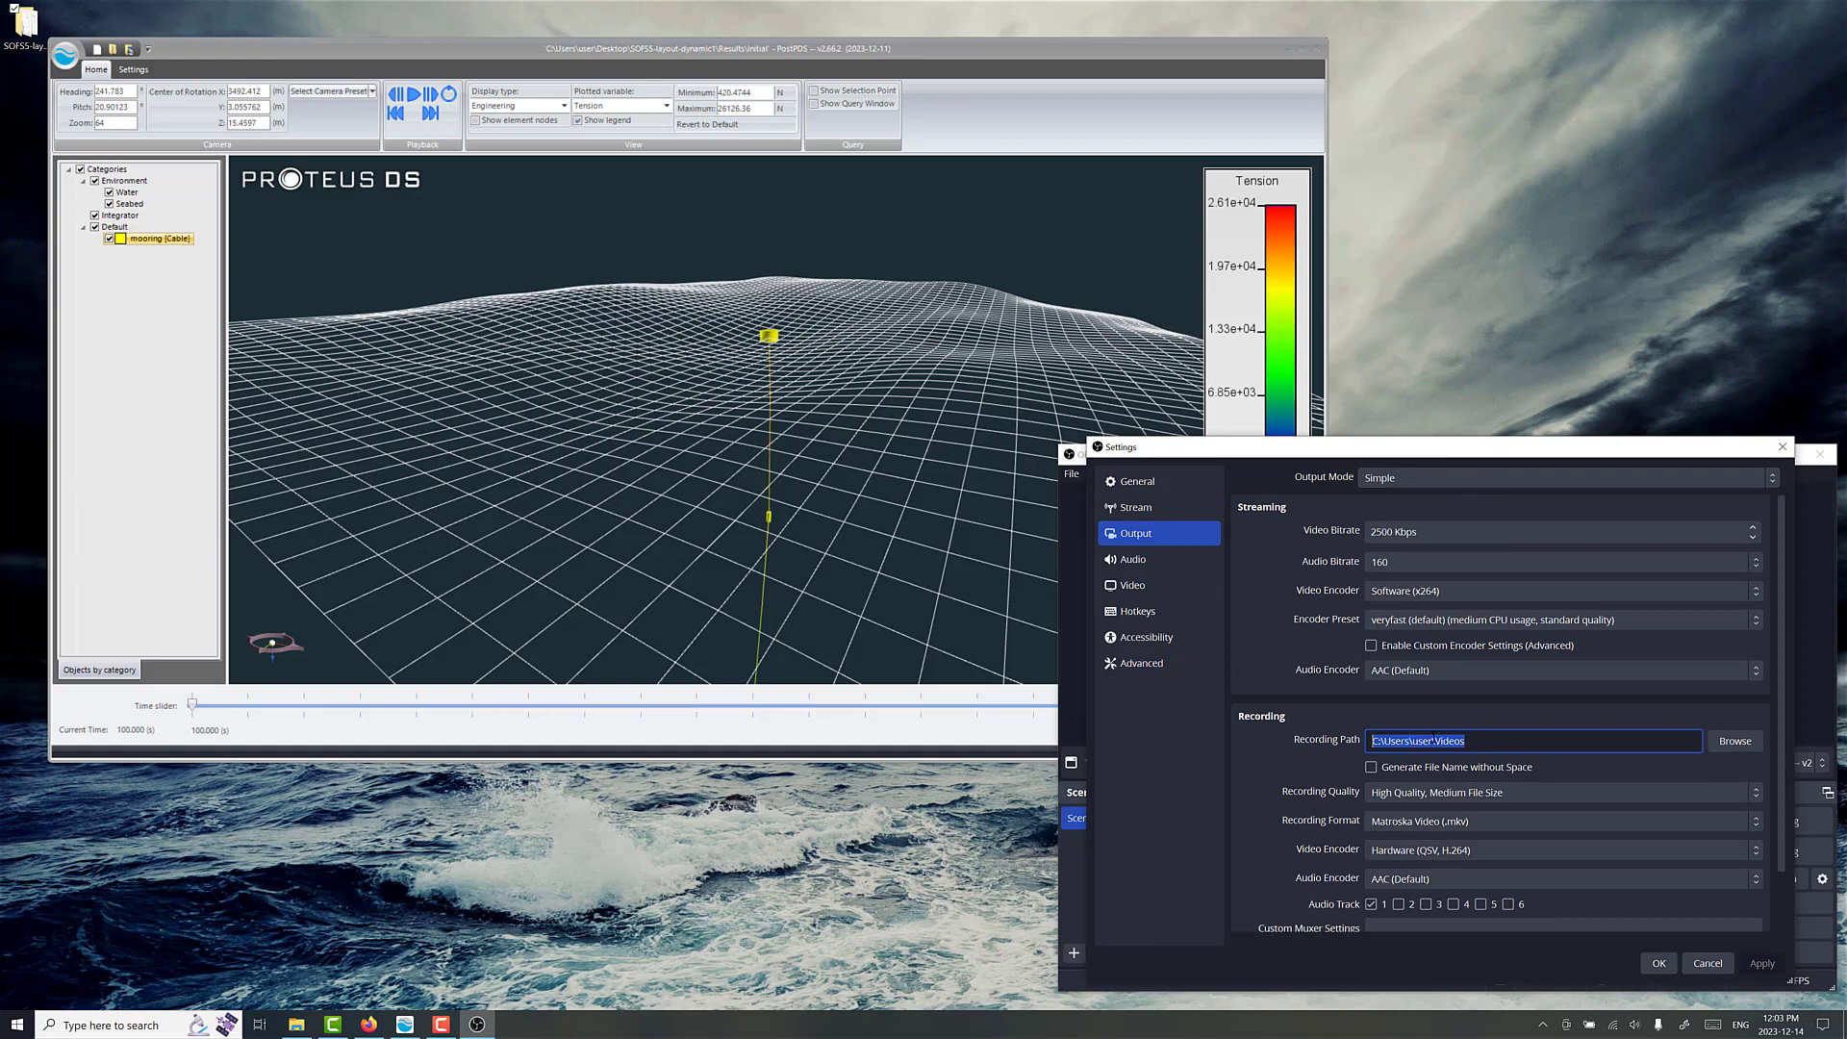
pyautogui.click(1486, 820)
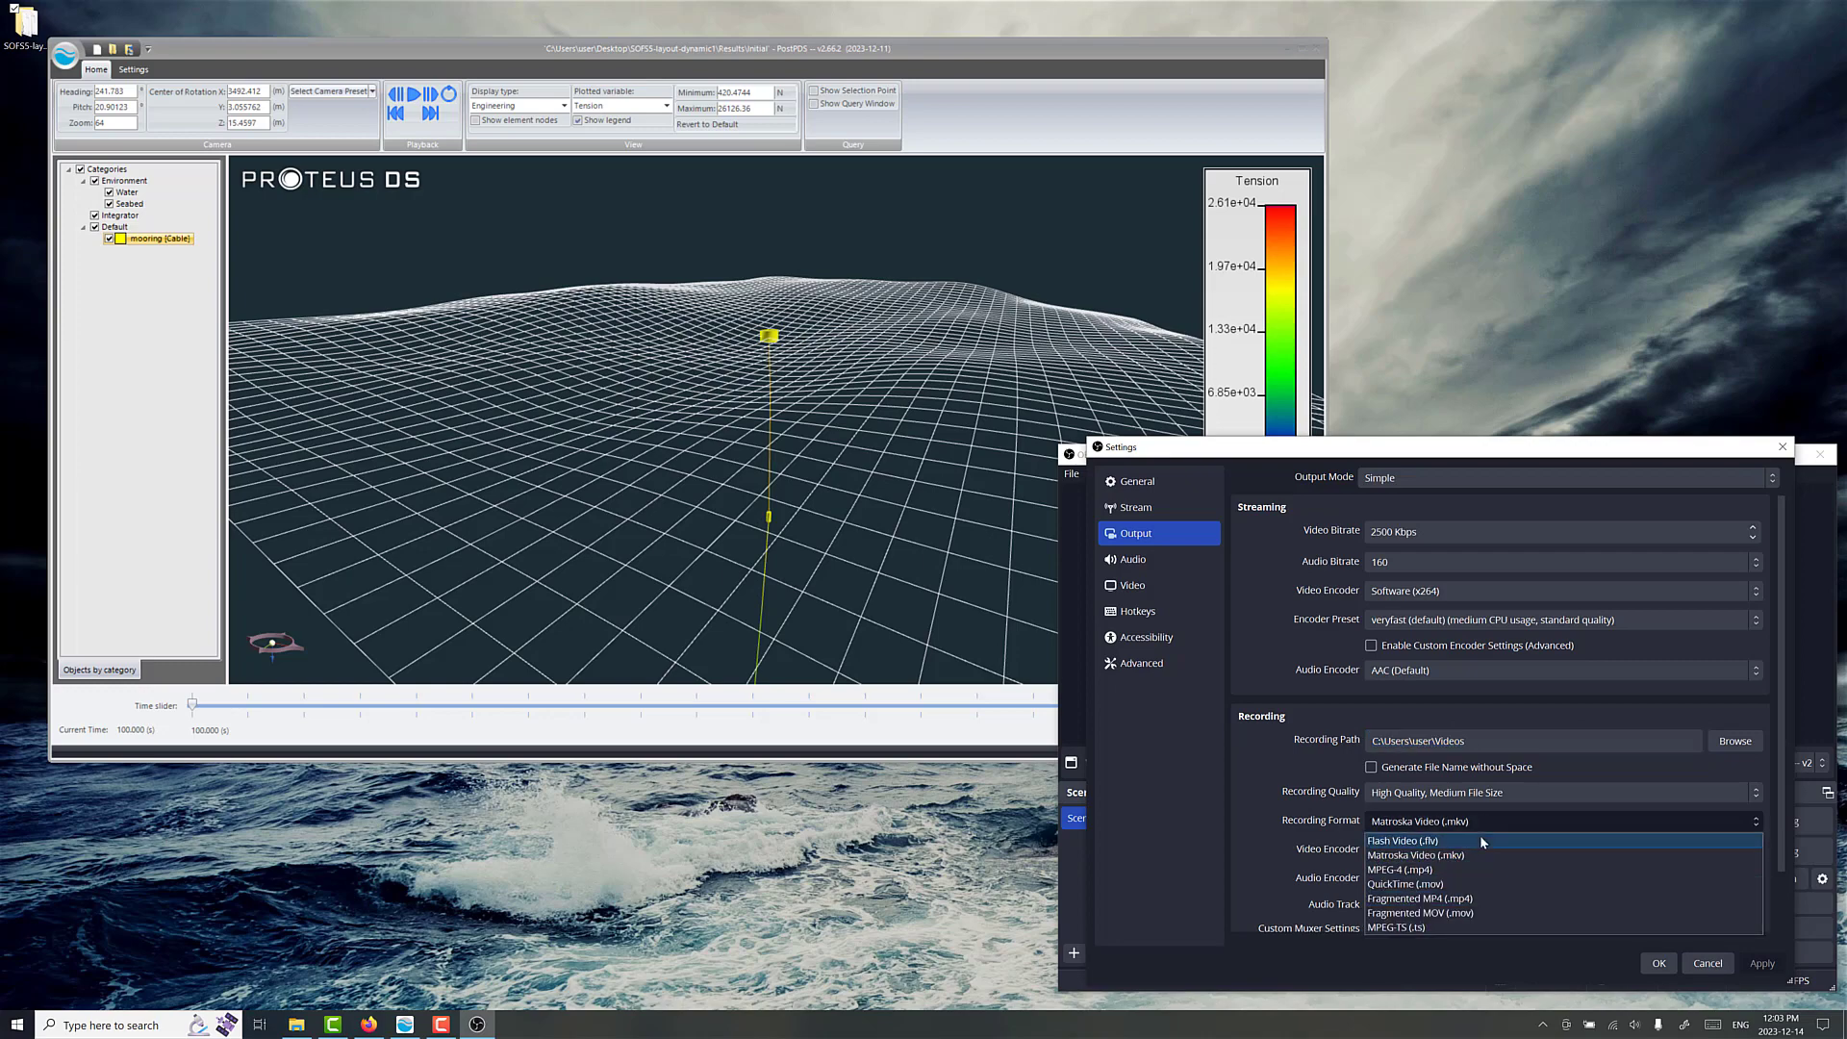
pyautogui.click(1480, 853)
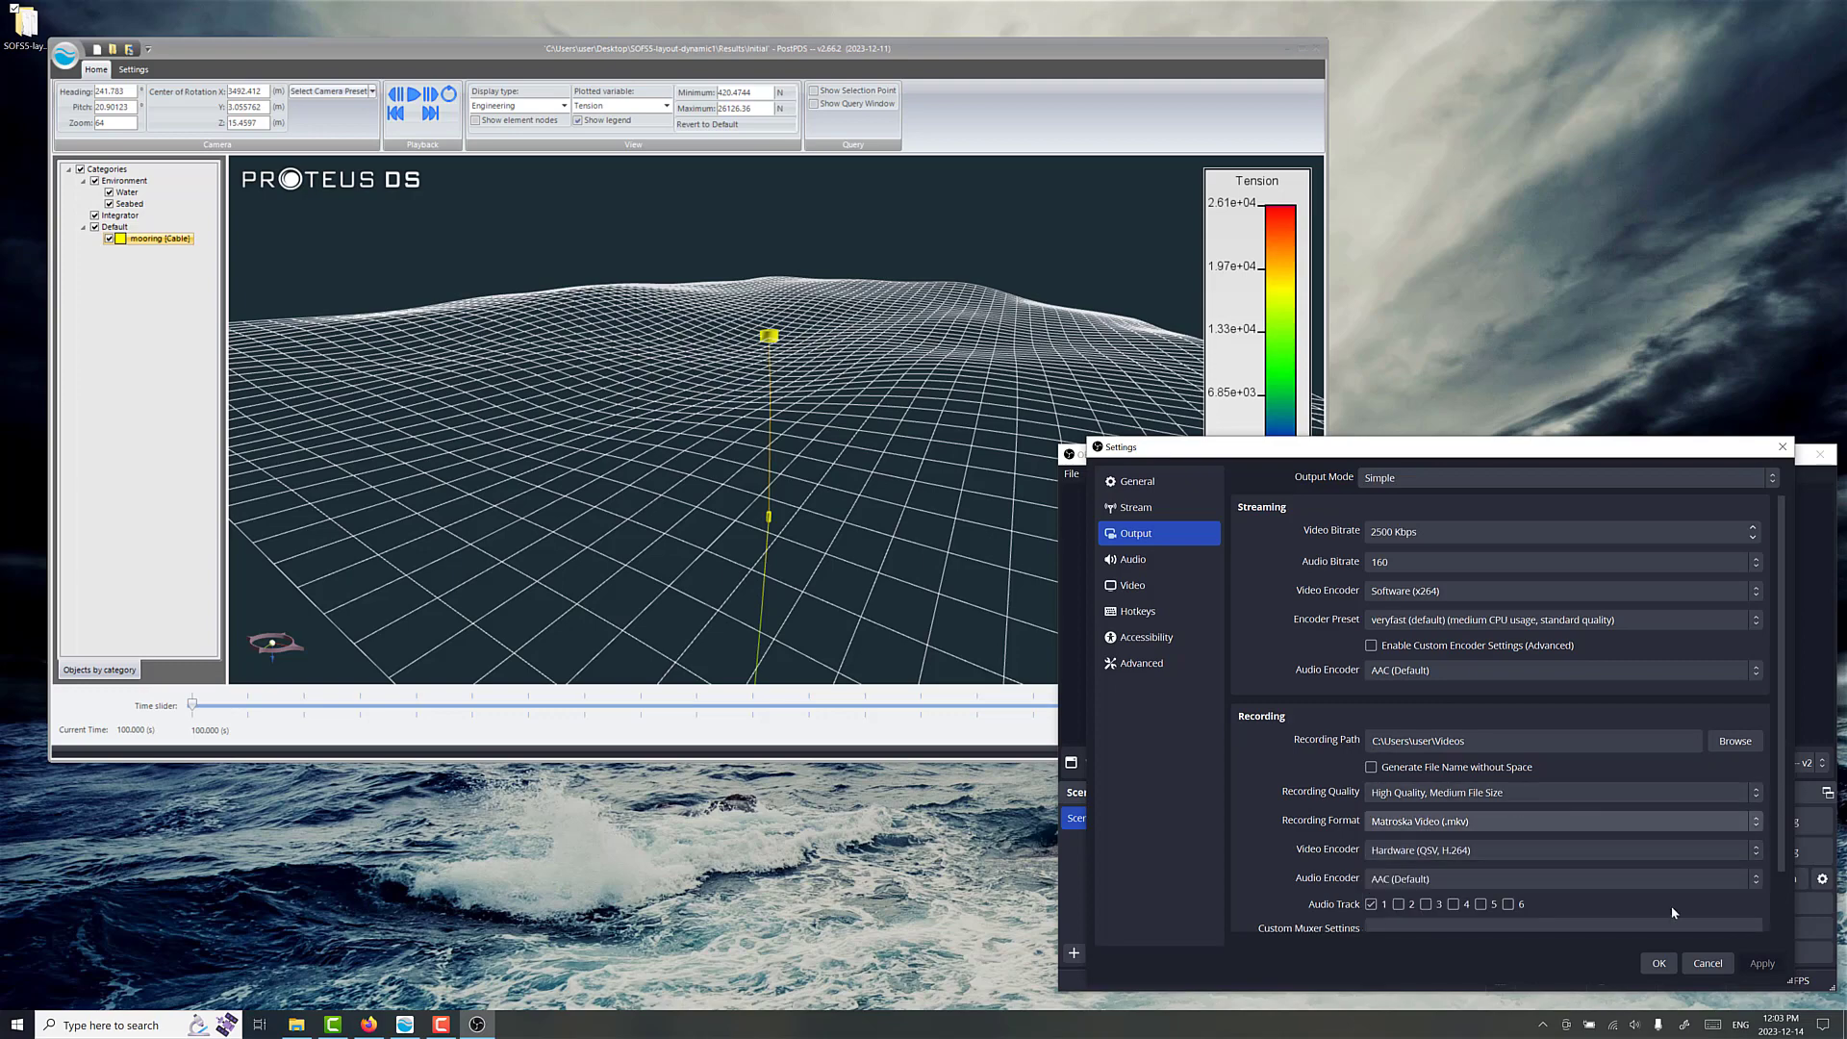
pyautogui.click(1697, 964)
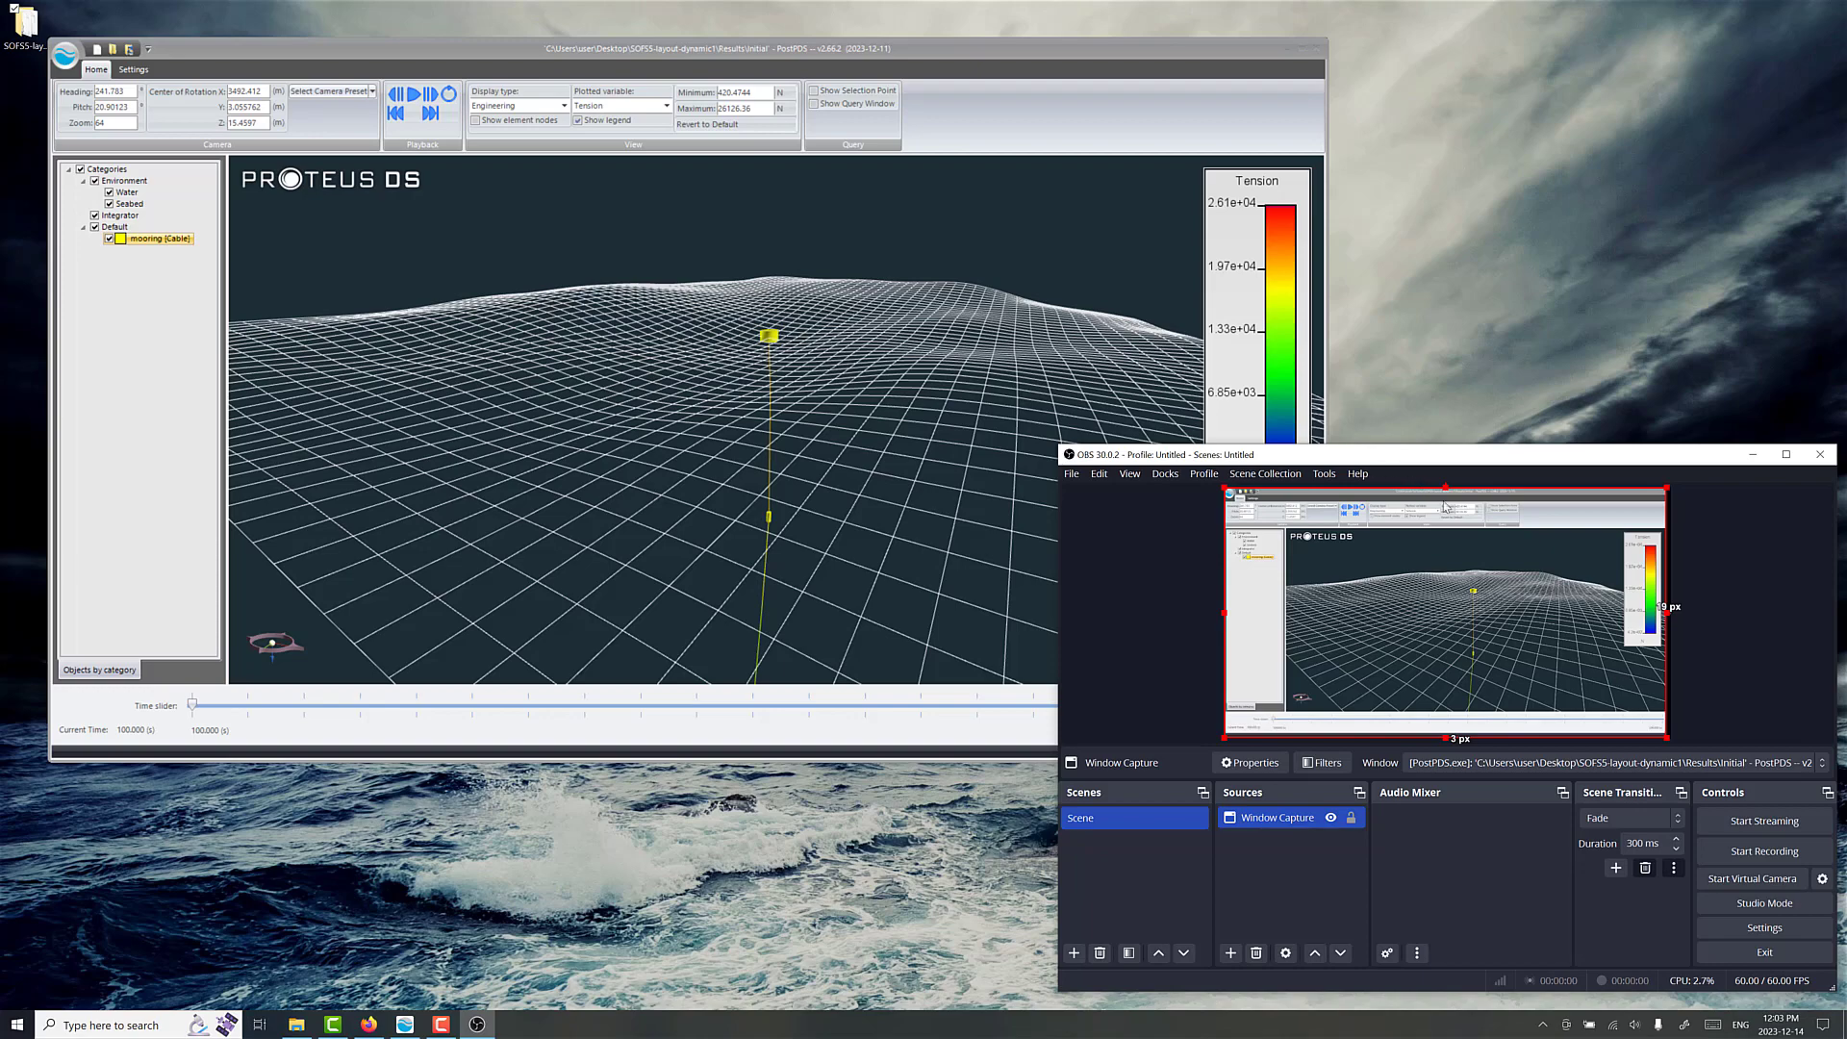
# Step: Switch to PostPDS and play the mooring simulation for a few seconds, pausing it after checking the motion
pyautogui.click(717, 424)
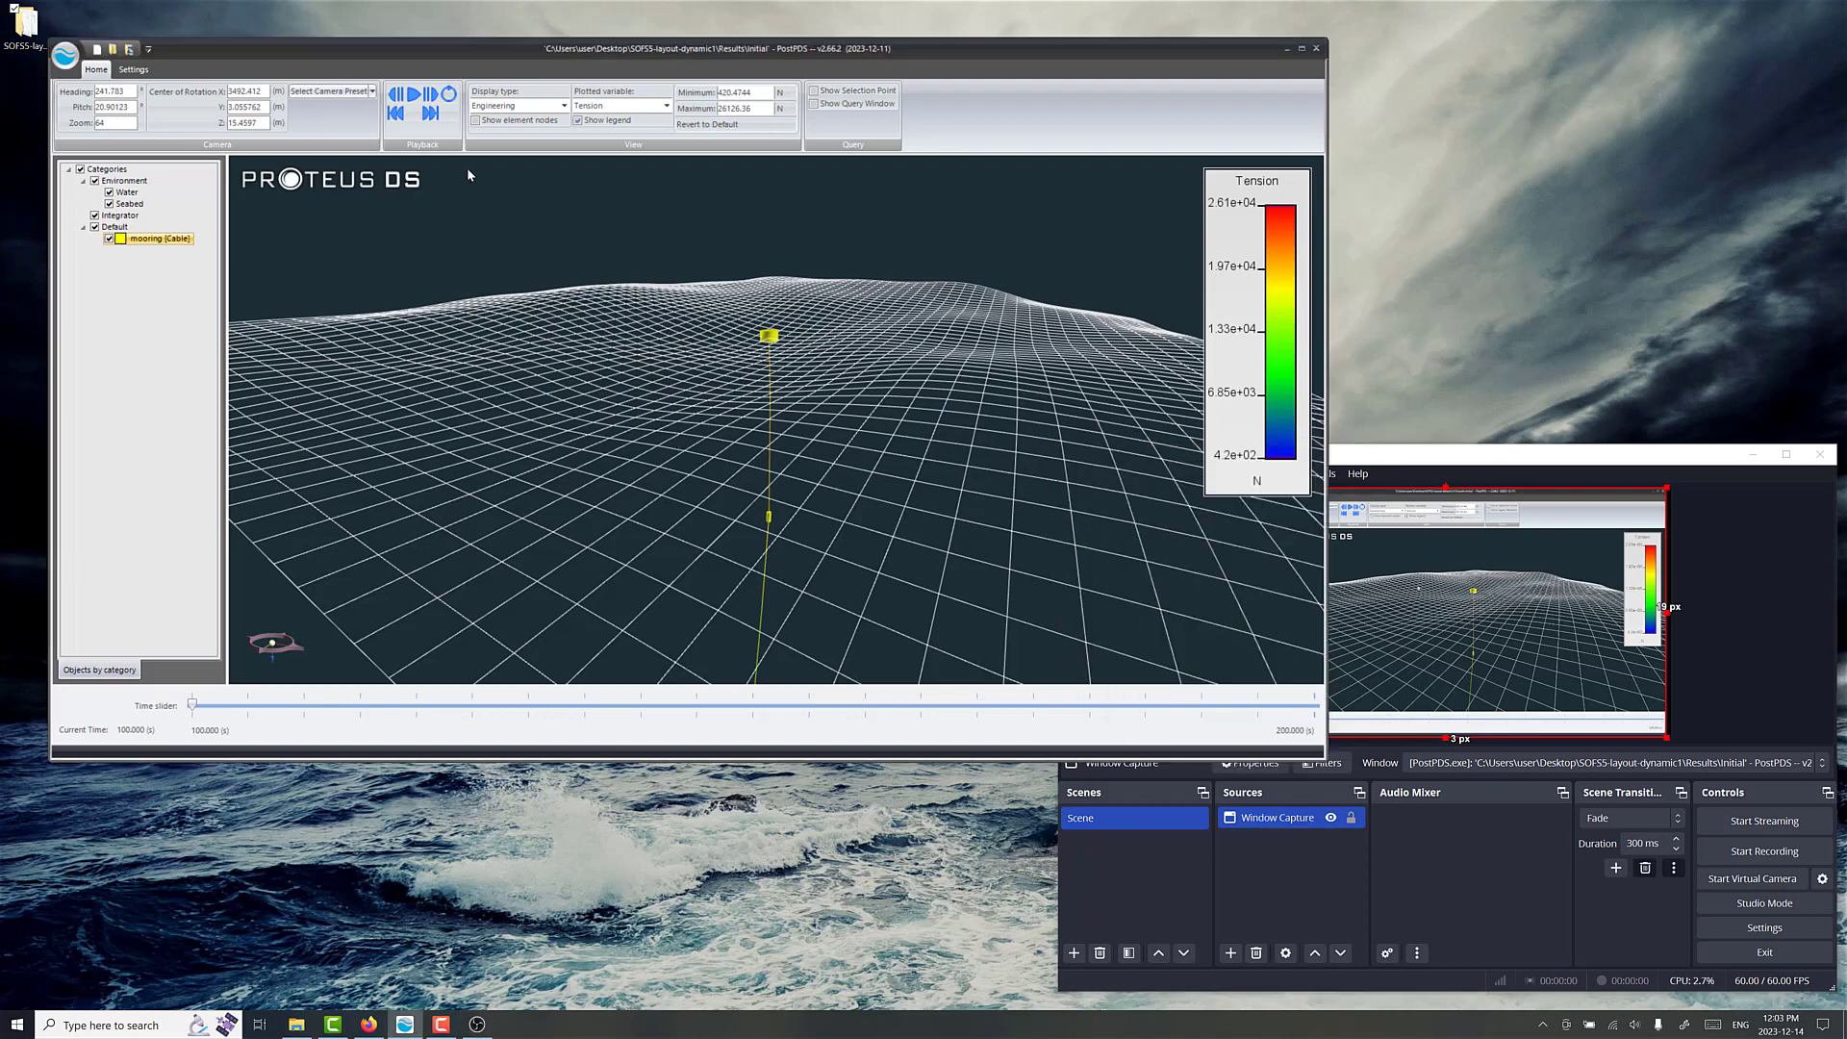
pyautogui.click(410, 95)
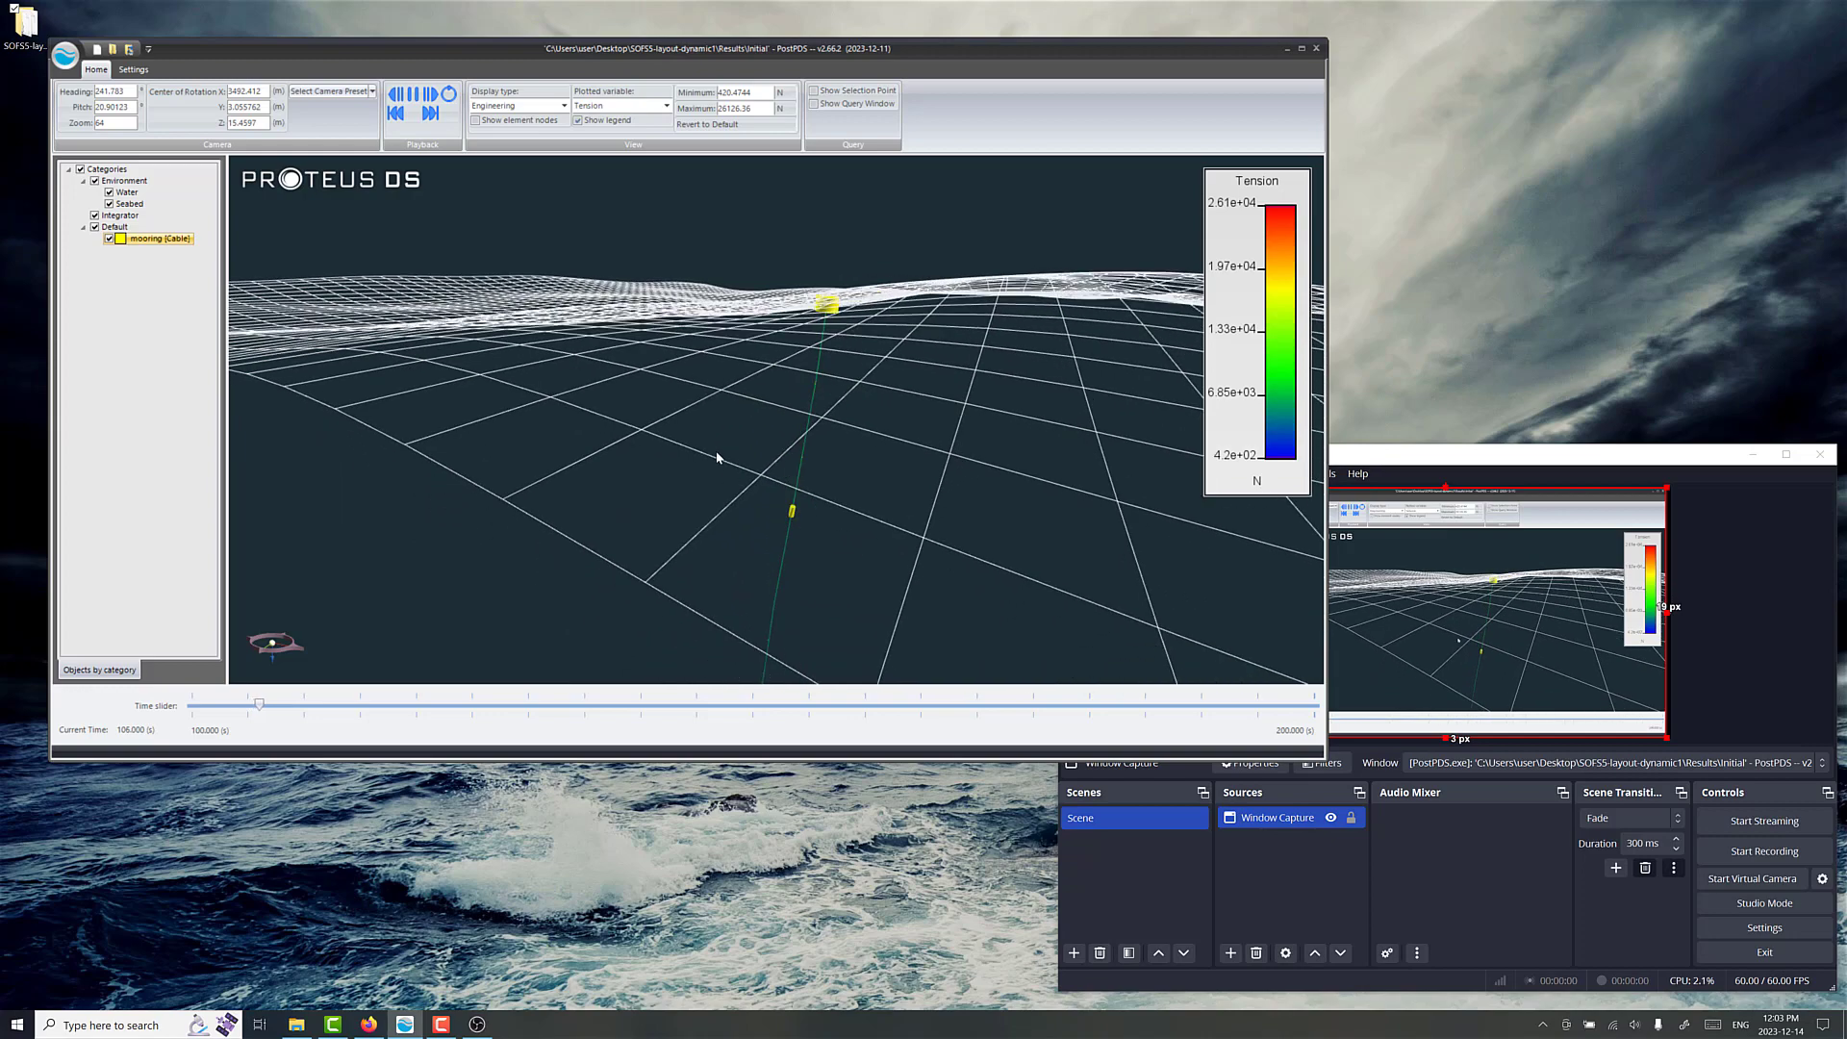
pyautogui.click(415, 96)
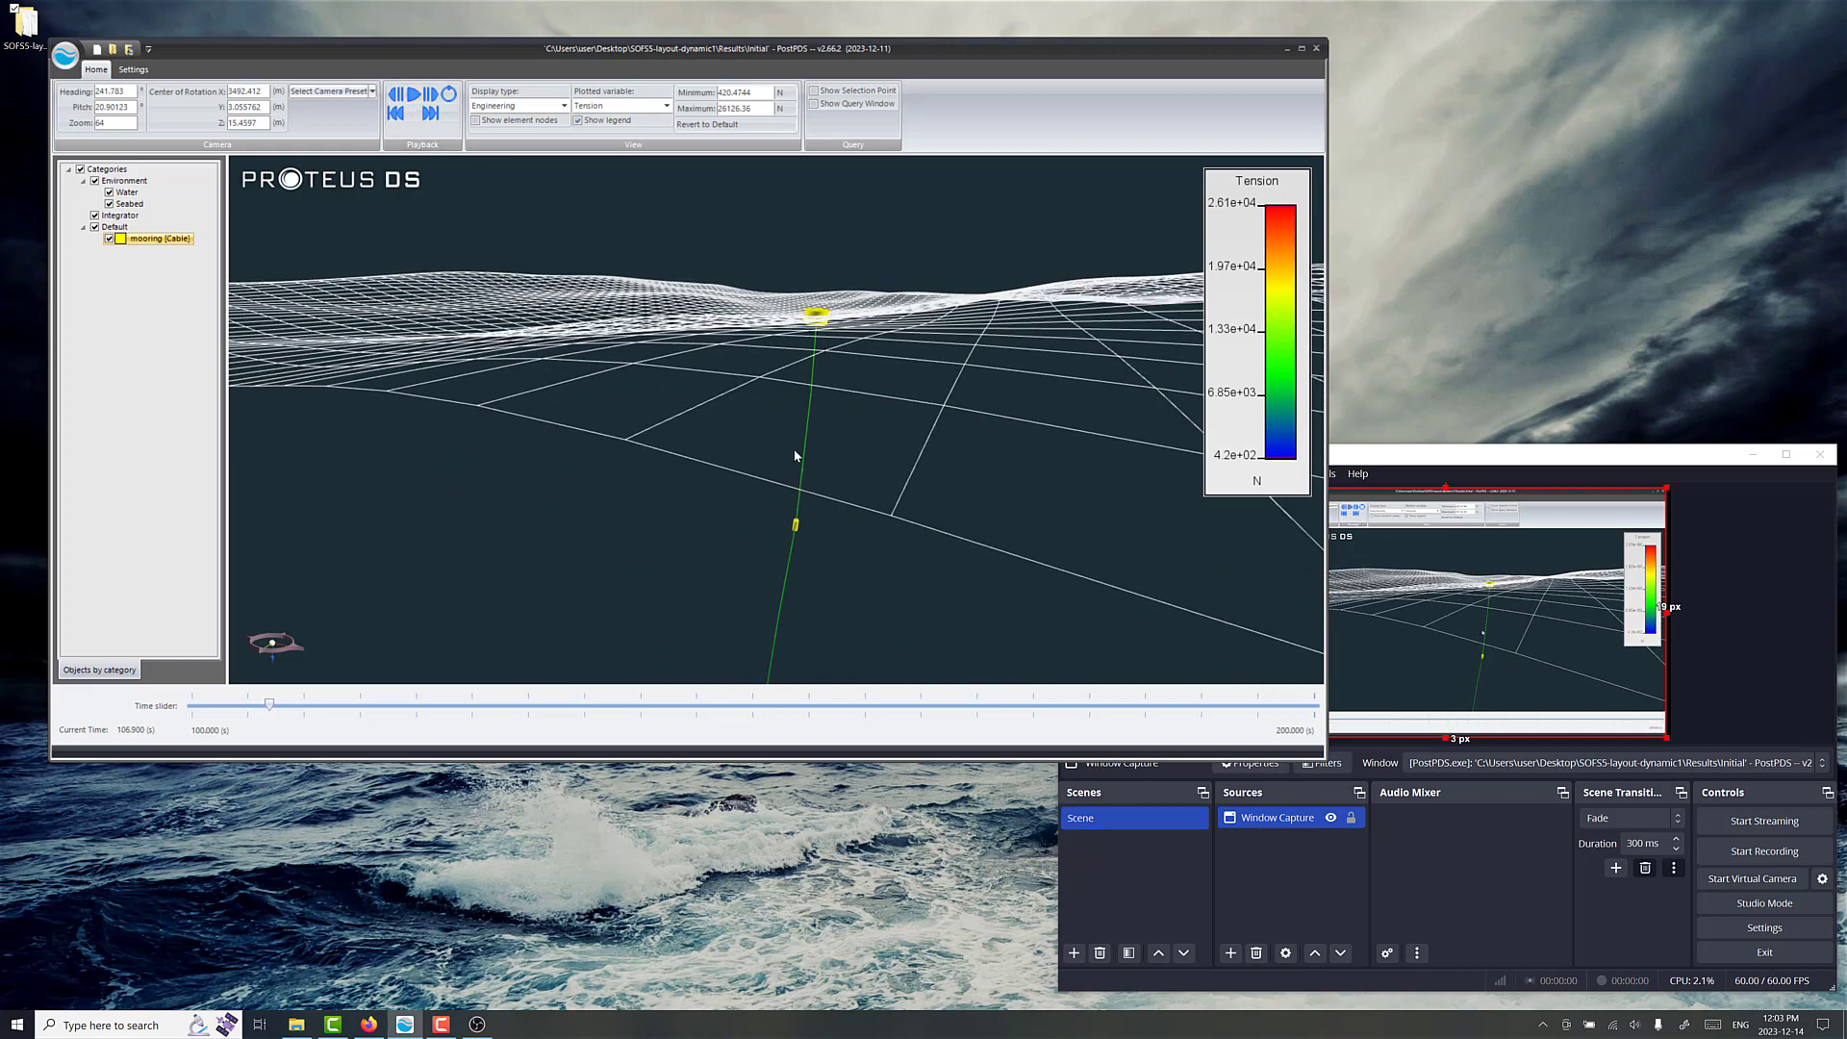